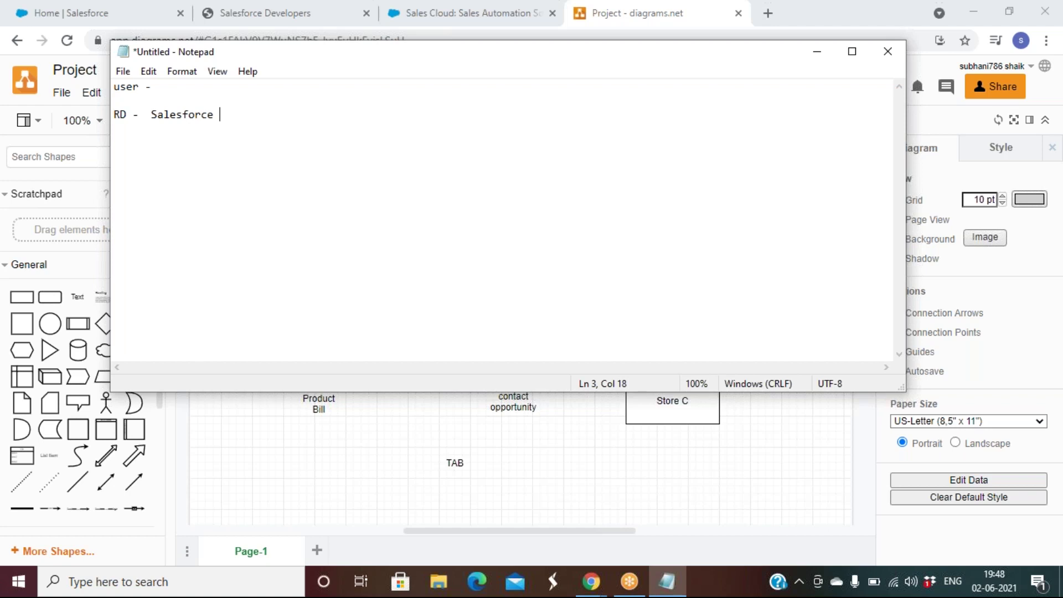
Step: Add the lines '100', '1 login - admin rights' and '99' below the RD - Salesforce note
{"action": "key", "text": "Return"}
{"action": "key", "text": "Return"}
{"action": "type", "text": "100"}
{"action": "key", "text": "Return"}
{"action": "key", "text": "Return"}
{"action": "type", "text": "1 login"}
{"action": "type", "text": "  - Sale"}
{"action": "key", "text": "BackSpace"}
{"action": "key", "text": "BackSpace"}
{"action": "key", "text": "BackSpace"}
{"action": "key", "text": "BackSpace"}
{"action": "type", "text": "admin"}
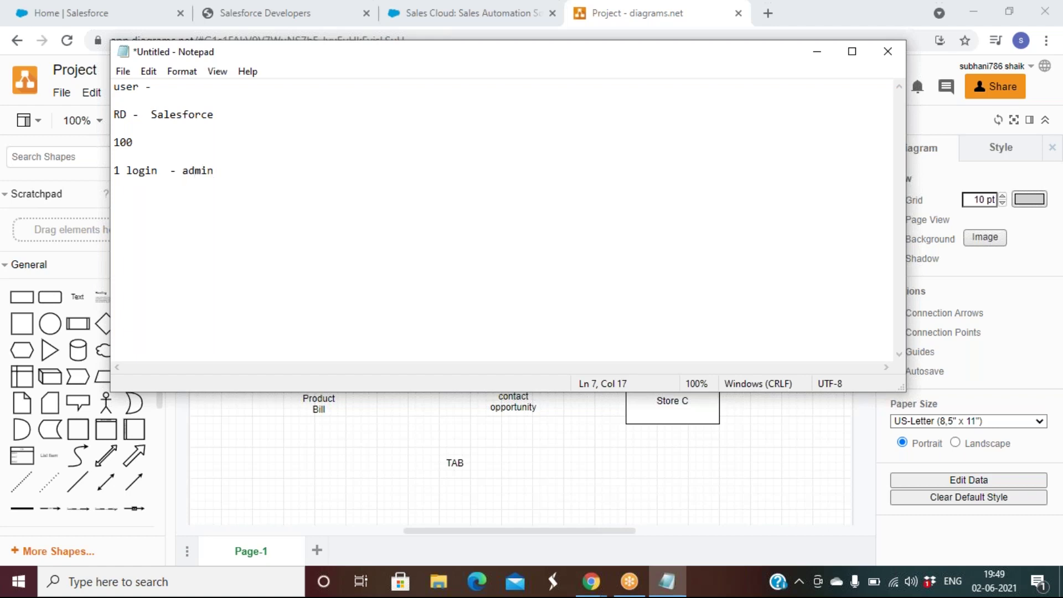
{"action": "type", "text": " rights"}
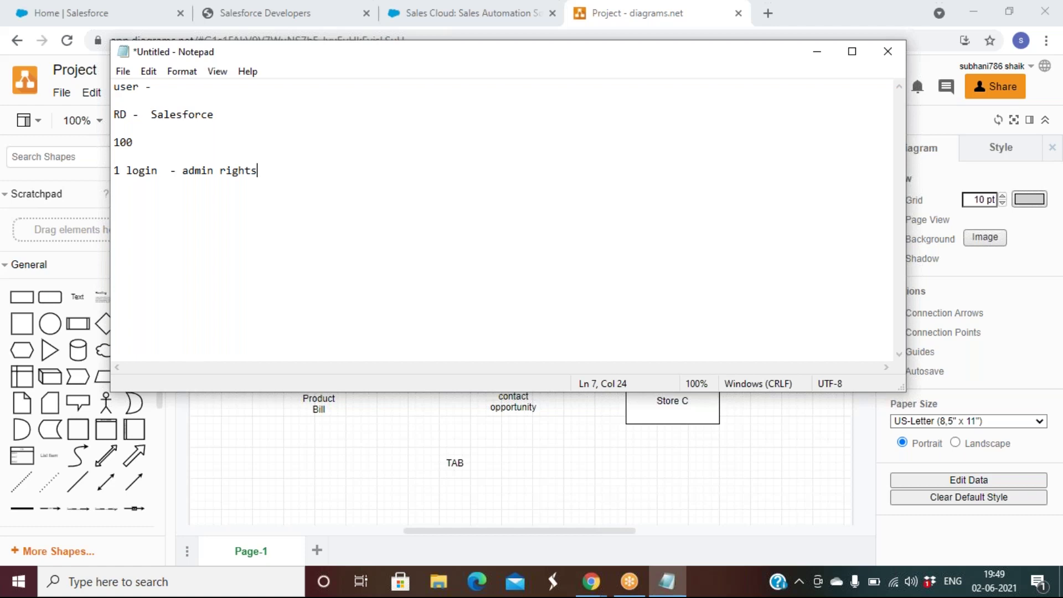
{"action": "key", "text": "Return"}
{"action": "key", "text": "Return"}
{"action": "type", "text": "99"}
Step: Back in Salesforce Setup, search Quick Find for 'compa' and open Company Information
{"action": "left_click", "coordinate": [78, 10]}
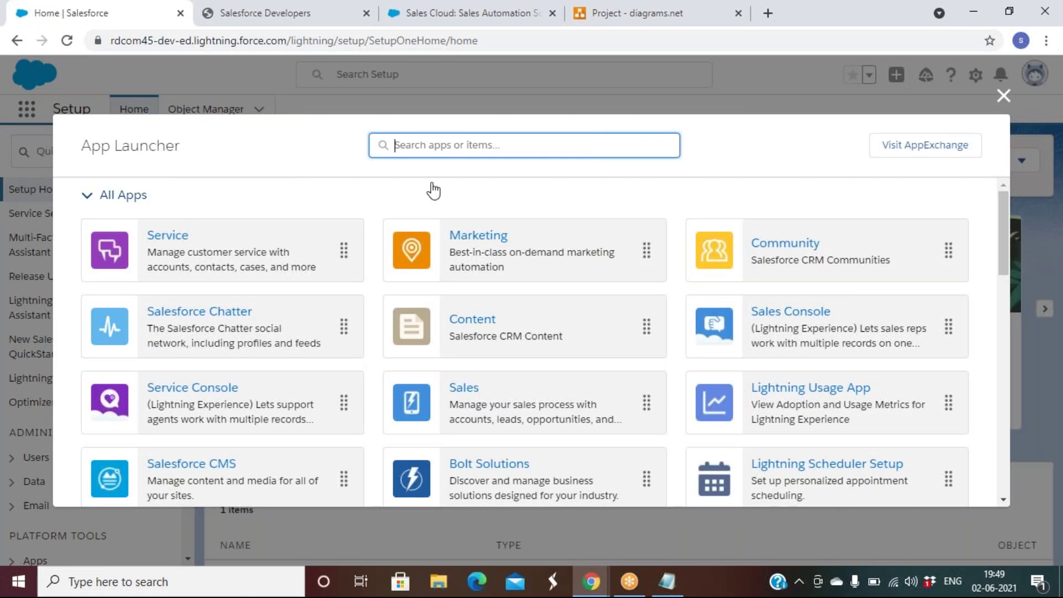
{"action": "left_click", "coordinate": [1003, 96]}
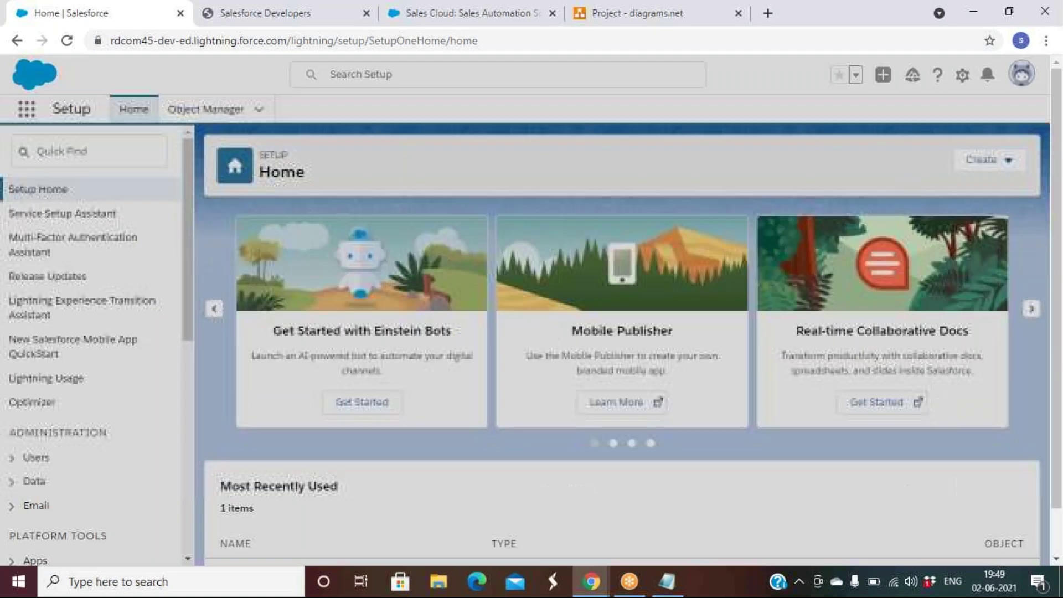
{"action": "left_click", "coordinate": [109, 150]}
{"action": "type", "text": "com"}
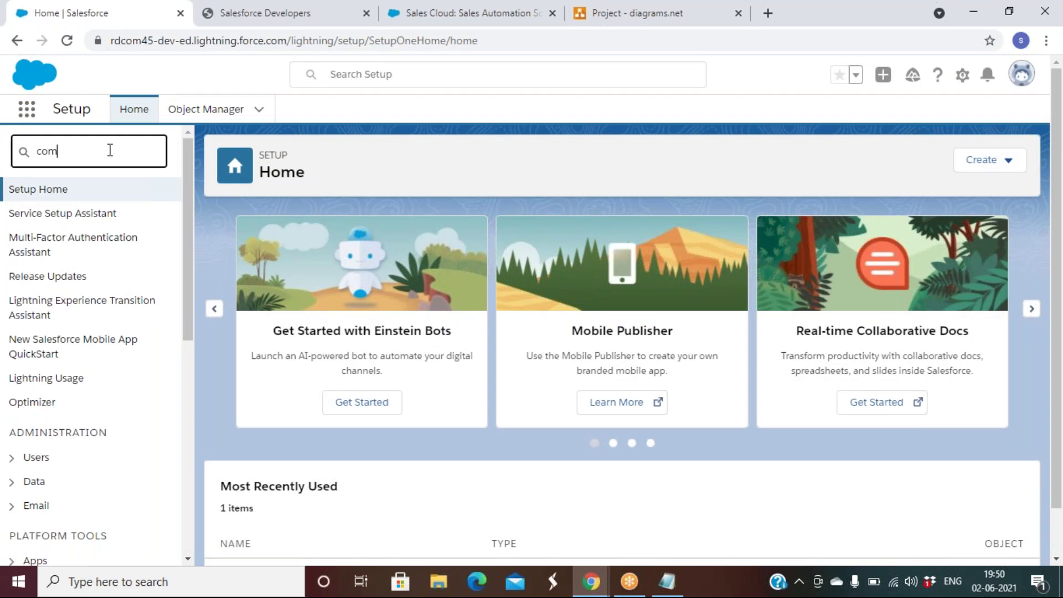
{"action": "type", "text": "pa"}
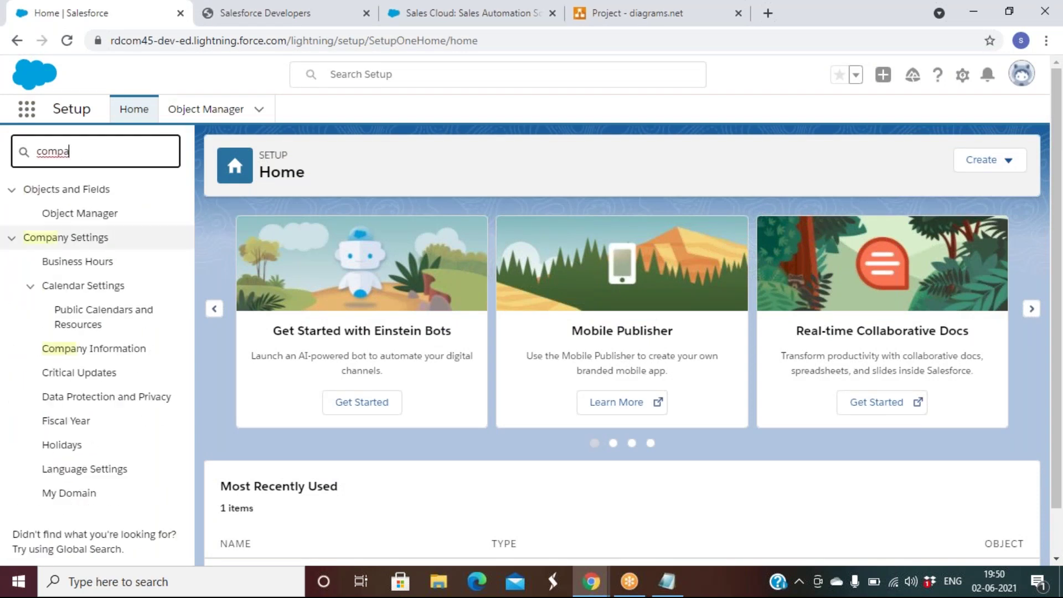
{"action": "left_click", "coordinate": [131, 359]}
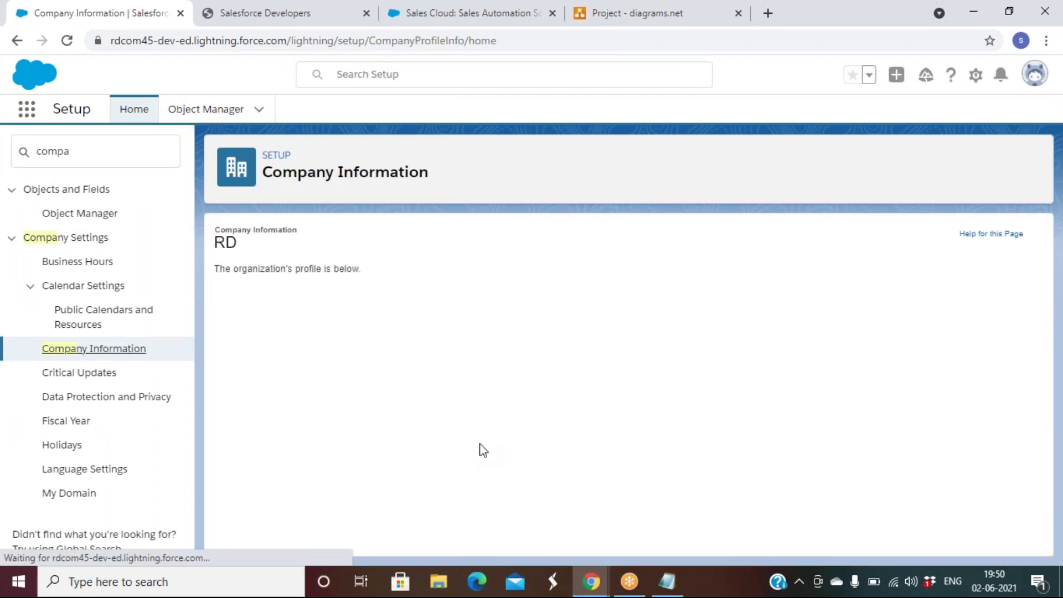
Step: Review the org's user licenses, then switch to the Developer Edition signup page
{"action": "scroll", "coordinate": [480, 443], "scroll_direction": "down", "scroll_amount": 3}
{"action": "scroll", "coordinate": [480, 445], "scroll_direction": "down", "scroll_amount": 3}
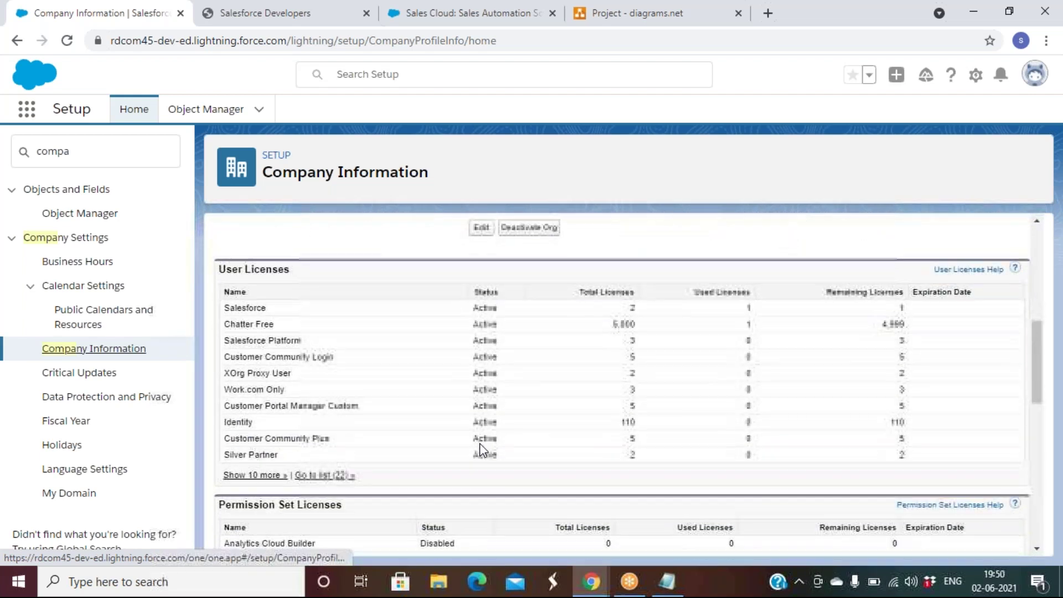
{"action": "scroll", "coordinate": [480, 444], "scroll_direction": "down", "scroll_amount": 1}
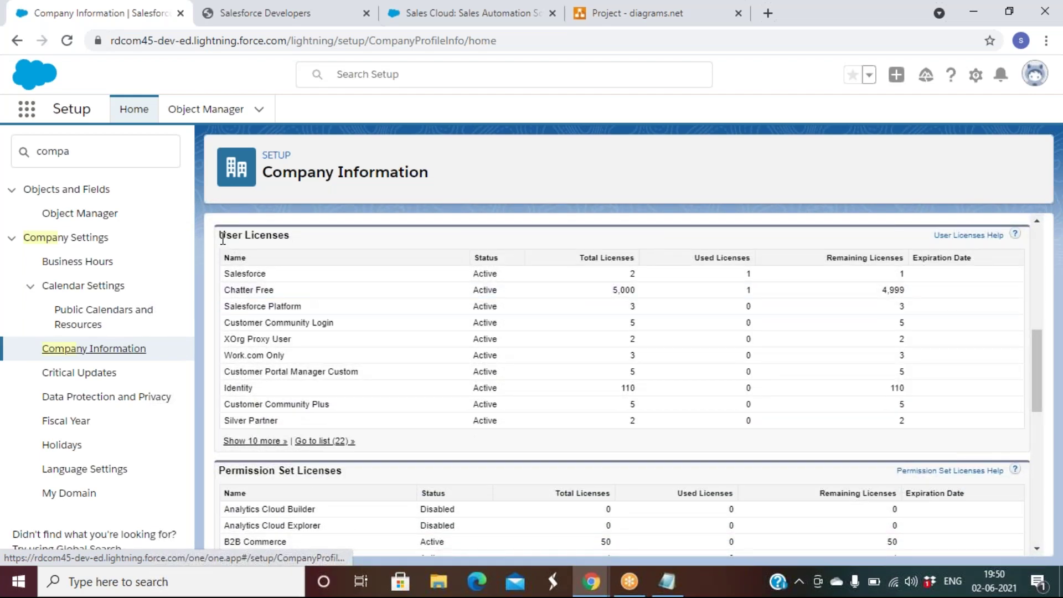
{"action": "scroll", "coordinate": [423, 275], "scroll_direction": "up", "scroll_amount": 5}
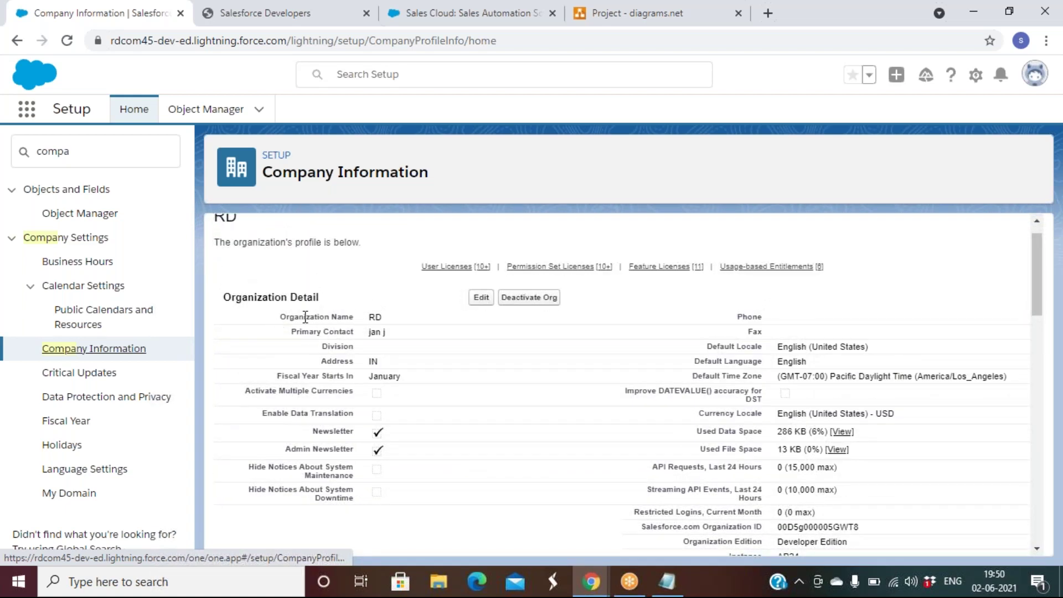
{"action": "left_click", "coordinate": [240, 13]}
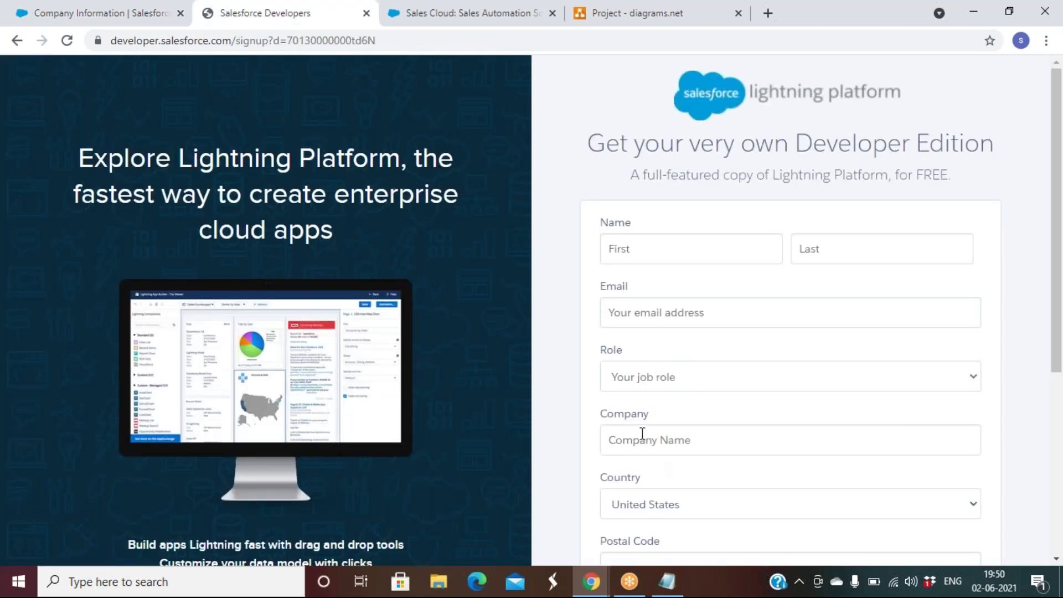
Step: Return to the RD org's Company Information page in Salesforce Setup
{"action": "left_click", "coordinate": [115, 15]}
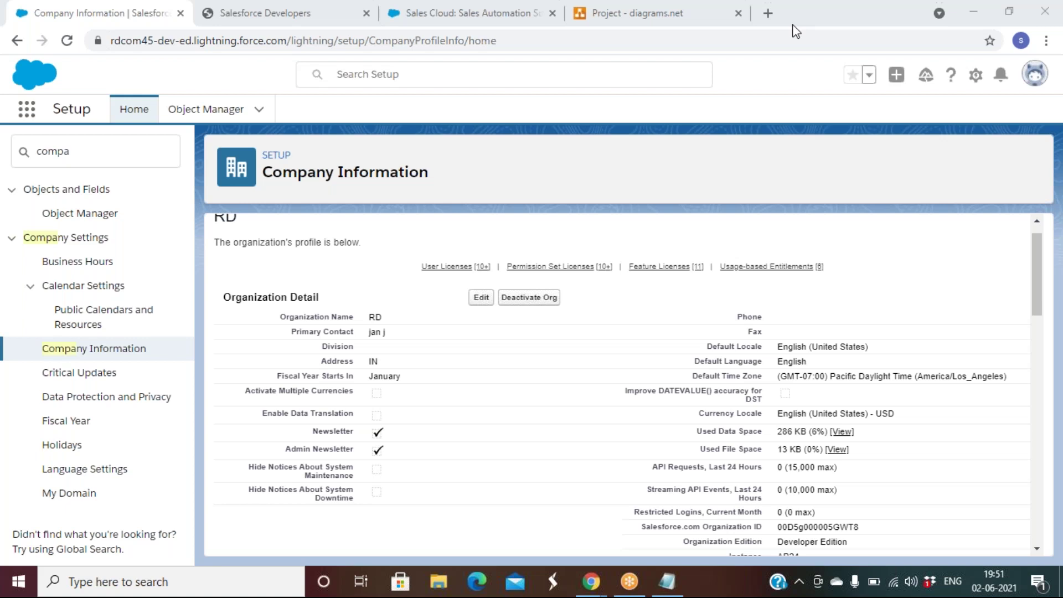
Step: Append a 'contract' line below 99 in Notepad, then return to Company Information
{"action": "left_click", "coordinate": [678, 587]}
{"action": "key", "text": "Return"}
{"action": "key", "text": "Return"}
{"action": "type", "text": "contract"}
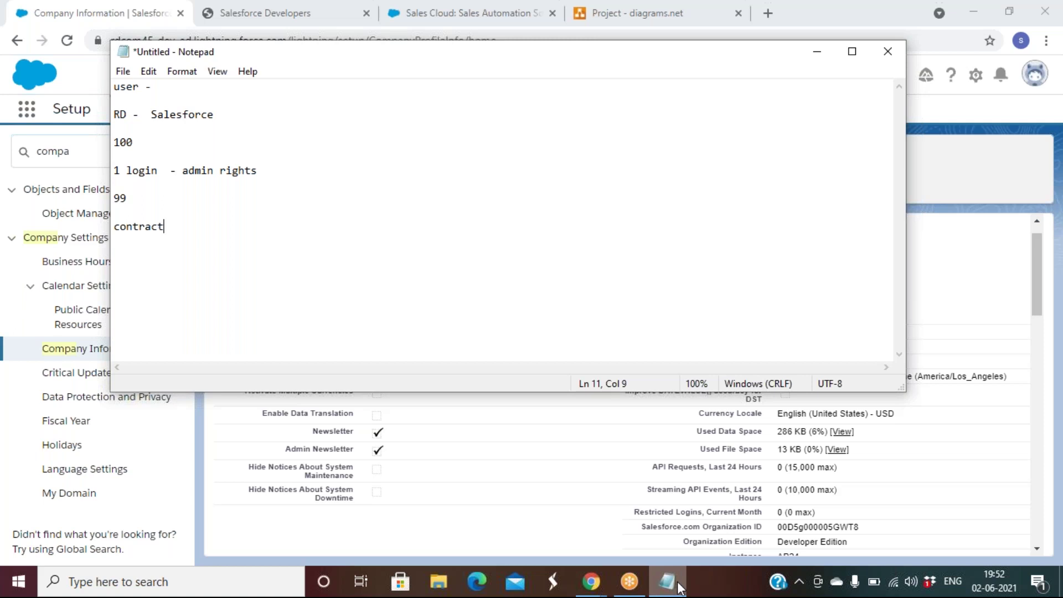
{"action": "left_click", "coordinate": [960, 167]}
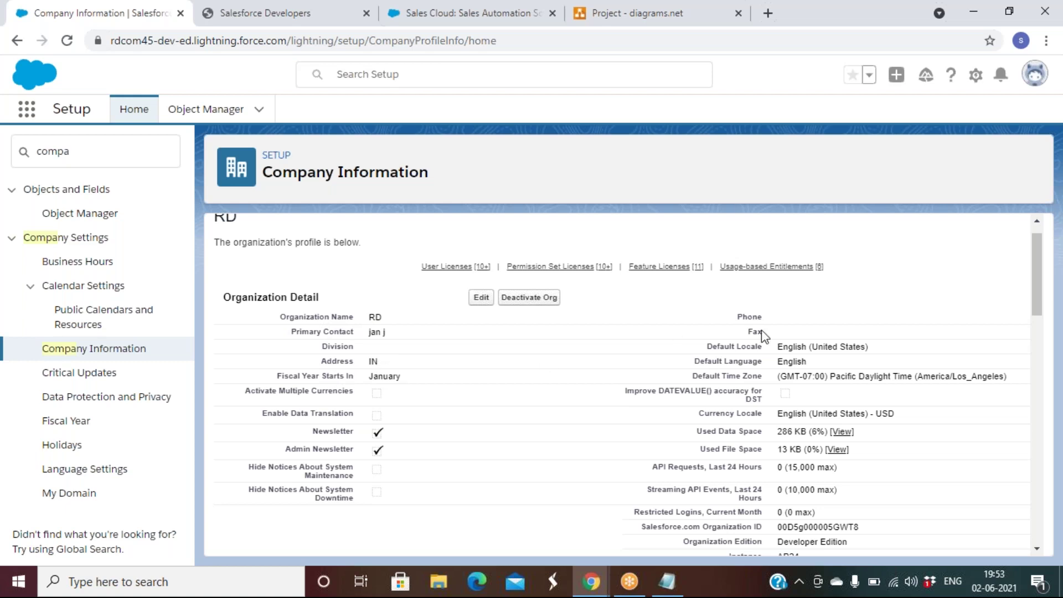
{"action": "scroll", "coordinate": [763, 335], "scroll_direction": "down", "scroll_amount": 1}
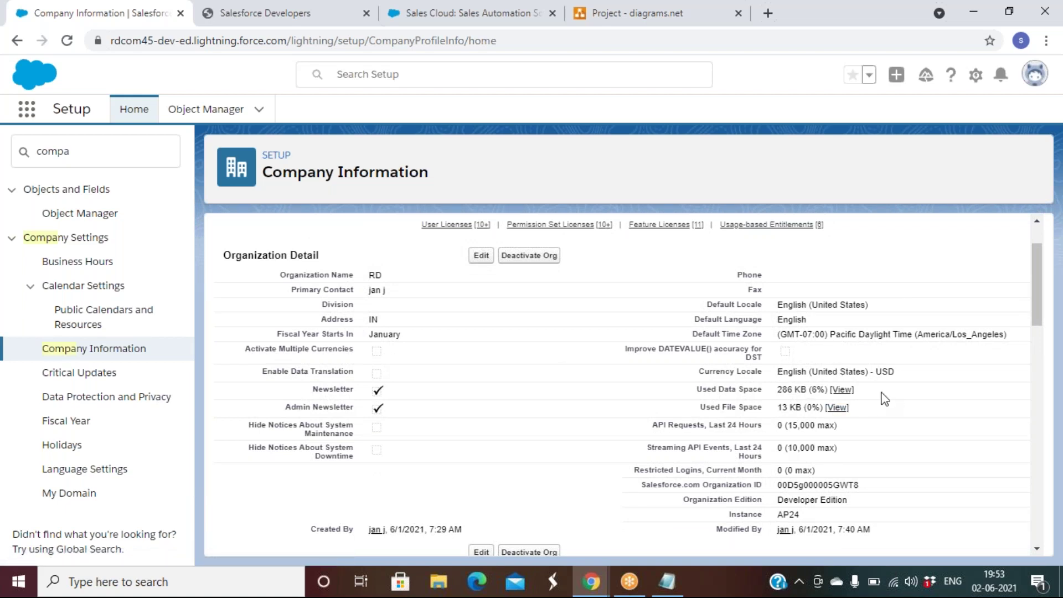
{"action": "scroll", "coordinate": [885, 398], "scroll_direction": "down", "scroll_amount": 4}
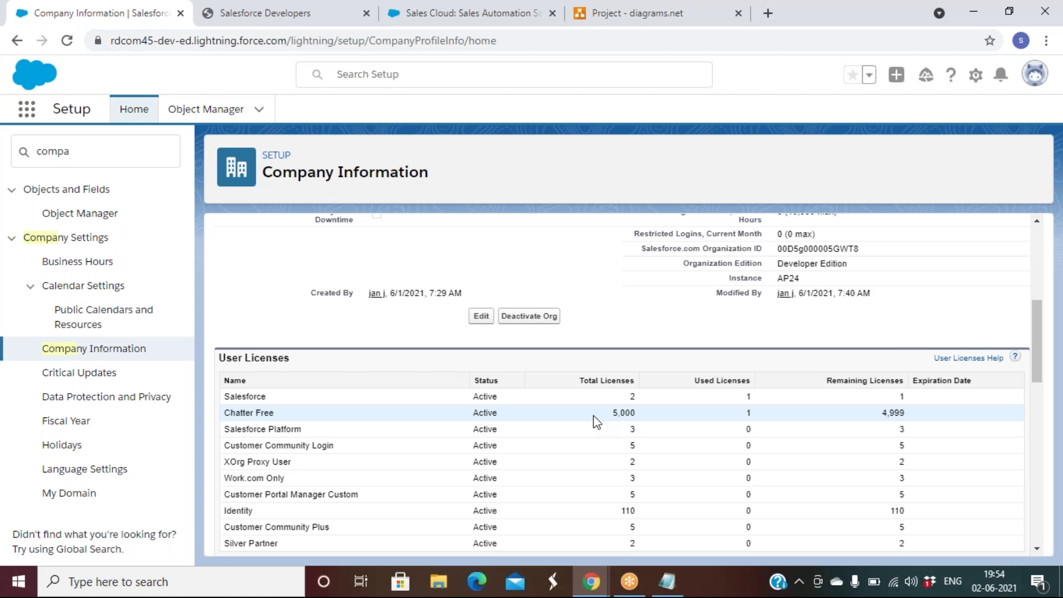
{"action": "scroll", "coordinate": [639, 263], "scroll_direction": "up", "scroll_amount": 5}
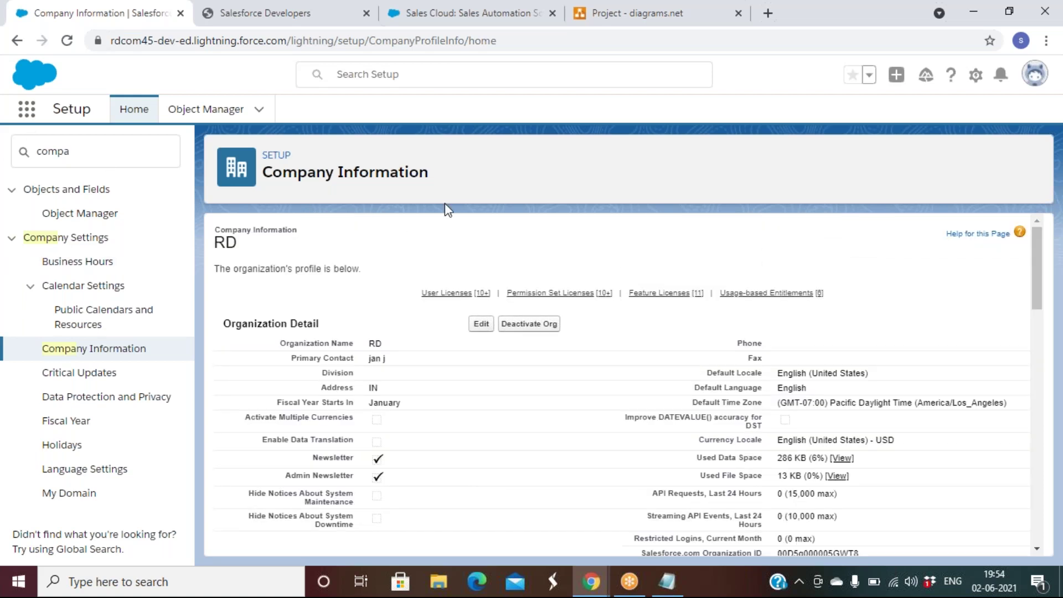
Step: Launch the Sales app from the App Launcher's full list of apps
{"action": "left_click", "coordinate": [25, 111]}
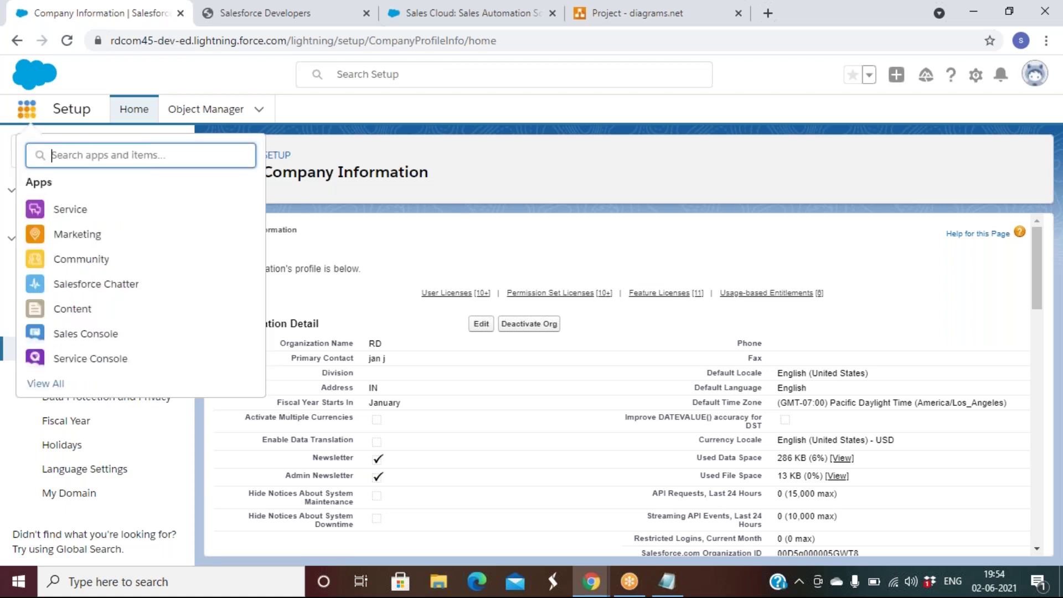
{"action": "left_click", "coordinate": [58, 384]}
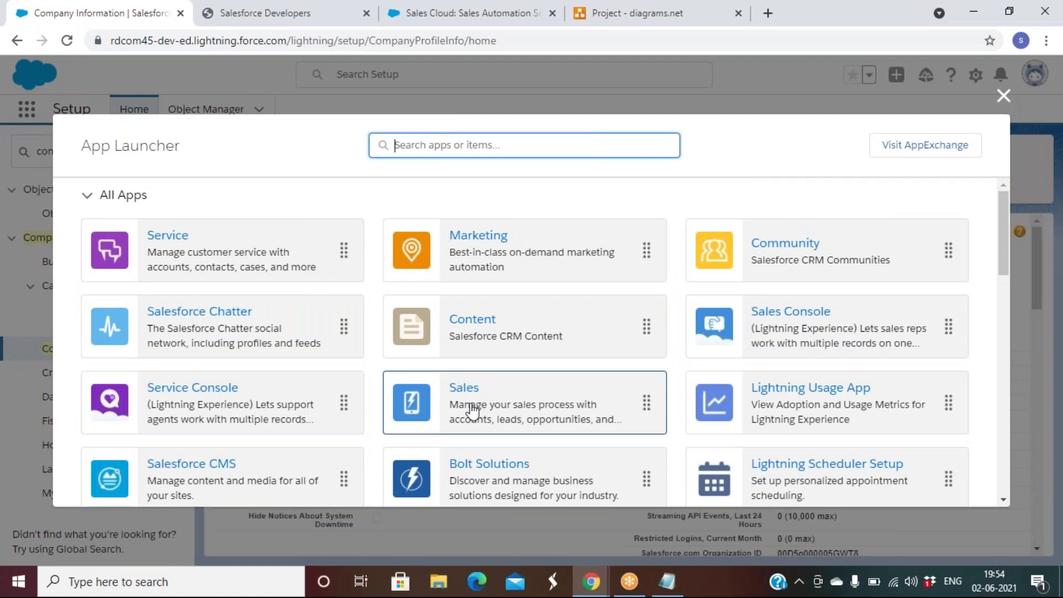
{"action": "left_click", "coordinate": [465, 388]}
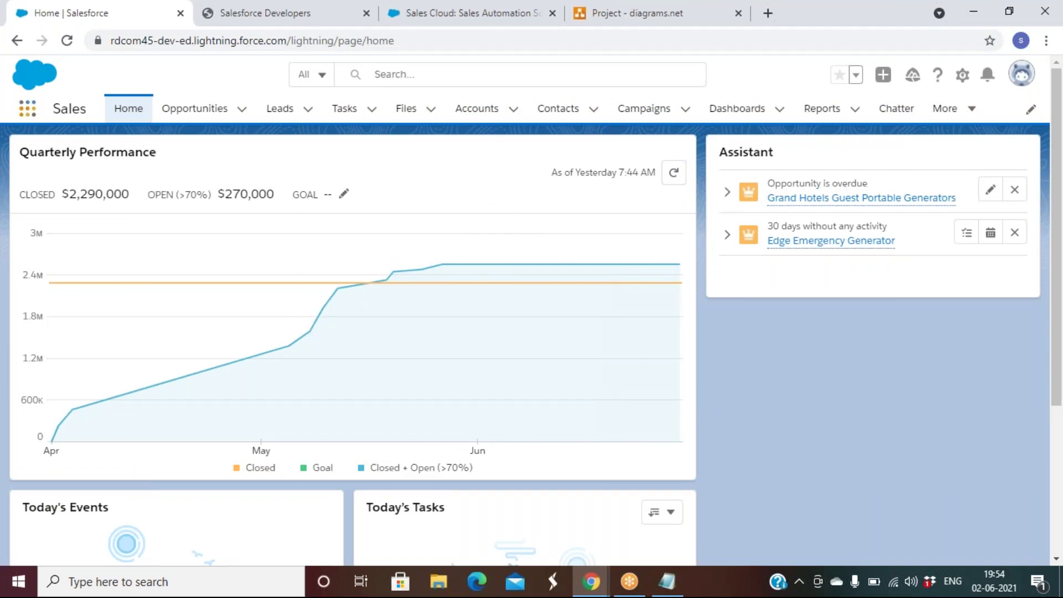
Step: Highlight the Sales app name and Quarterly Performance heading, then open the Accounts list
{"action": "left_click_drag", "start_coordinate": [54, 110], "coordinate": [91, 108]}
{"action": "left_click_drag", "start_coordinate": [349, 103], "coordinate": [874, 135]}
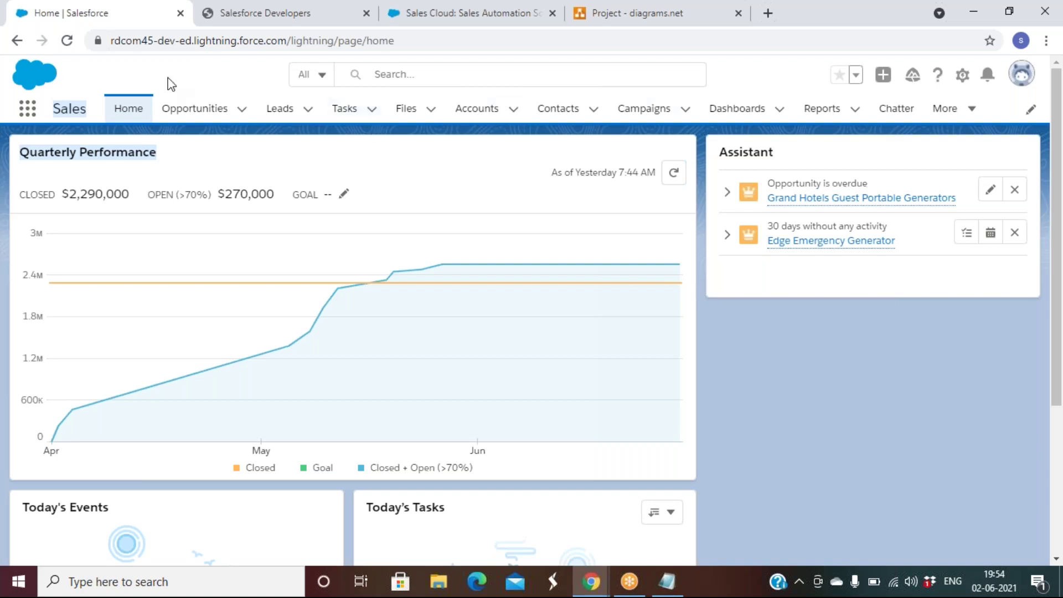
{"action": "left_click", "coordinate": [208, 88]}
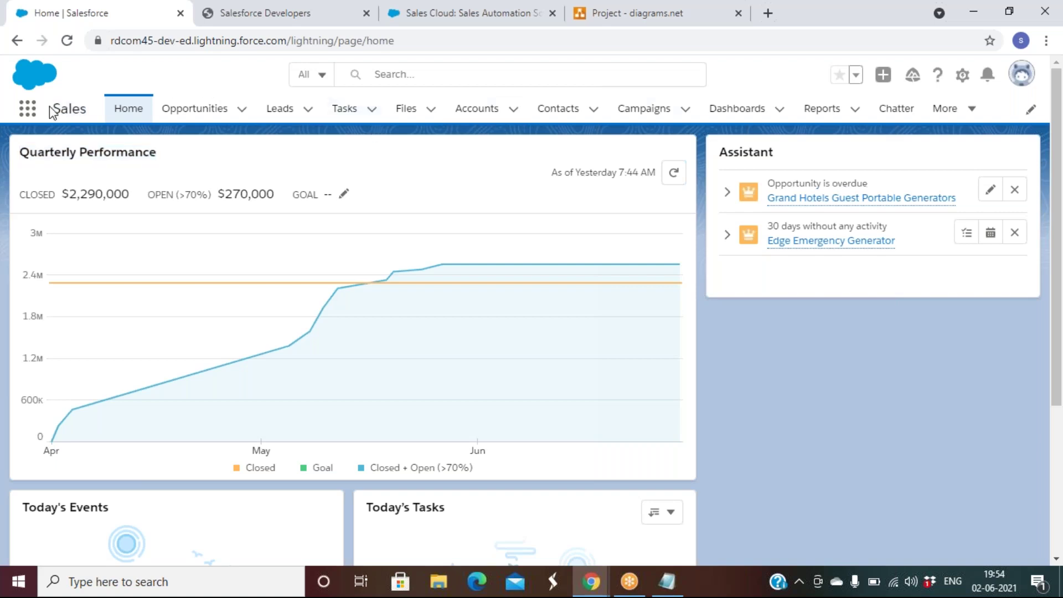
{"action": "left_click_drag", "start_coordinate": [50, 110], "coordinate": [90, 110]}
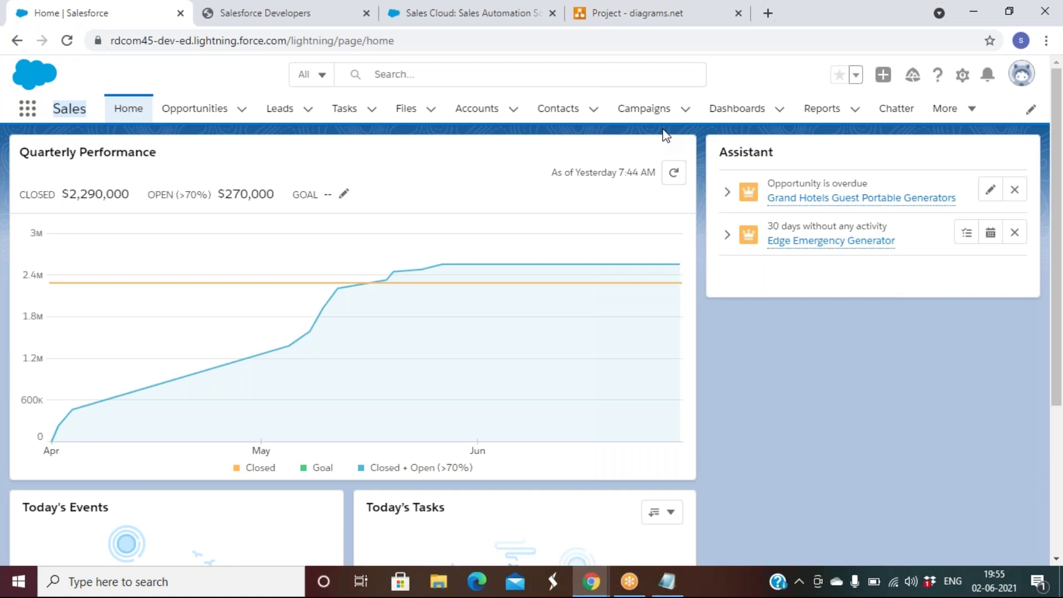
{"action": "left_click", "coordinate": [480, 113]}
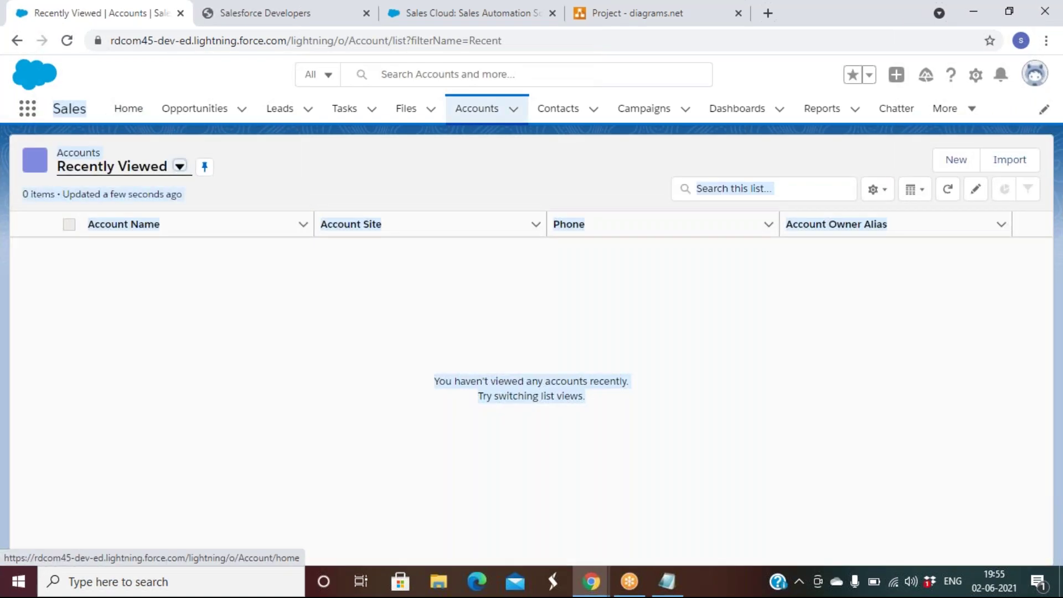
Step: Check the global search scope options without changing them, then open the gear Setup menu
{"action": "left_click", "coordinate": [390, 74]}
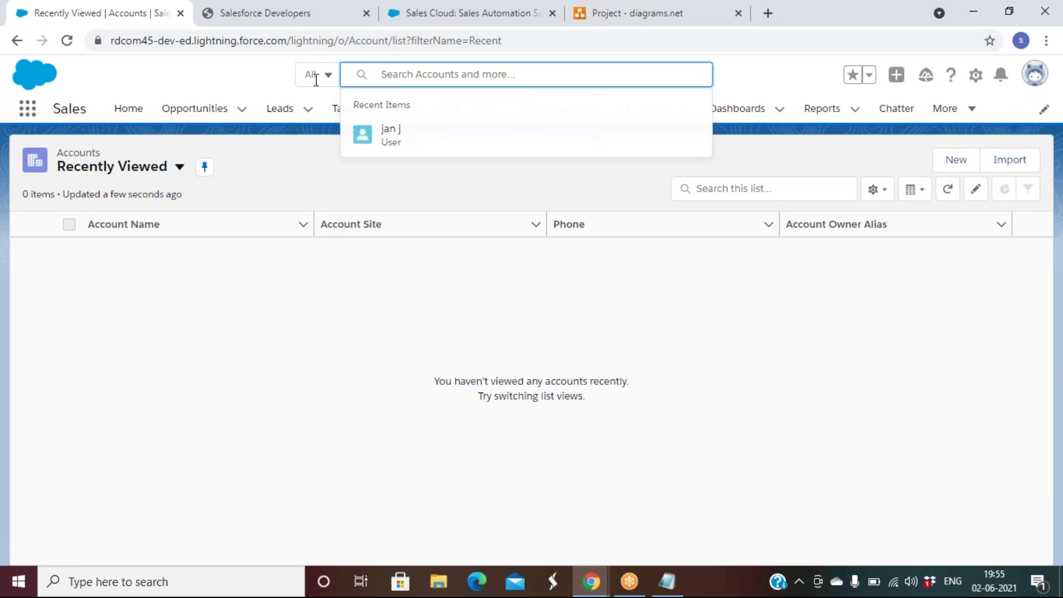
{"action": "left_click", "coordinate": [328, 76]}
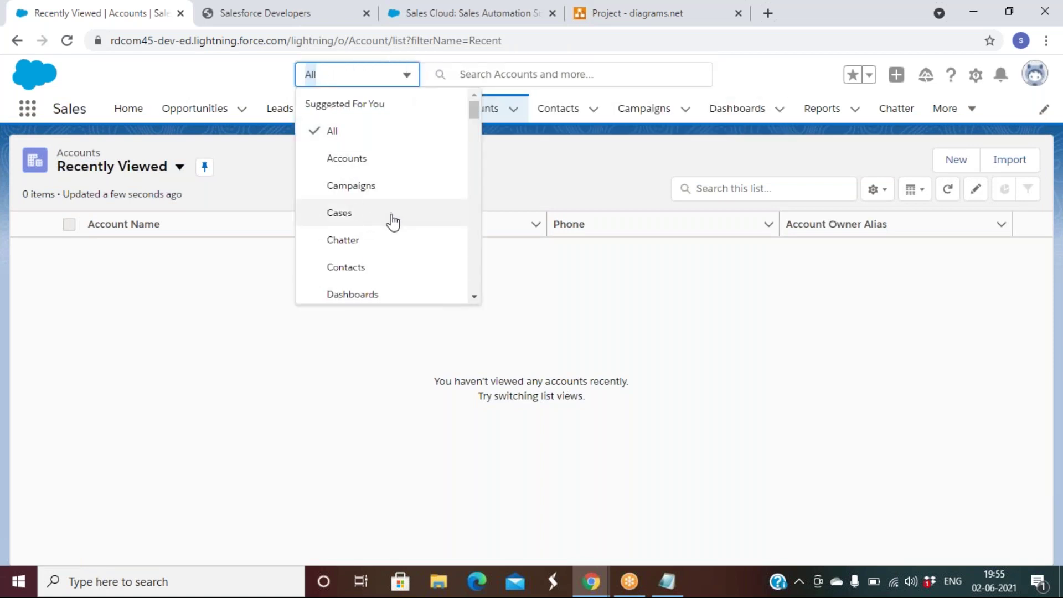
{"action": "left_click", "coordinate": [597, 185]}
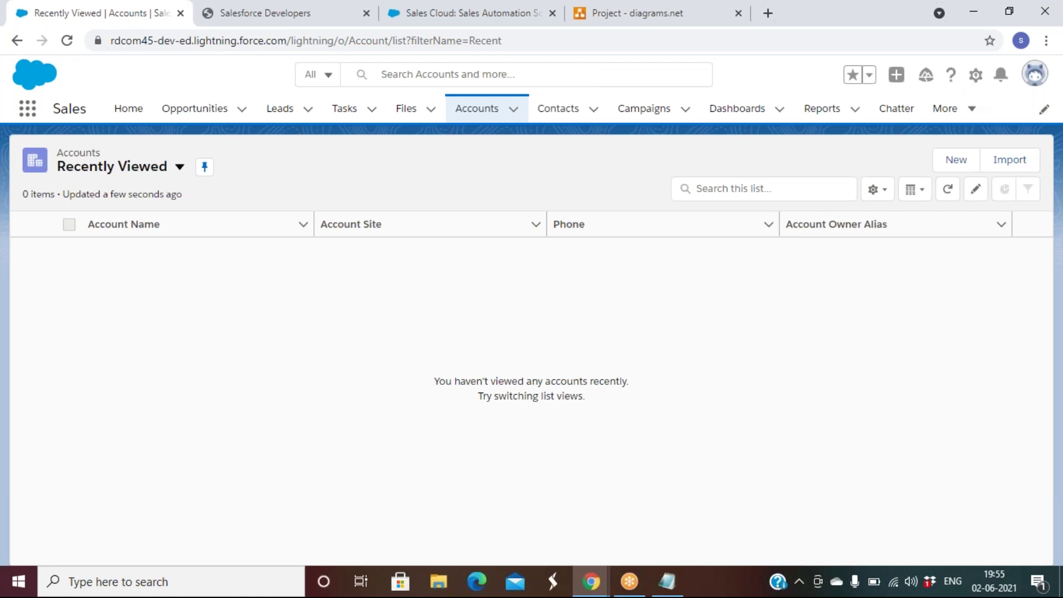
{"action": "left_click", "coordinate": [976, 80]}
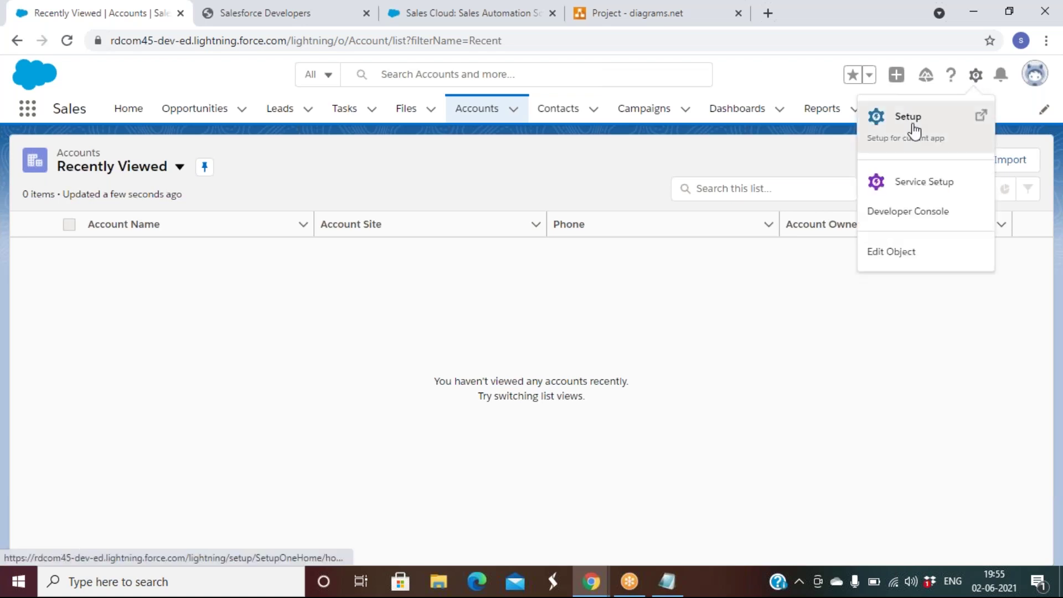
Step: Open Setup Home in a new tab, glance at its sidebar, then return to Recently Viewed Accounts
{"action": "left_click", "coordinate": [913, 127]}
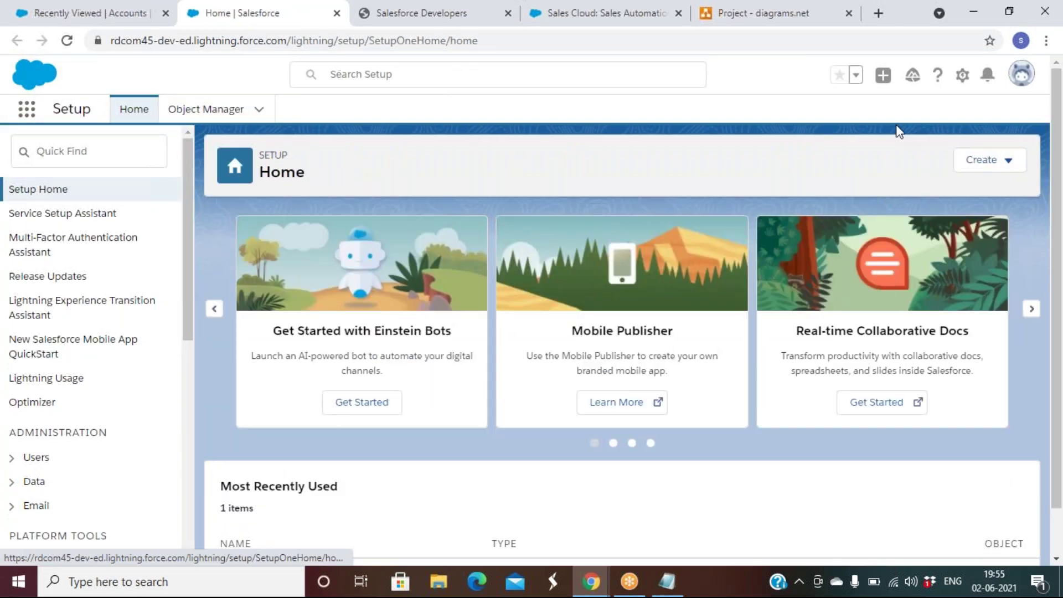
{"action": "scroll", "coordinate": [89, 339], "scroll_direction": "down", "scroll_amount": 8}
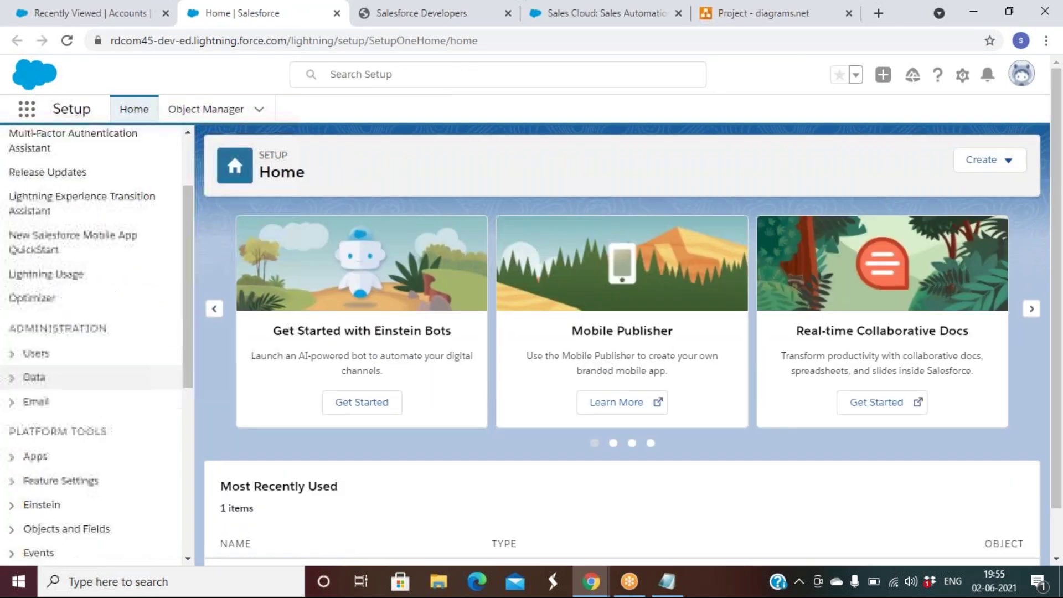
{"action": "scroll", "coordinate": [89, 339], "scroll_direction": "up", "scroll_amount": 10}
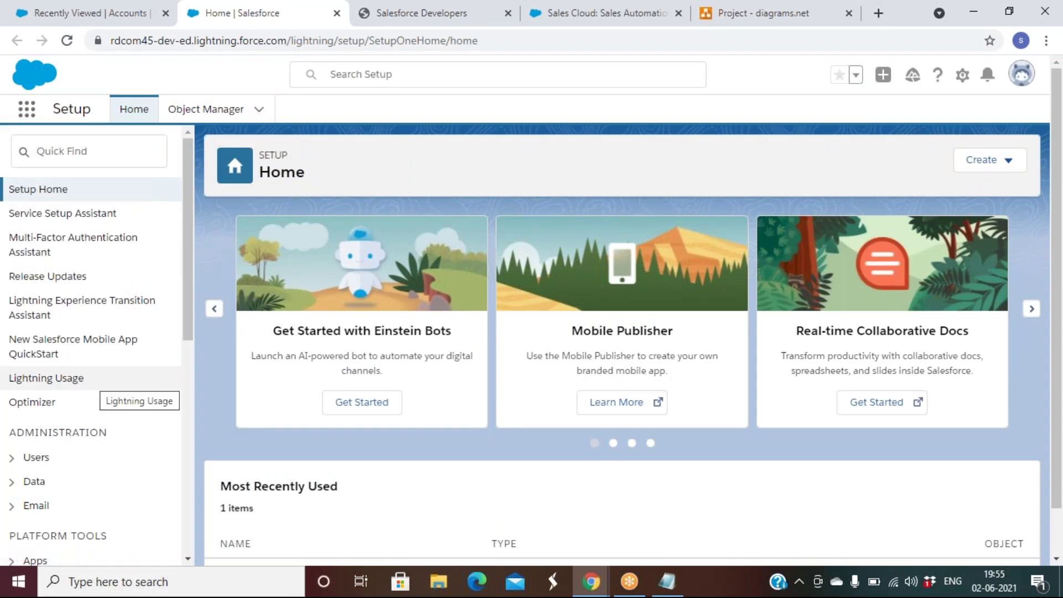
{"action": "left_click", "coordinate": [65, 12]}
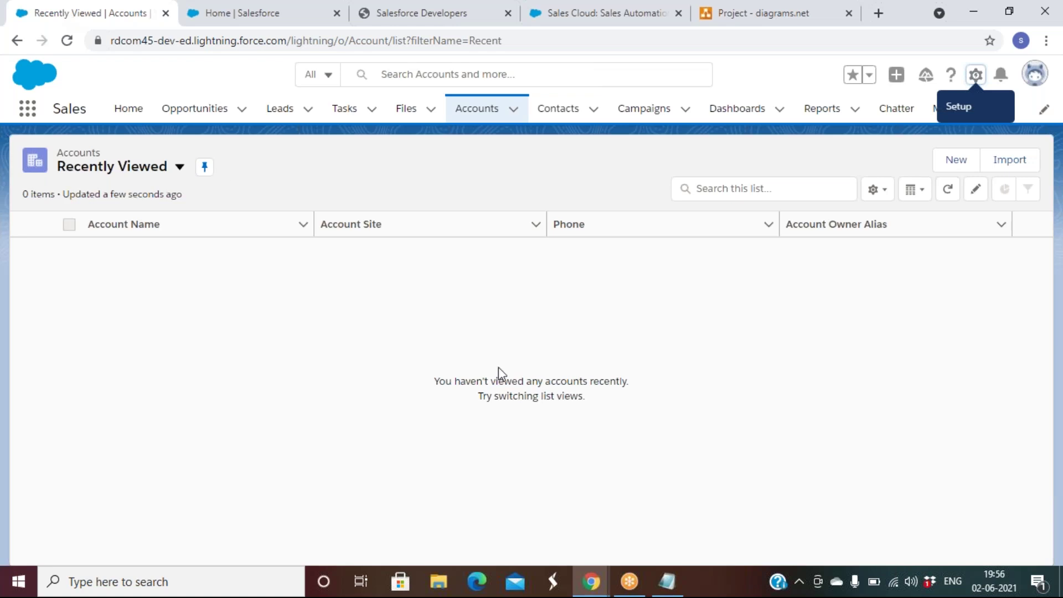
Step: Under 'contract', add an equals-sign separator followed by Campaign, Lead and Account lines
{"action": "left_click", "coordinate": [666, 584]}
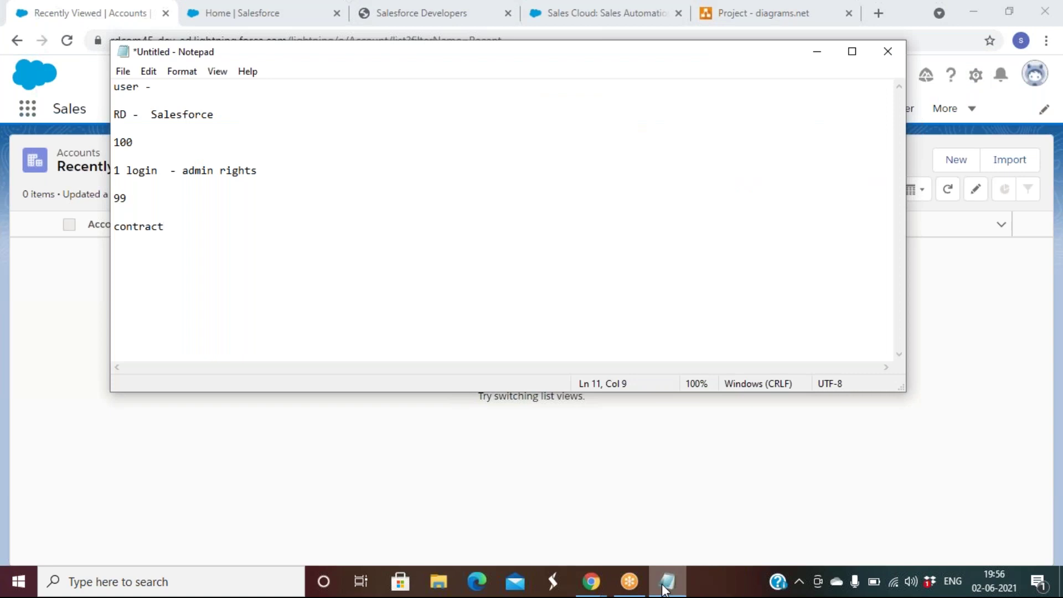
{"action": "key", "text": "Return"}
{"action": "key", "text": "Return"}
{"action": "type", "text": "============================="}
{"action": "key", "text": "Return"}
{"action": "key", "text": "Return"}
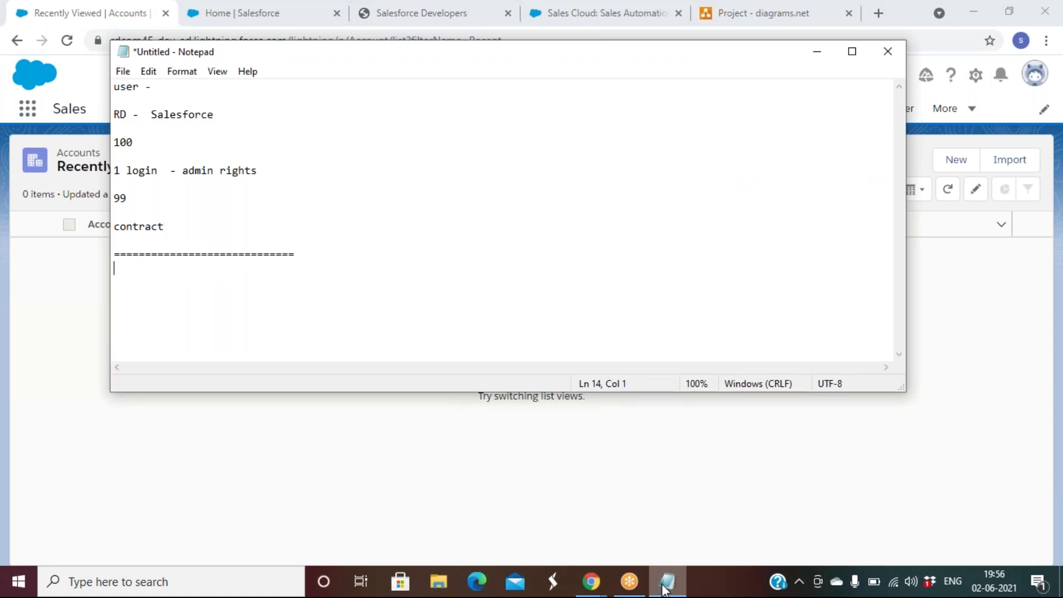
{"action": "type", "text": "Campaign"}
{"action": "key", "text": "Return"}
{"action": "key", "text": "Return"}
{"action": "type", "text": "Lead"}
{"action": "key", "text": "Return"}
{"action": "key", "text": "Return"}
{"action": "type", "text": "Account"}
Step: Continue the list with Contact, Opportunity, case and user on separate lines
{"action": "key", "text": "Return"}
{"action": "key", "text": "Return"}
{"action": "type", "text": "Contact"}
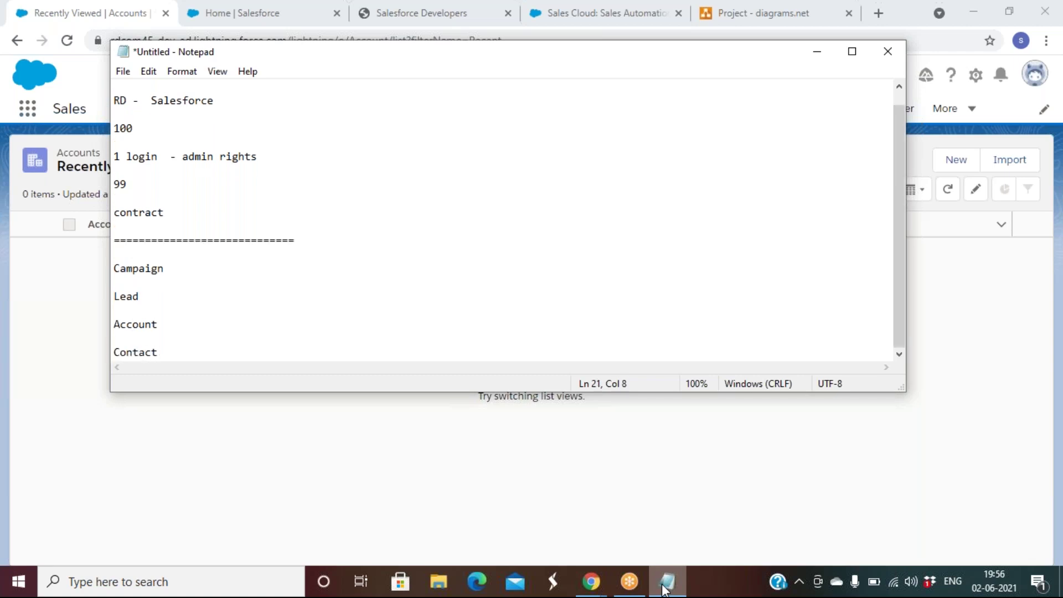
{"action": "key", "text": "Return"}
{"action": "key", "text": "Return"}
{"action": "type", "text": "Opport"}
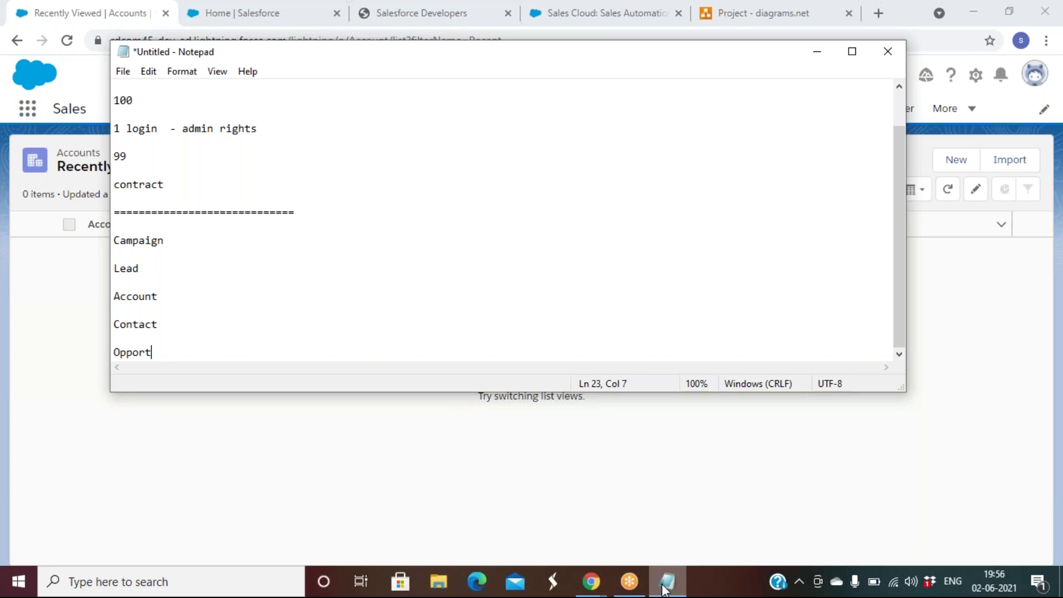
{"action": "type", "text": "unity"}
{"action": "key", "text": "Return"}
{"action": "key", "text": "Return"}
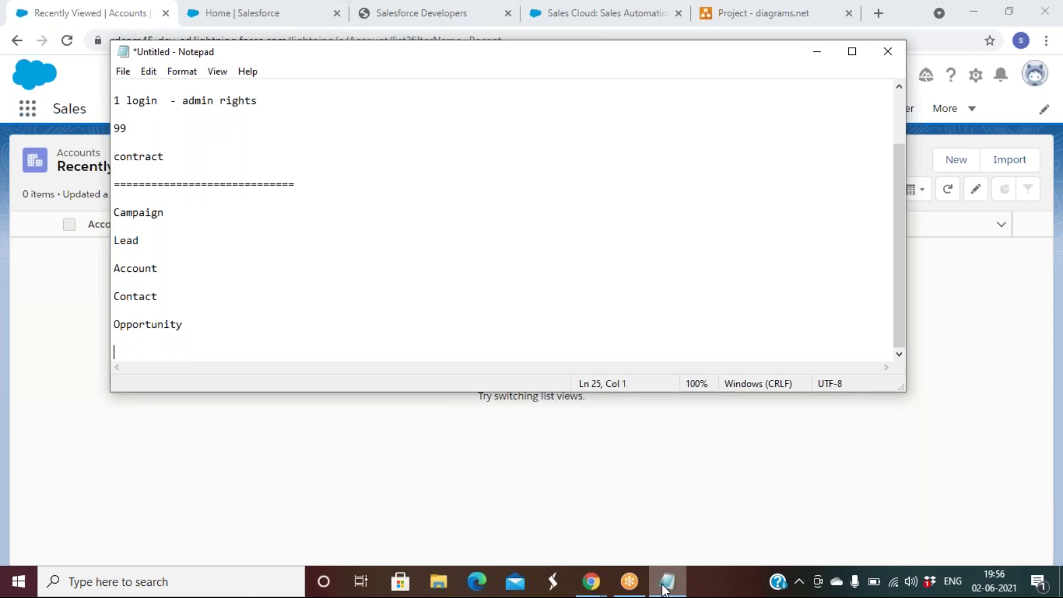
{"action": "type", "text": "case"}
{"action": "key", "text": "Return"}
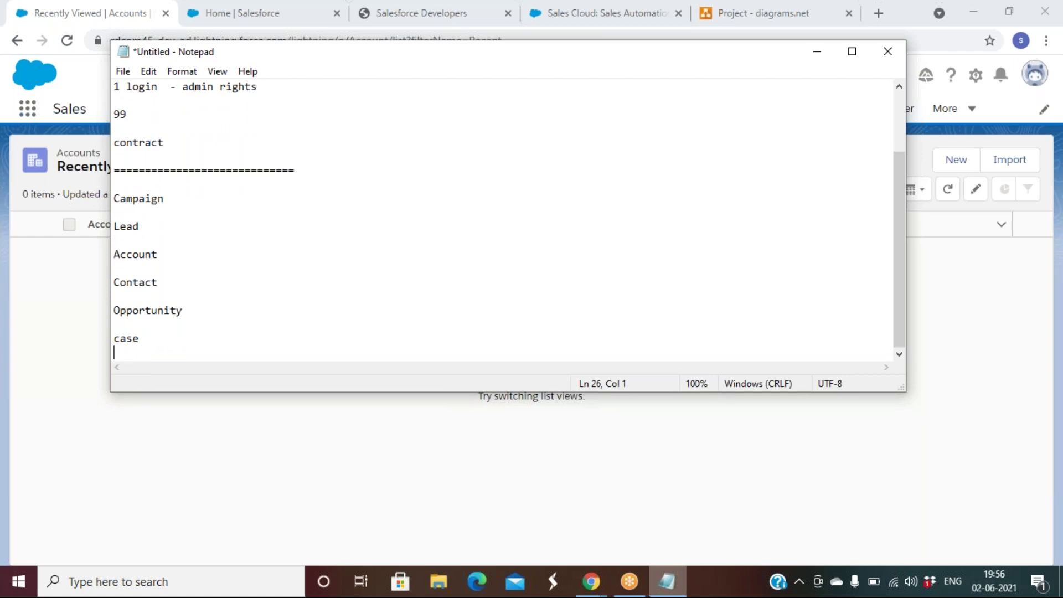
{"action": "key", "text": "Return"}
{"action": "type", "text": "user"}
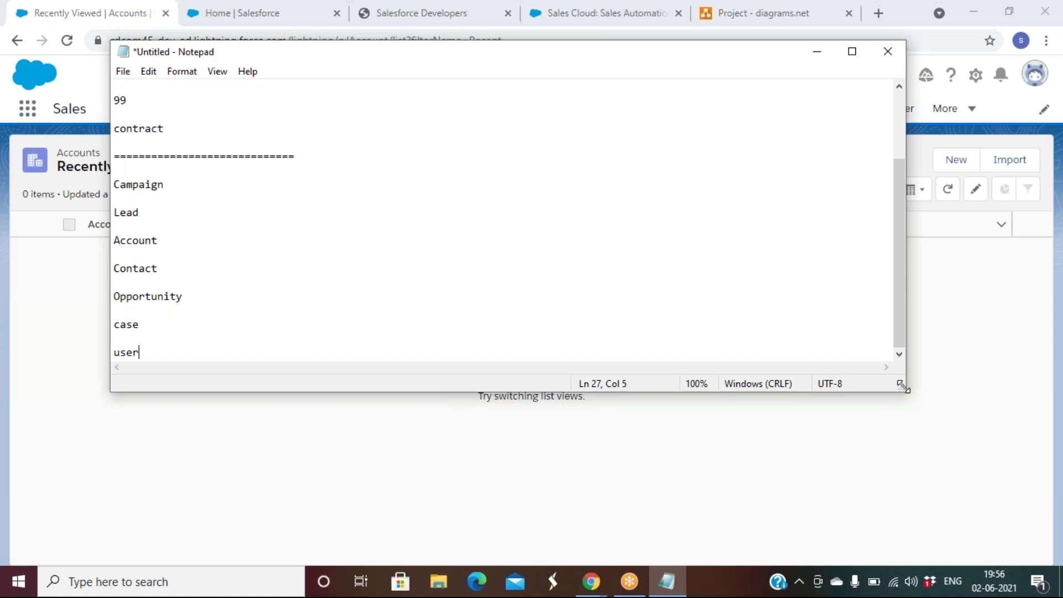
Step: Enlarge the Notepad window and add a closing row of equals signs below 'user'
{"action": "left_click_drag", "start_coordinate": [904, 388], "coordinate": [962, 509]}
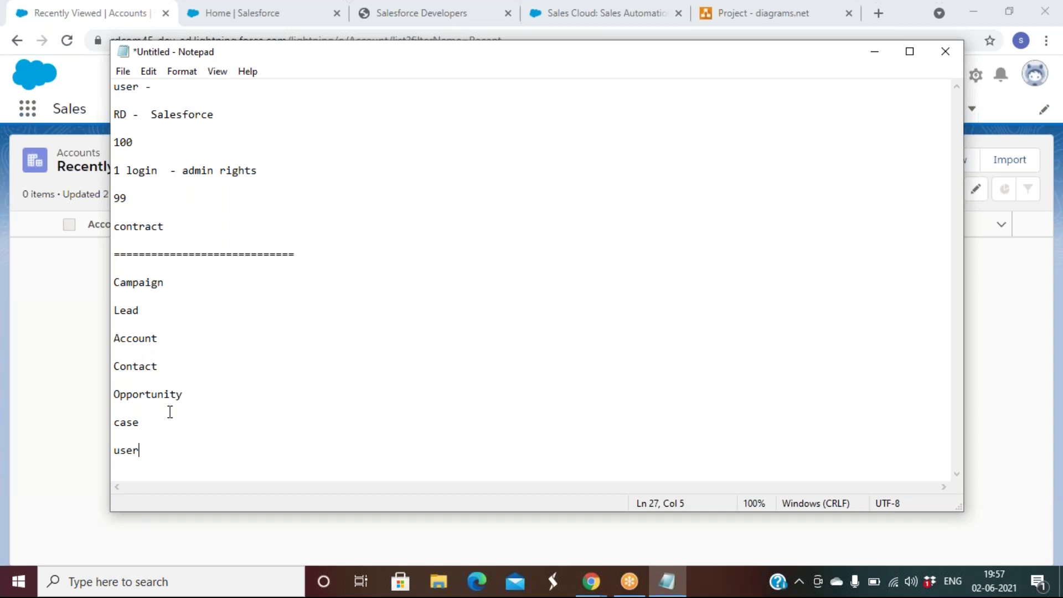
{"action": "key", "text": "Return"}
{"action": "key", "text": "Return"}
{"action": "type", "text": "====================================="}
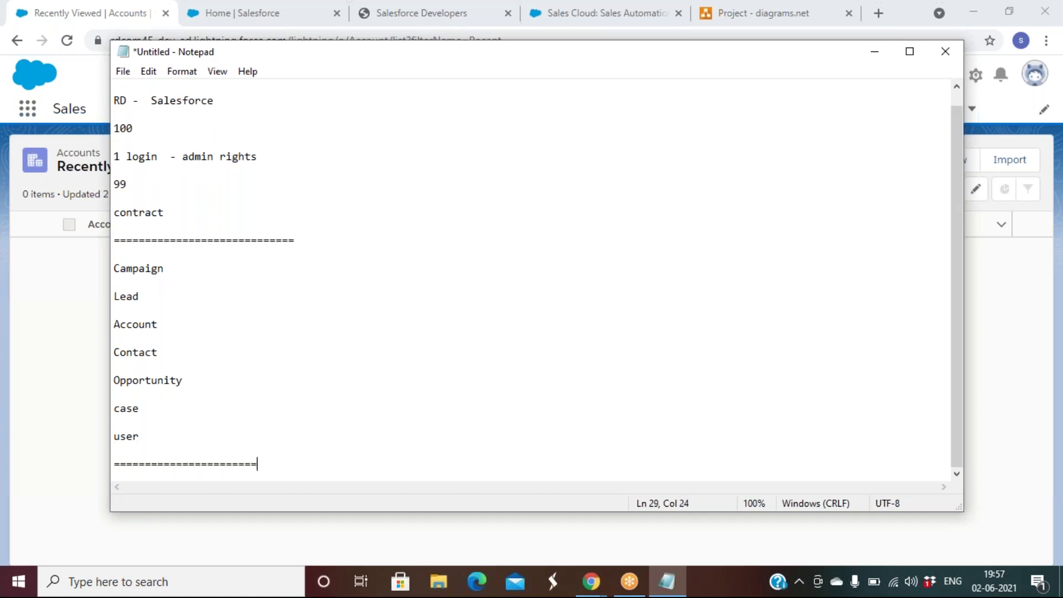
{"action": "key", "text": "Return"}
{"action": "key", "text": "Return"}
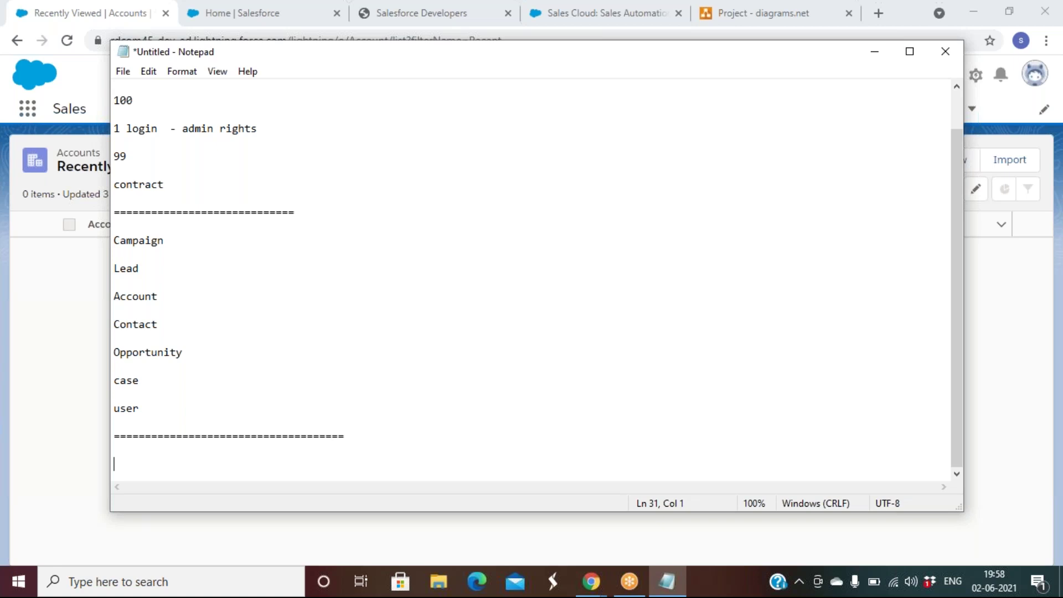
Step: Type 'marketing' under the separator and 'B2B' on the next line, correcting the typos
{"action": "key", "text": "Up"}
{"action": "type", "text": "market"}
{"action": "type", "text": "g"}
{"action": "key", "text": "Return"}
{"action": "key", "text": "Return"}
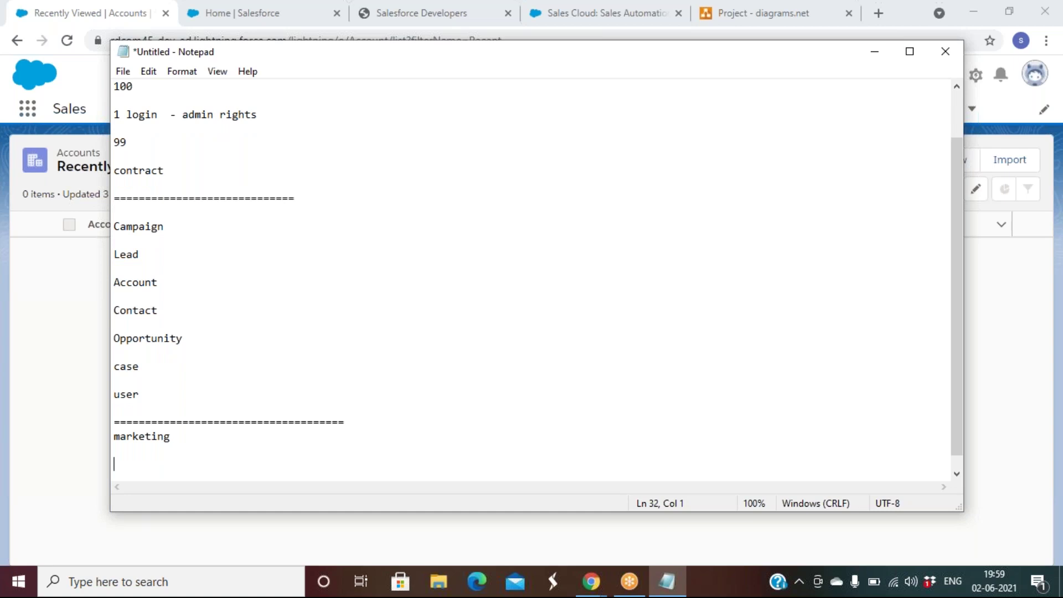
{"action": "type", "text": "B"}
{"action": "type", "text": "2C   "}
{"action": "type", "text": "B2 B"}
{"action": "key", "text": "Left"}
{"action": "key", "text": "BackSpace"}
{"action": "key", "text": "Left"}
{"action": "key", "text": "Left"}
{"action": "key", "text": "Left"}
{"action": "key", "text": "Left"}
{"action": "key", "text": "Left"}
{"action": "key", "text": "BackSpace"}
{"action": "key", "text": "BackSpace"}
{"action": "key", "text": "Delete"}
{"action": "key", "text": "Delete"}
{"action": "key", "text": "Right"}
{"action": "key", "text": "Right"}
{"action": "key", "text": "Right"}
{"action": "key", "text": "Right"}
Step: Append 'ABC' and the contact's name after B2B on the line under marketing
{"action": "type", "text": "A"}
{"action": "key", "text": "BackSpace"}
{"action": "type", "text": "ABC"}
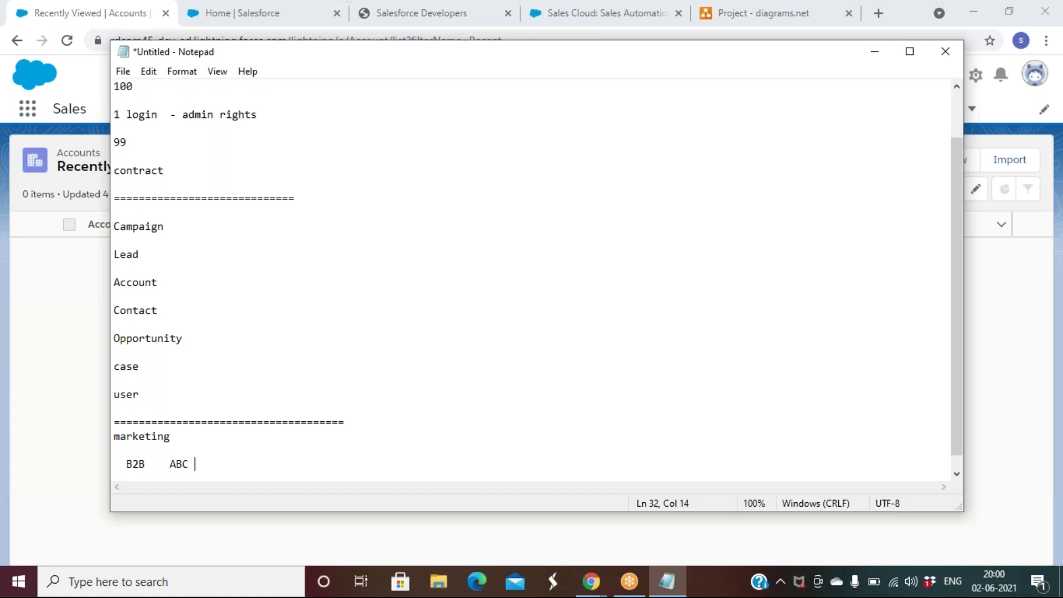
{"action": "type", "text": "Subhan"}
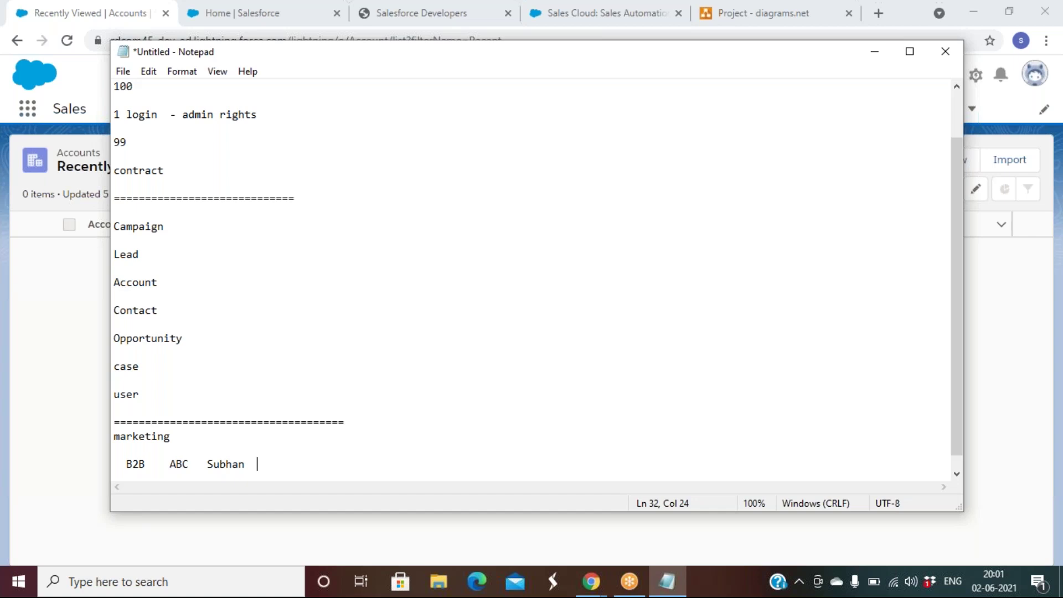
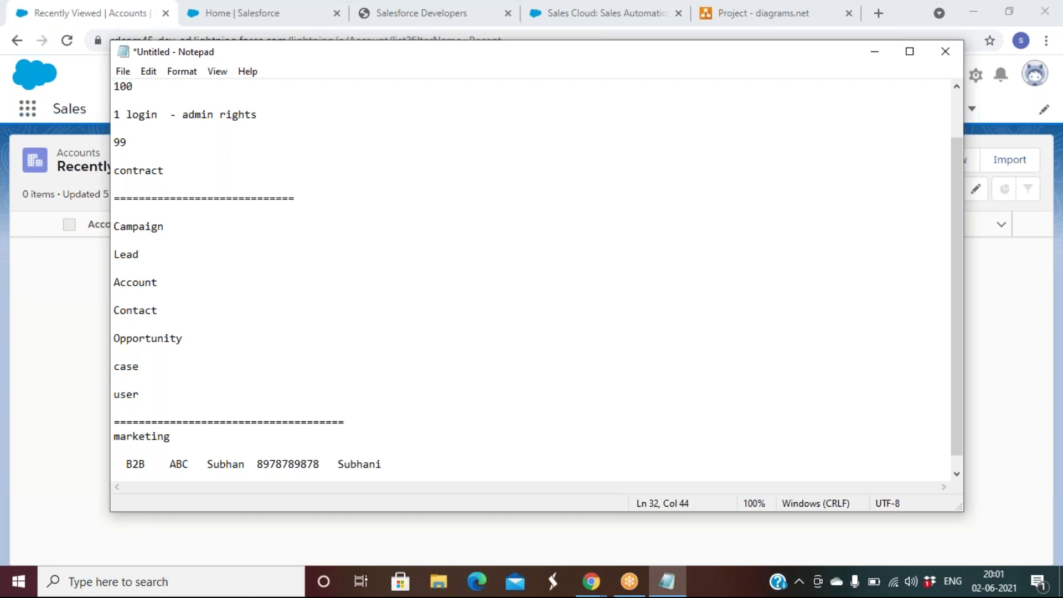
{"action": "key", "text": "Return"}
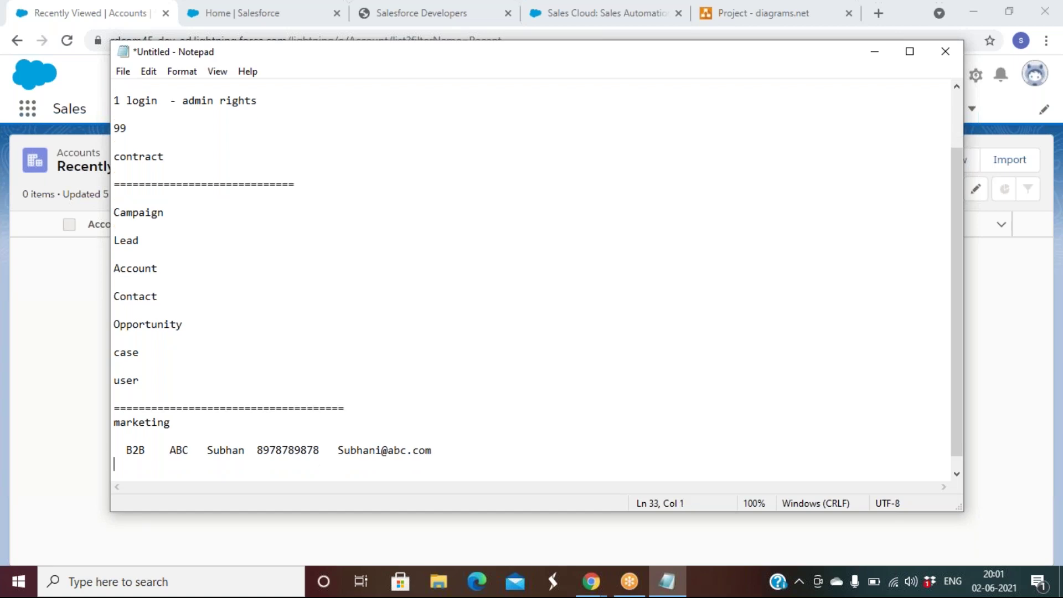
{"action": "key", "text": "Return"}
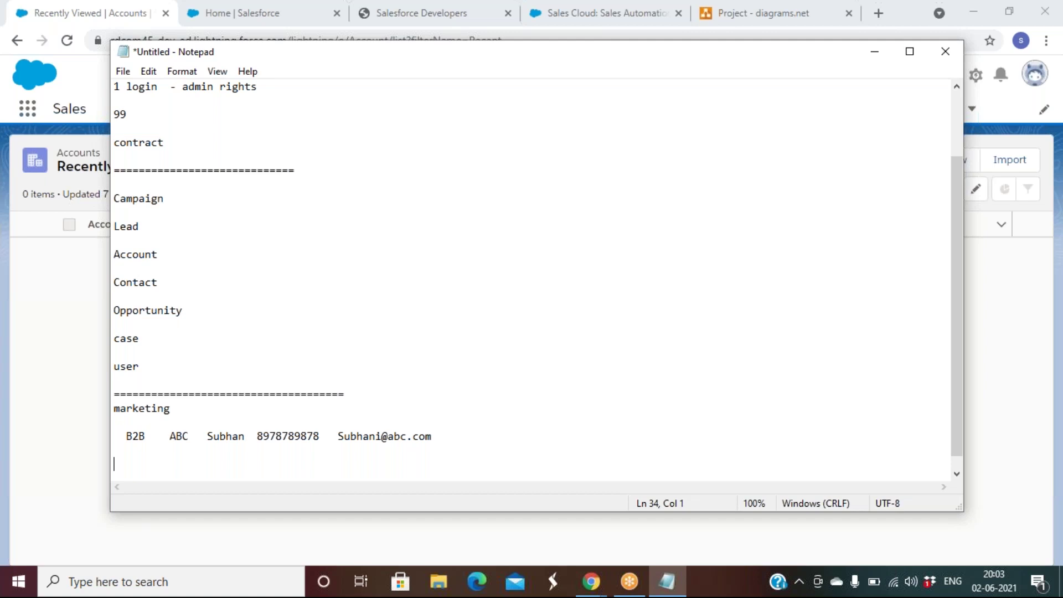
{"action": "left_click", "coordinate": [175, 203]}
Step: Copy the B2B sample record details and paste them after Lead
{"action": "left_click_drag", "start_coordinate": [172, 439], "coordinate": [438, 436]}
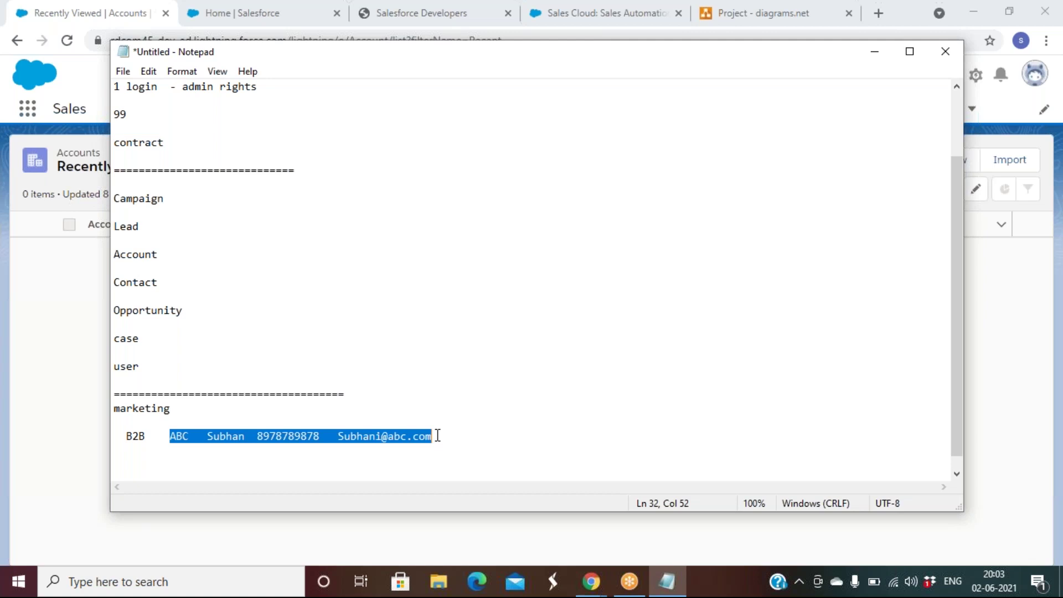
{"action": "left_click", "coordinate": [175, 228]}
{"action": "key", "text": "ctrl+v"}
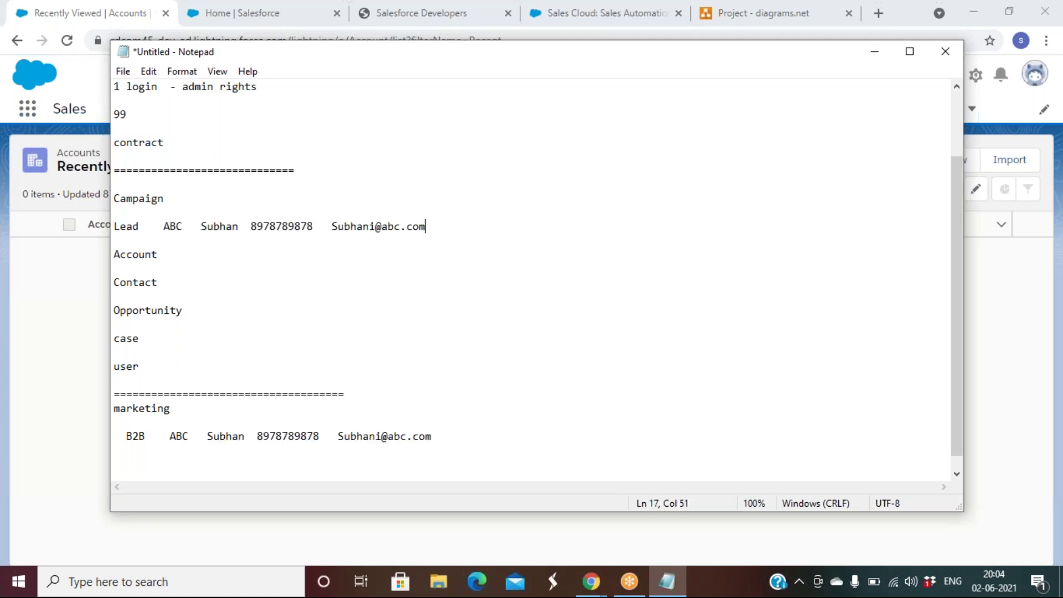
Step: Copy the company name ABC from the Lead line and paste it after Account
{"action": "left_click", "coordinate": [178, 257]}
{"action": "left_click_drag", "start_coordinate": [163, 226], "coordinate": [189, 226]}
{"action": "key", "text": "ctrl+c"}
{"action": "left_click", "coordinate": [174, 254]}
{"action": "key", "text": "ctrl+v"}
Step: Copy the contact's name, phone and e-mail from the Lead line and paste them after Contact
{"action": "left_click", "coordinate": [206, 230]}
{"action": "left_click_drag", "start_coordinate": [206, 229], "coordinate": [443, 228]}
{"action": "key", "text": "ctrl+c"}
{"action": "left_click", "coordinate": [254, 244]}
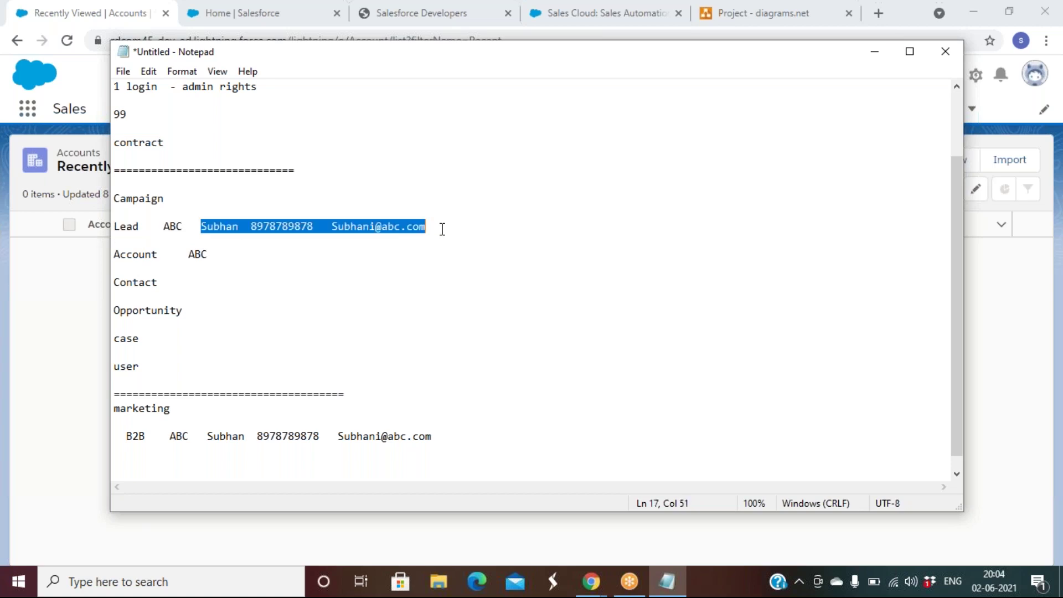
{"action": "left_click", "coordinate": [206, 280]}
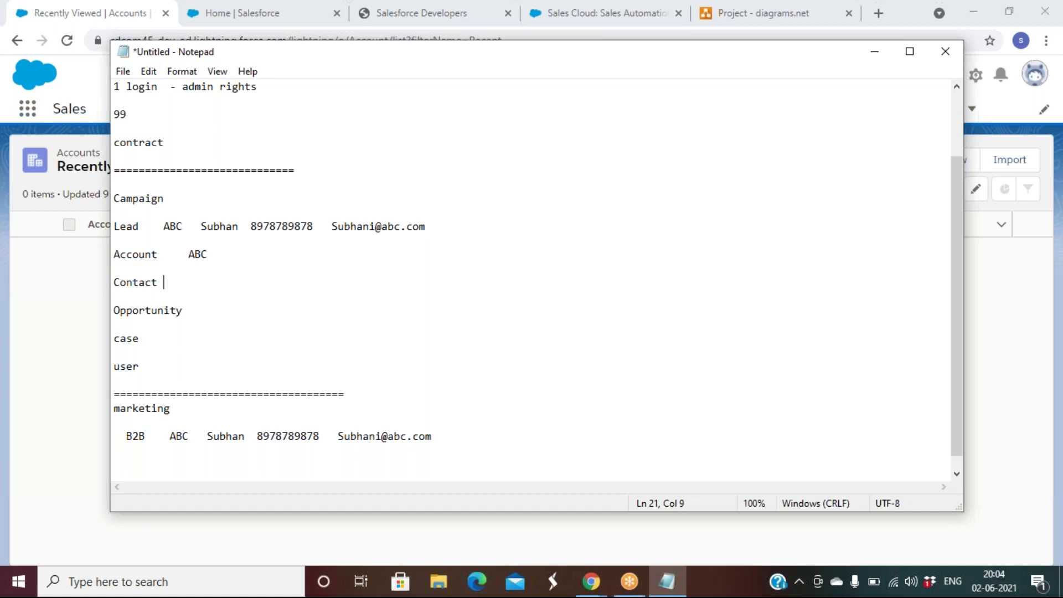
{"action": "key", "text": "ctrl+v"}
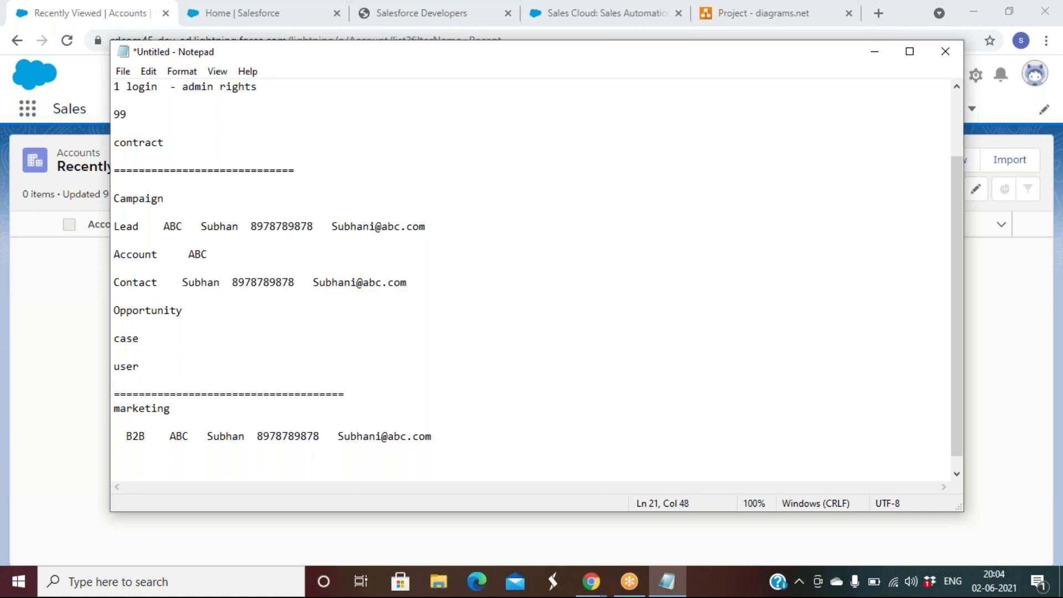
{"action": "left_click", "coordinate": [186, 310]}
Step: Copy the full ABC record from the Lead line and paste it after Opportunity
{"action": "left_click_drag", "start_coordinate": [164, 226], "coordinate": [425, 227]}
{"action": "key", "text": "ctrl+c"}
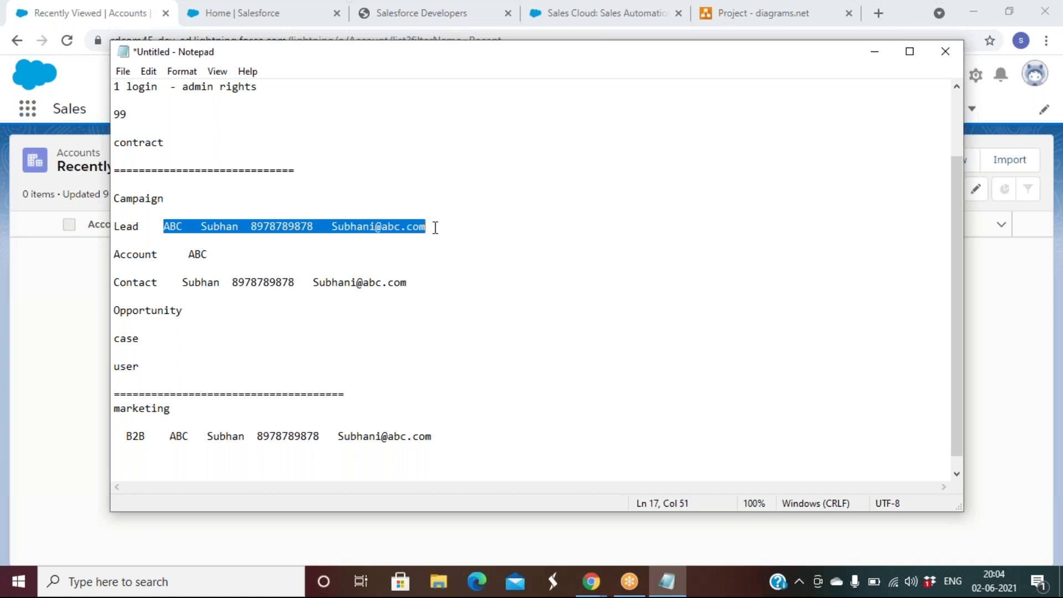
{"action": "left_click", "coordinate": [247, 314]}
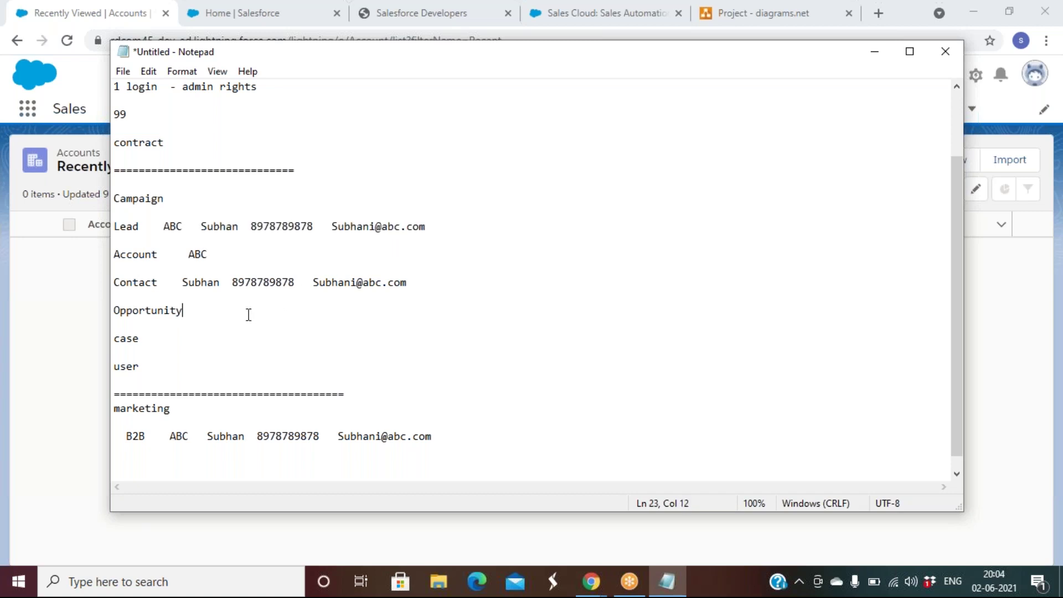
{"action": "key", "text": "ctrl+v"}
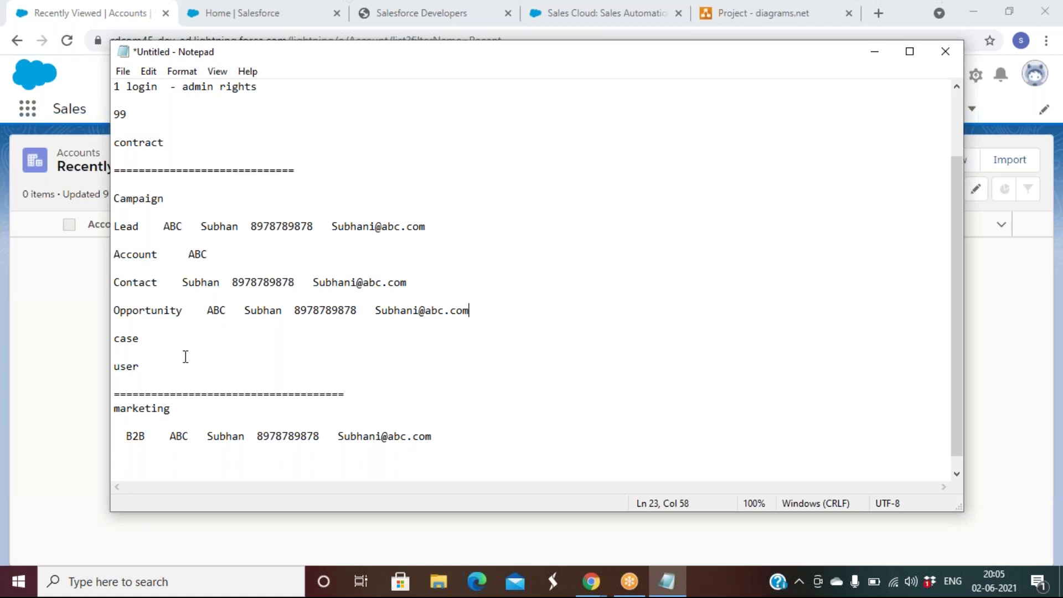
{"action": "left_click", "coordinate": [187, 338]}
Step: Open the Employee Non Sales workbook in Excel from File Explorer's recent files
{"action": "left_click", "coordinate": [439, 584]}
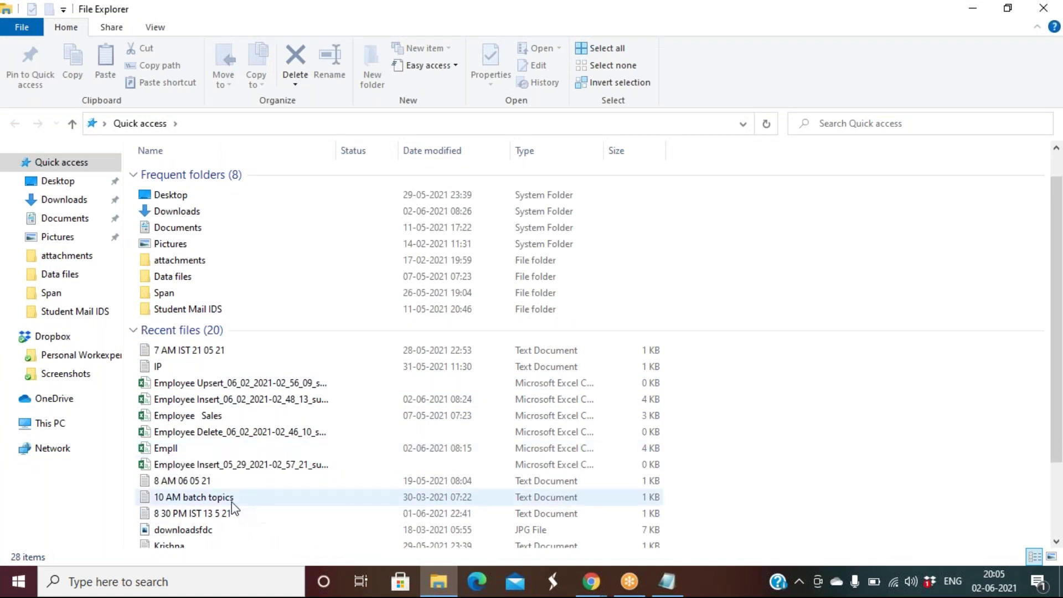
{"action": "scroll", "coordinate": [231, 503], "scroll_direction": "down", "scroll_amount": 2}
{"action": "left_click", "coordinate": [212, 504]}
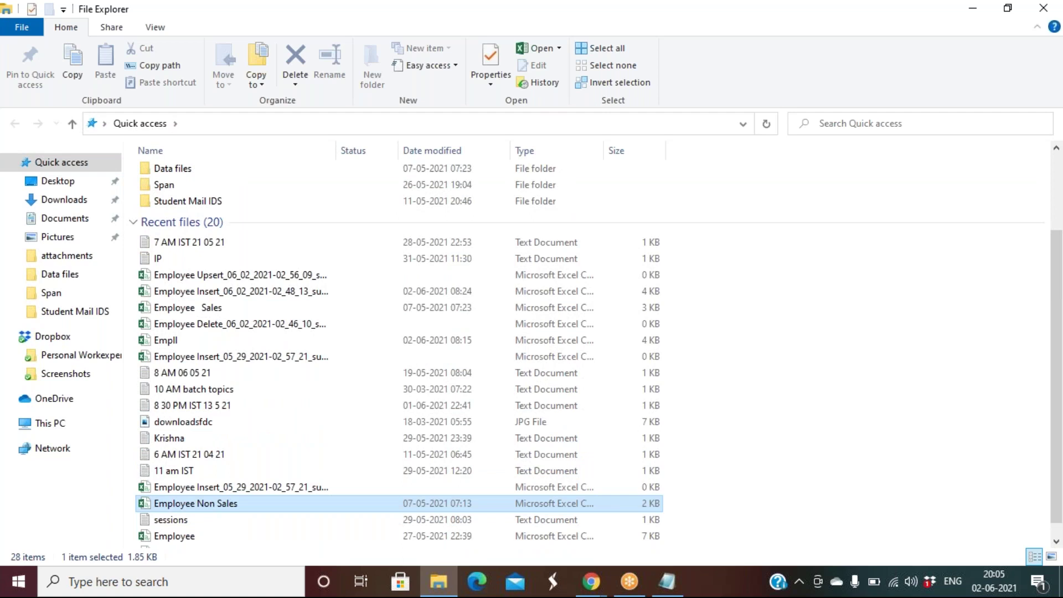
{"action": "key", "text": "Return"}
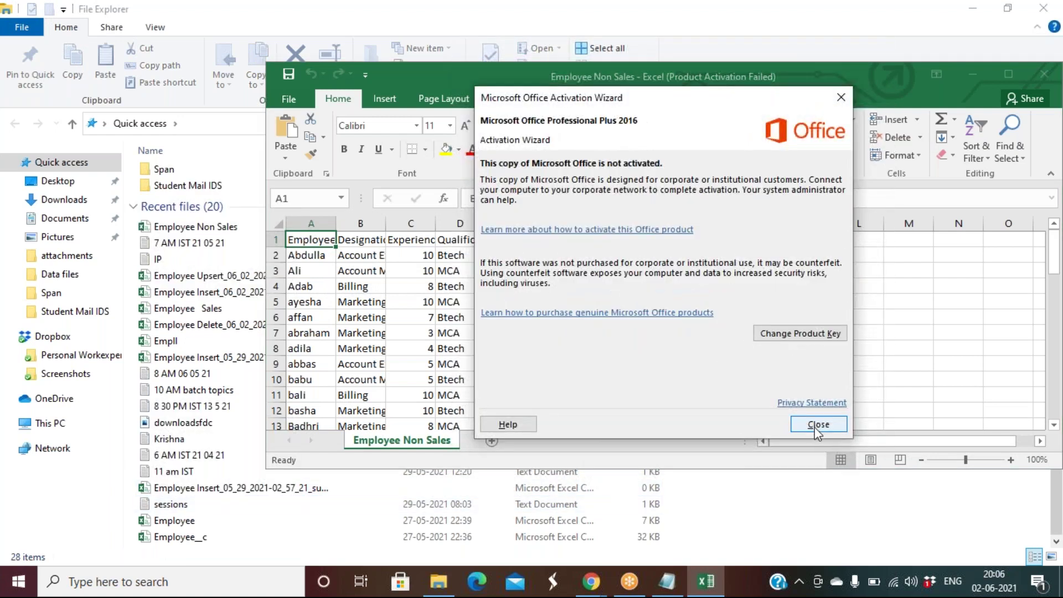
Step: Dismiss the activation notice, maximize Excel, and autofit columns A and B
{"action": "left_click", "coordinate": [819, 424]}
{"action": "double_click", "coordinate": [455, 78]}
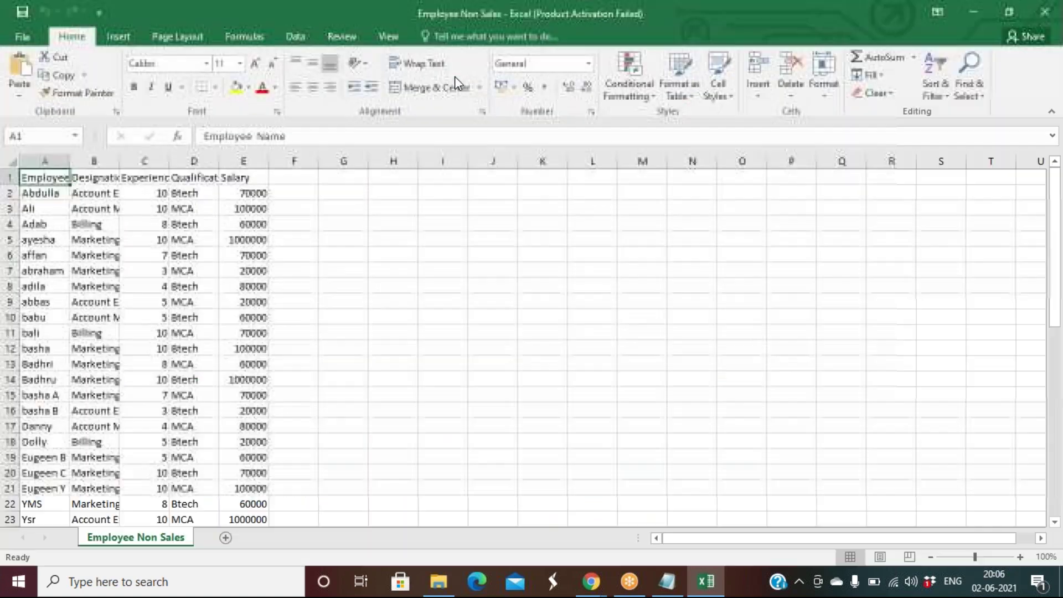
{"action": "left_click", "coordinate": [71, 163]}
{"action": "double_click", "coordinate": [71, 163]}
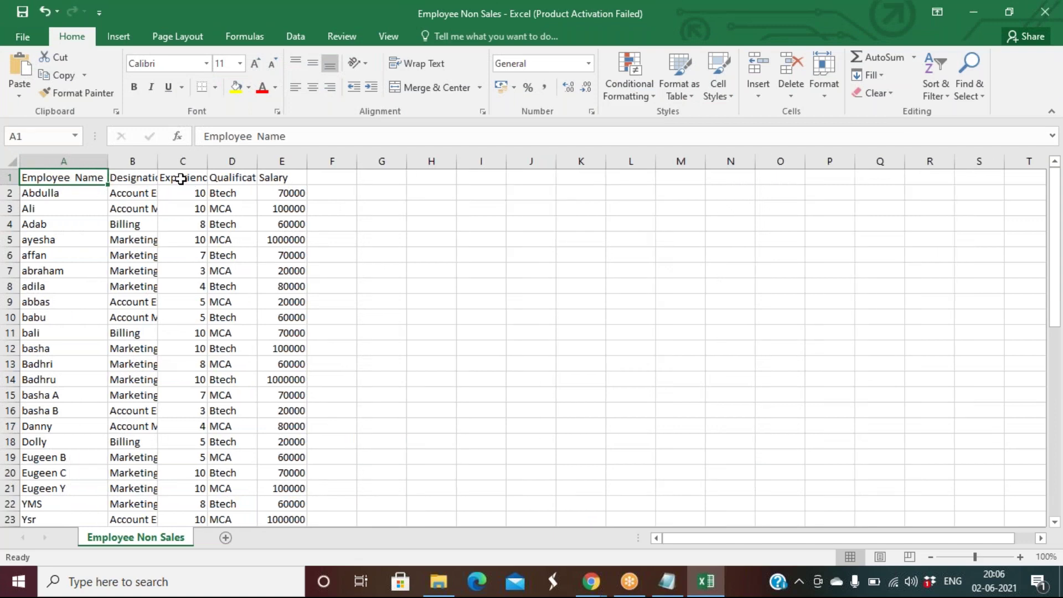
{"action": "double_click", "coordinate": [158, 163]}
Step: Make the header row A1:E1 red
{"action": "left_click_drag", "start_coordinate": [71, 177], "coordinate": [361, 162]}
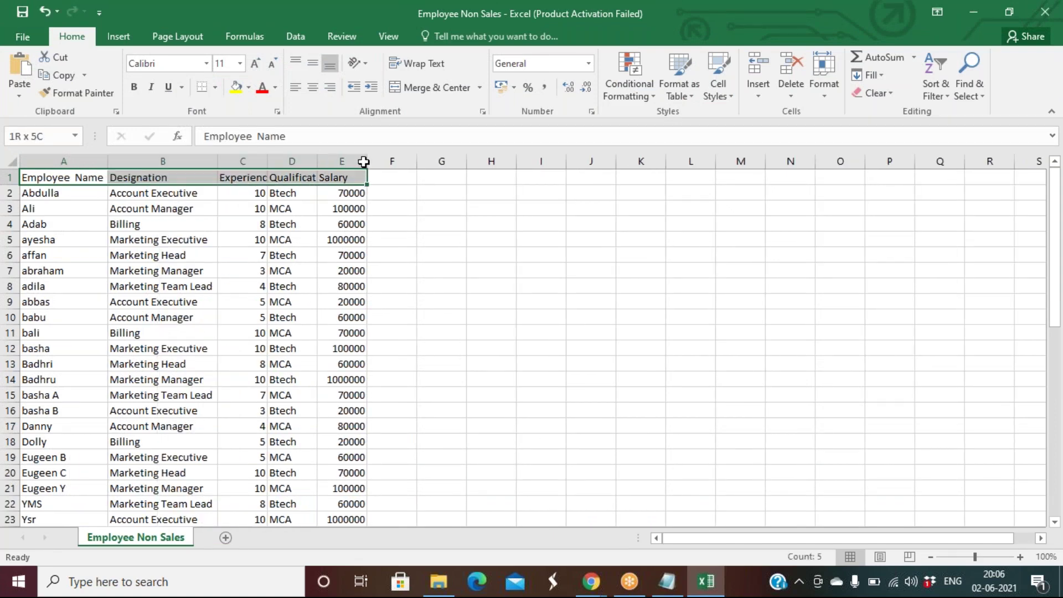
{"action": "left_click", "coordinate": [265, 92]}
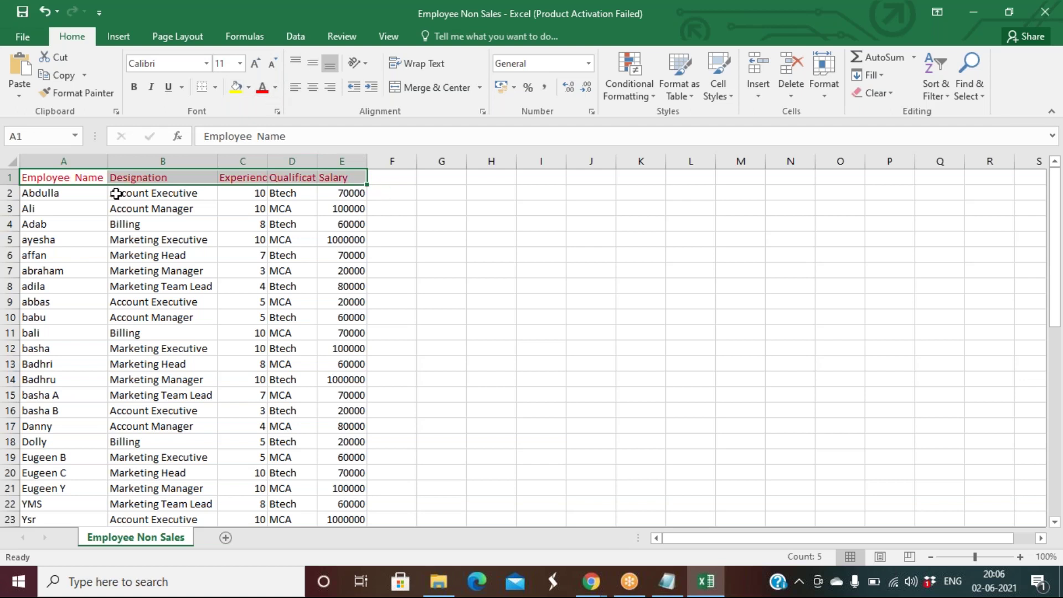
{"action": "left_click", "coordinate": [59, 205]}
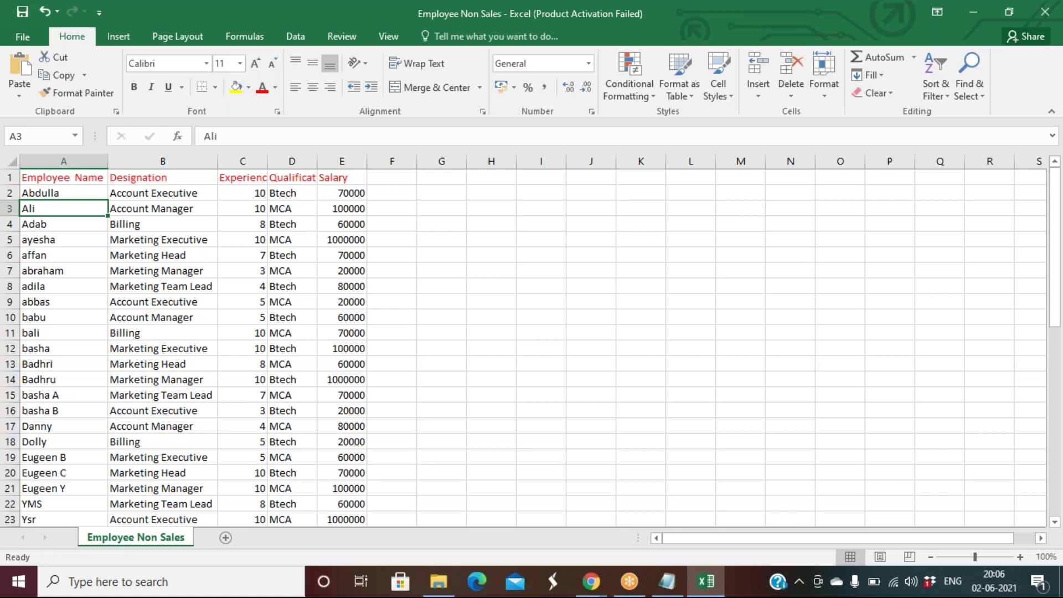
Step: Inspect the Employee Name header and rows A1:E2, then switch back to Notepad
{"action": "left_click", "coordinate": [62, 176]}
{"action": "double_click", "coordinate": [63, 176]}
{"action": "left_click_drag", "start_coordinate": [63, 177], "coordinate": [198, 177]}
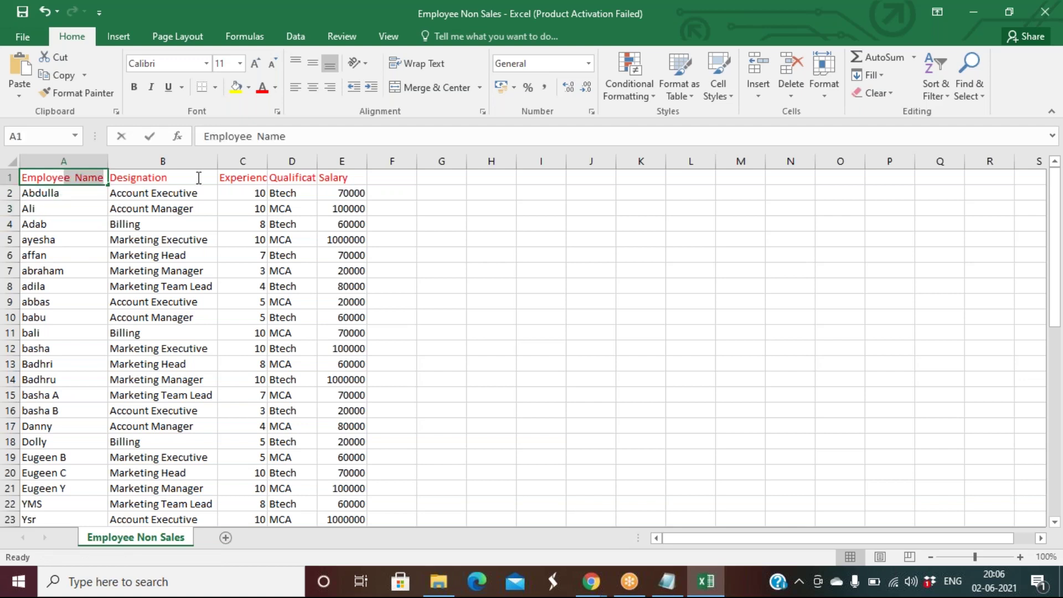
{"action": "left_click", "coordinate": [59, 205]}
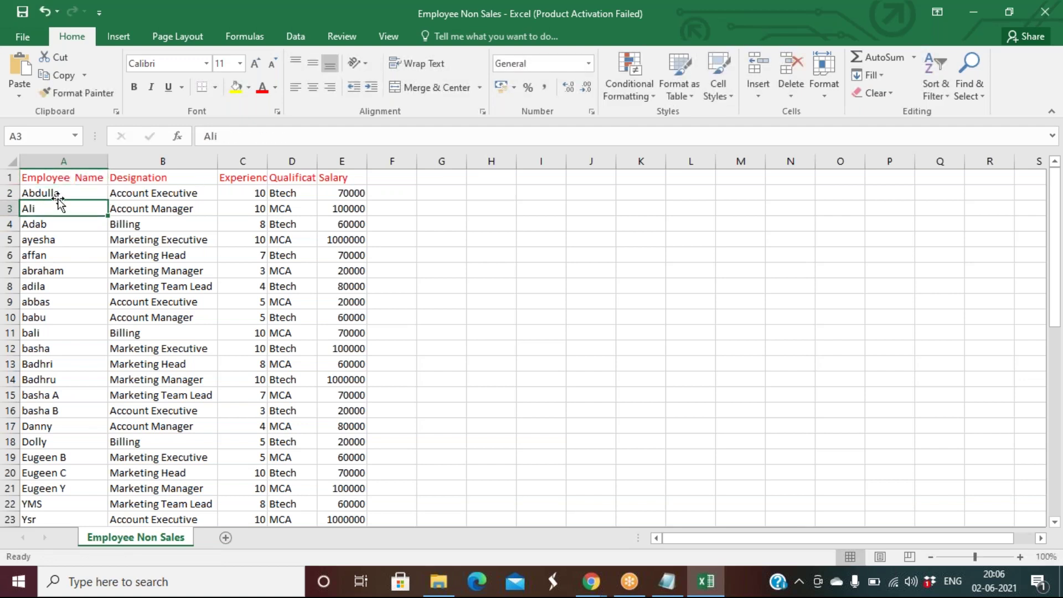
{"action": "left_click", "coordinate": [64, 162]}
{"action": "left_click_drag", "start_coordinate": [60, 183], "coordinate": [351, 192]}
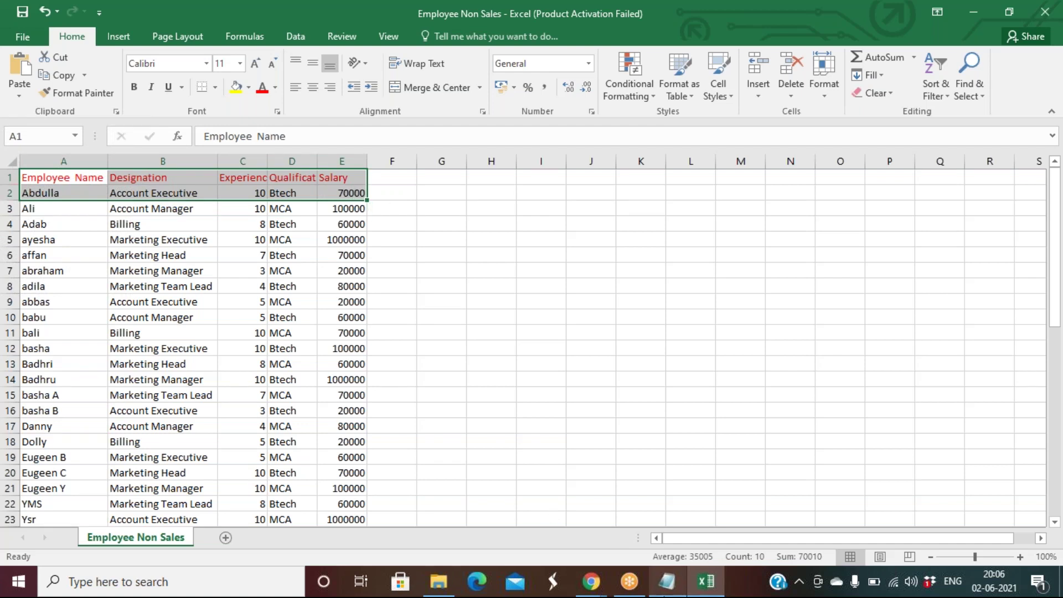
{"action": "mouse_move", "coordinate": [667, 582]}
{"action": "left_click", "coordinate": [659, 540]}
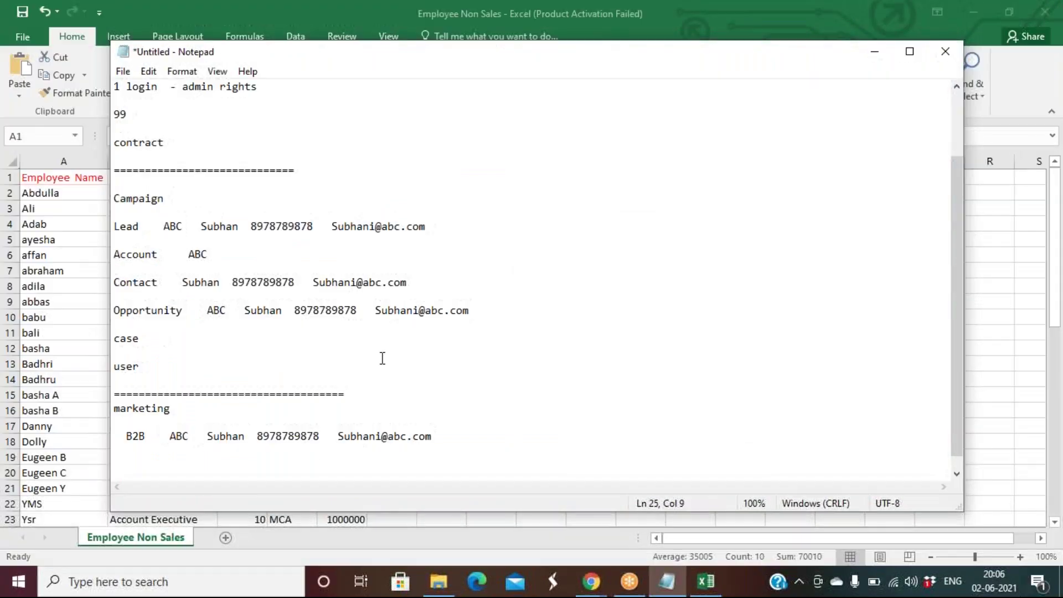
Step: Type 'Table Object' below the B2B record and underline it with a row of '=' signs
{"action": "left_click", "coordinate": [471, 430]}
{"action": "key", "text": "Return"}
{"action": "key", "text": "Return"}
{"action": "type", "text": "Table "}
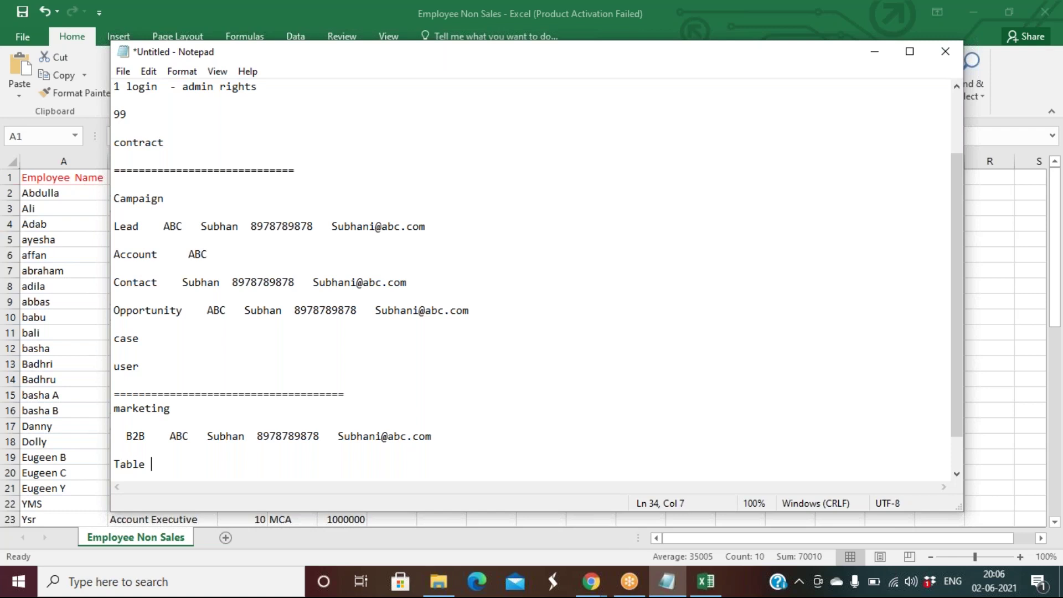
{"action": "type", "text": "Object"}
{"action": "left_click", "coordinate": [756, 22]}
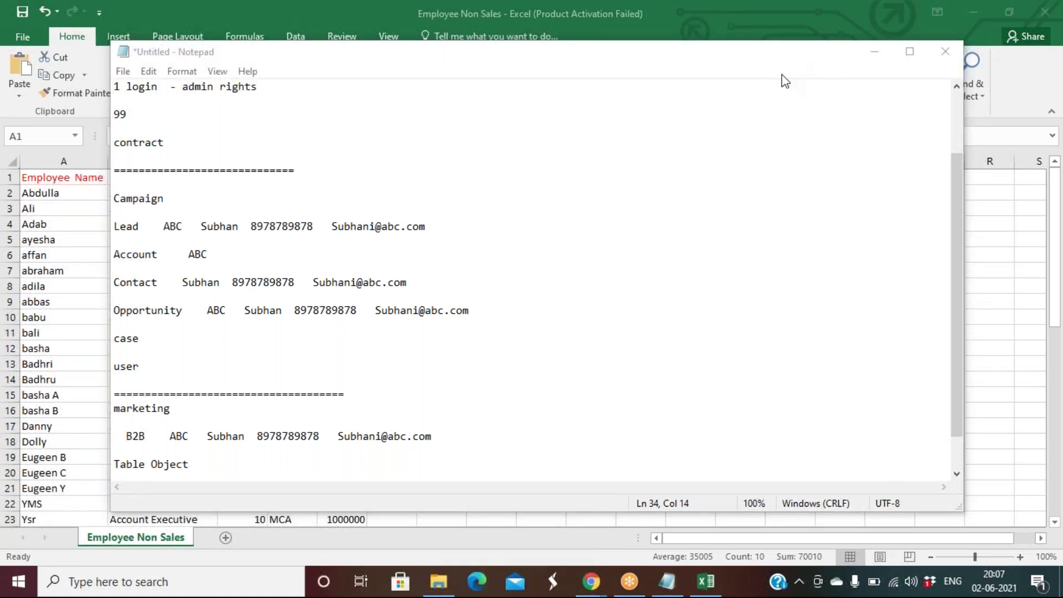
{"action": "left_click", "coordinate": [238, 472]}
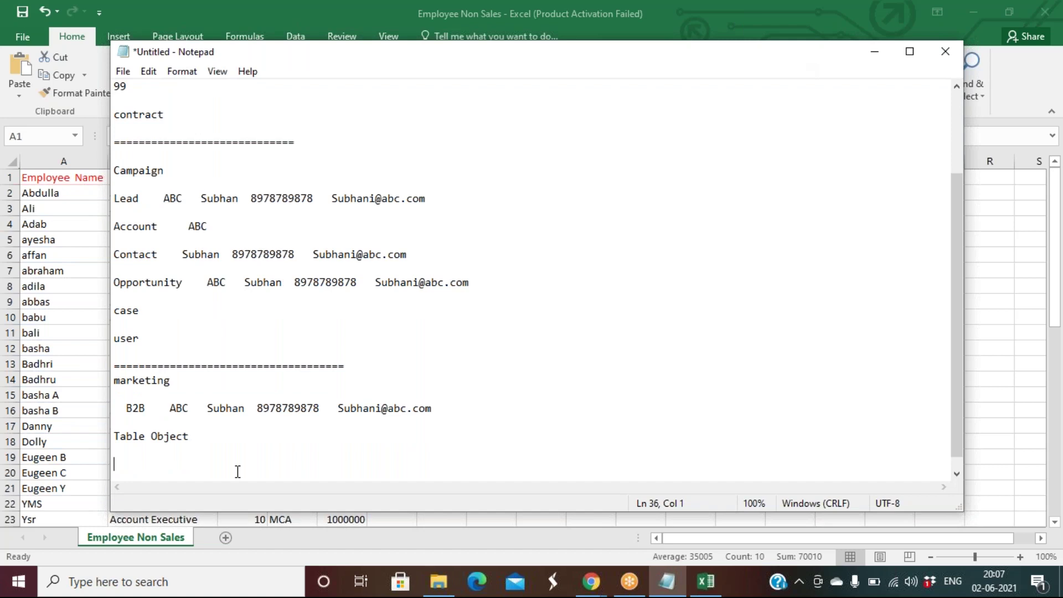
{"action": "key", "text": "BackSpace"}
{"action": "type", "text": "================================================"}
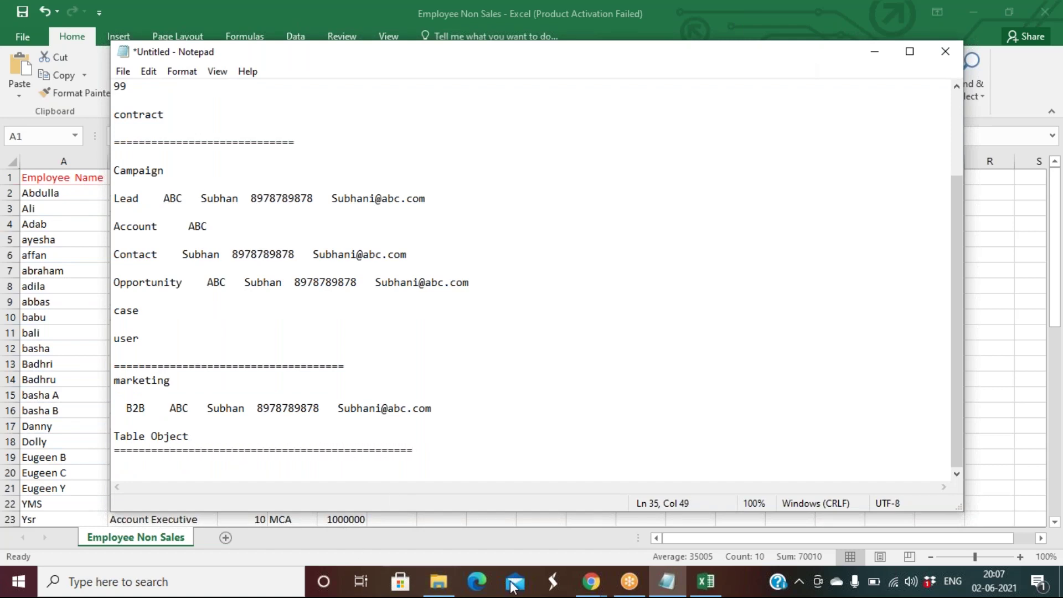
{"action": "mouse_move", "coordinate": [591, 582]}
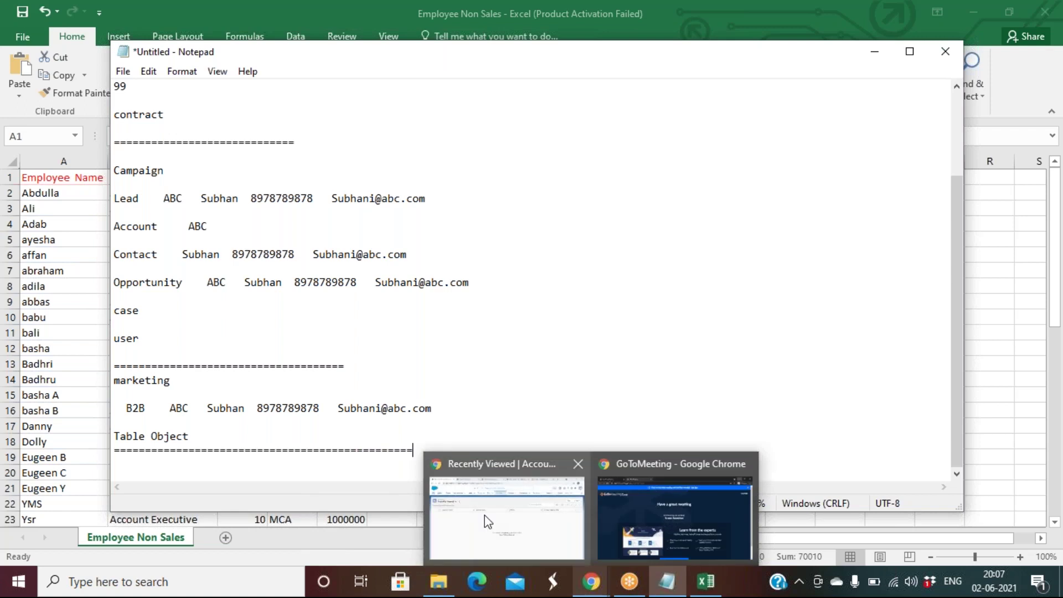
{"action": "left_click", "coordinate": [485, 516]}
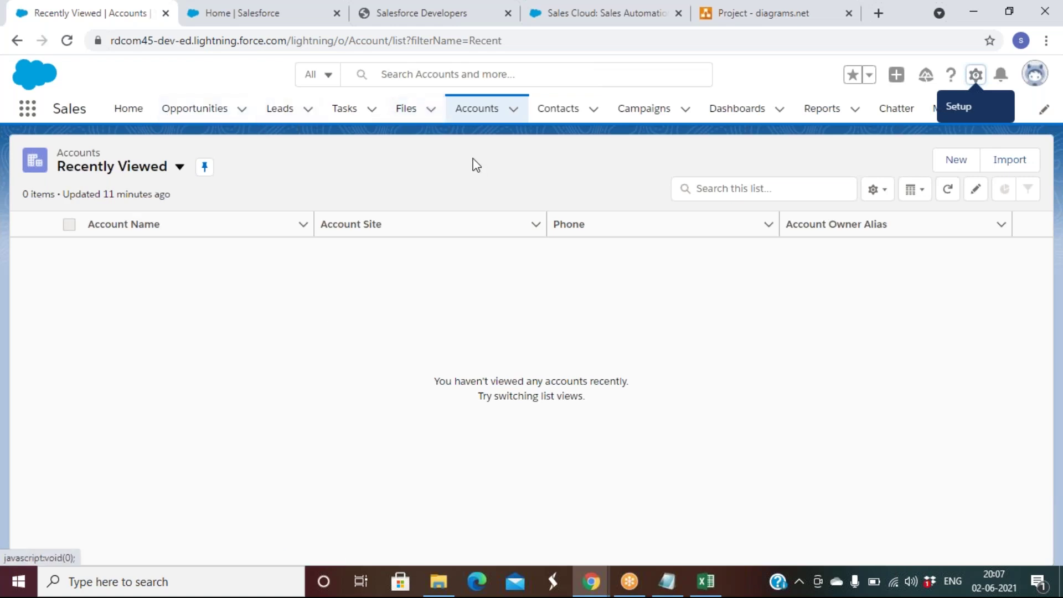
{"action": "left_click", "coordinate": [666, 581]}
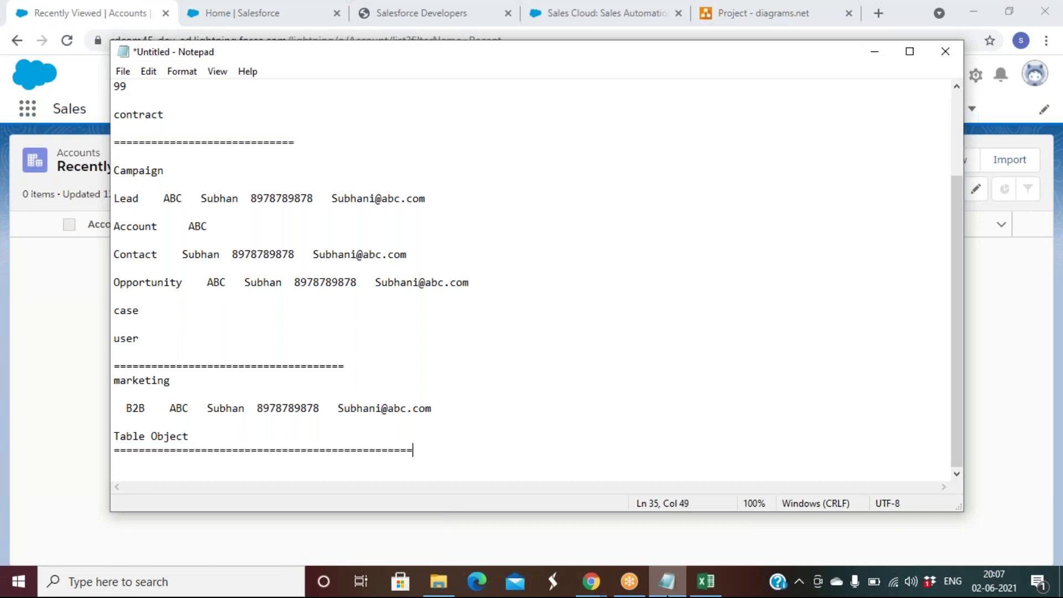
Step: Review the Campaign to Opportunity notes, then minimise Notepad to reveal the Salesforce Accounts list
{"action": "left_click_drag", "start_coordinate": [118, 174], "coordinate": [175, 296]}
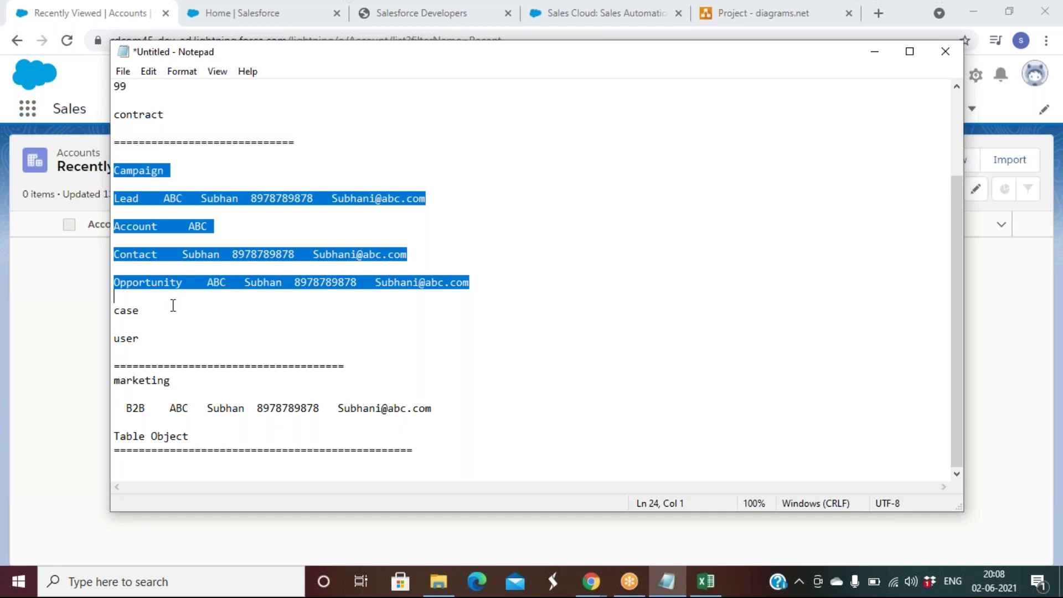
{"action": "left_click", "coordinate": [161, 326]}
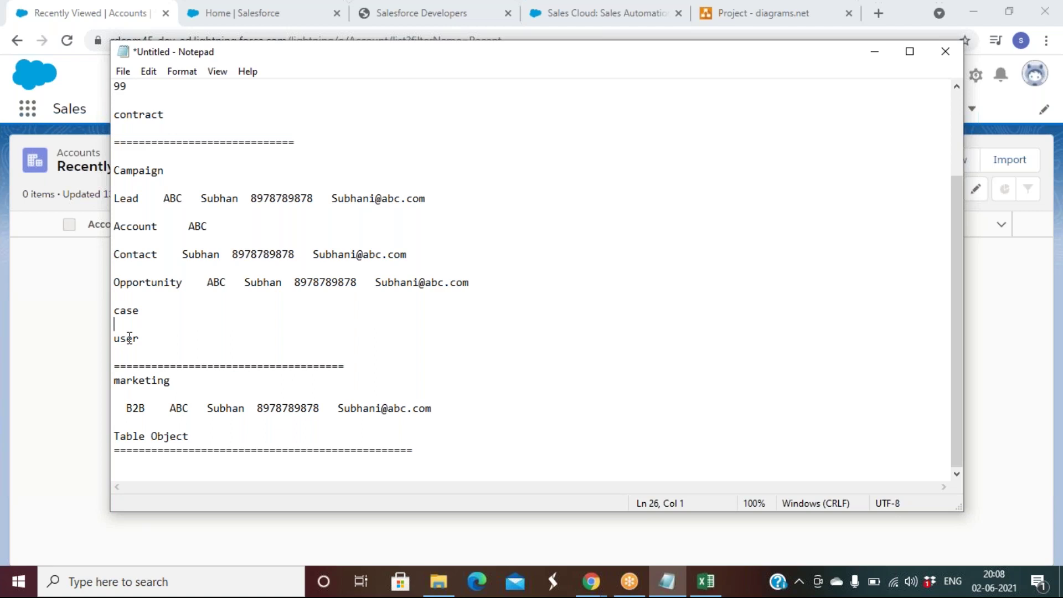
{"action": "left_click", "coordinate": [171, 344]}
{"action": "left_click", "coordinate": [874, 56]}
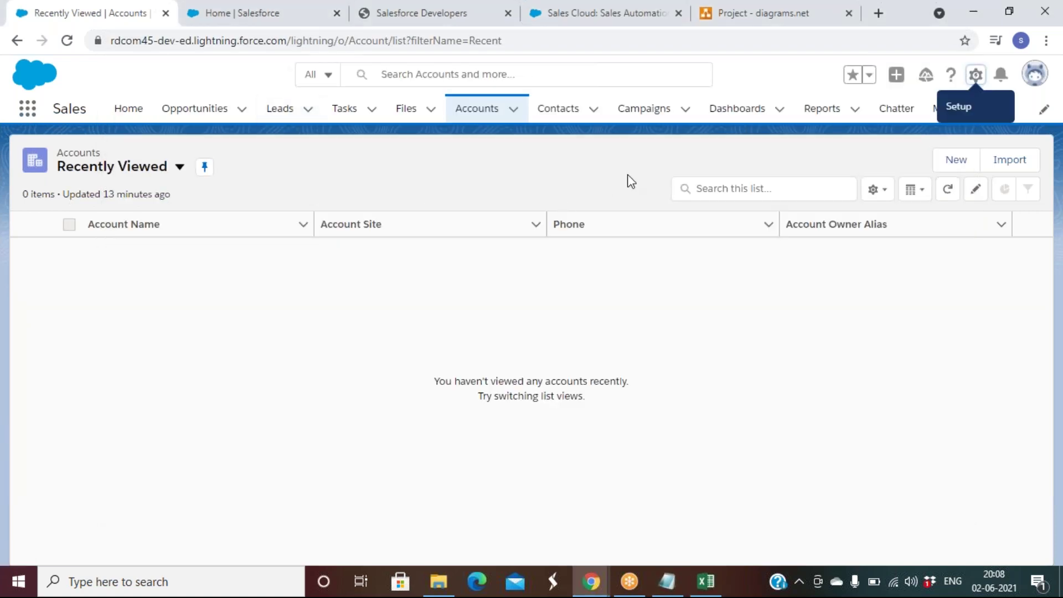
Step: Find Company Information through Setup Quick Find with 'company' and edit the organization profile
{"action": "left_click", "coordinate": [210, 16]}
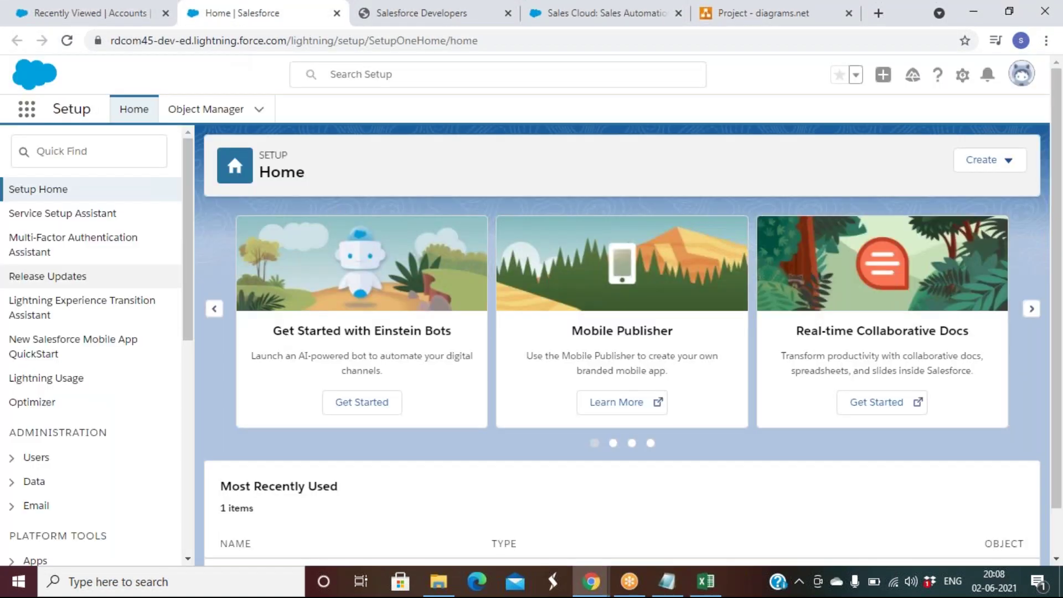
{"action": "left_click", "coordinate": [101, 154]}
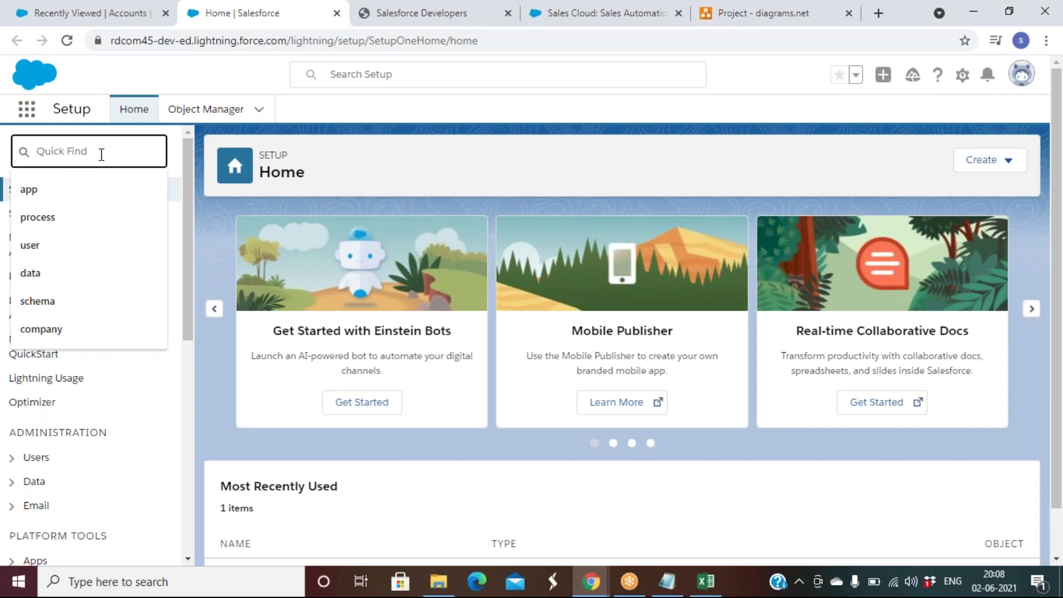
{"action": "type", "text": "com"}
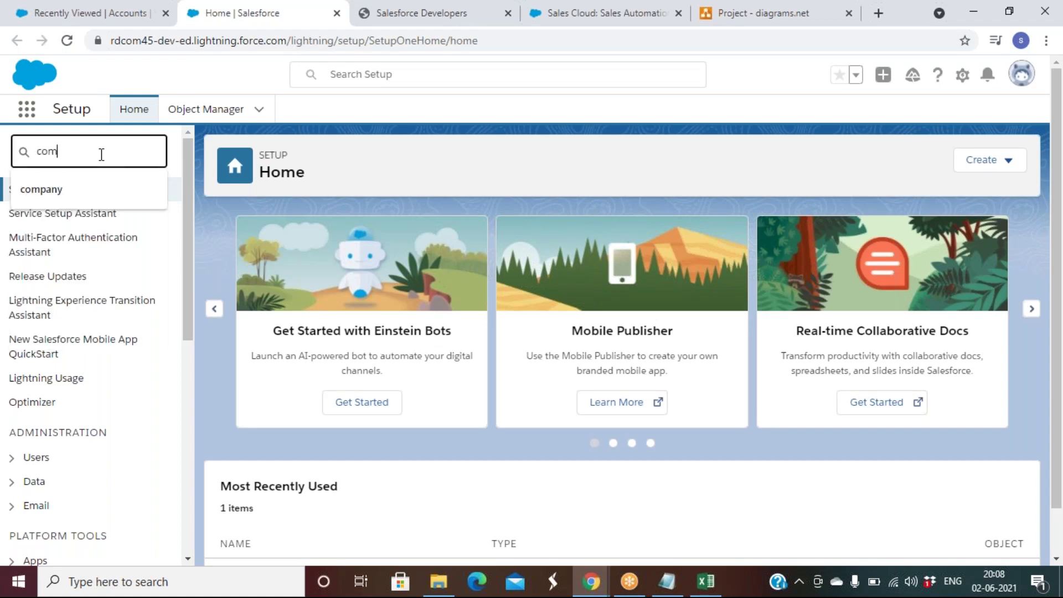
{"action": "type", "text": "pany"}
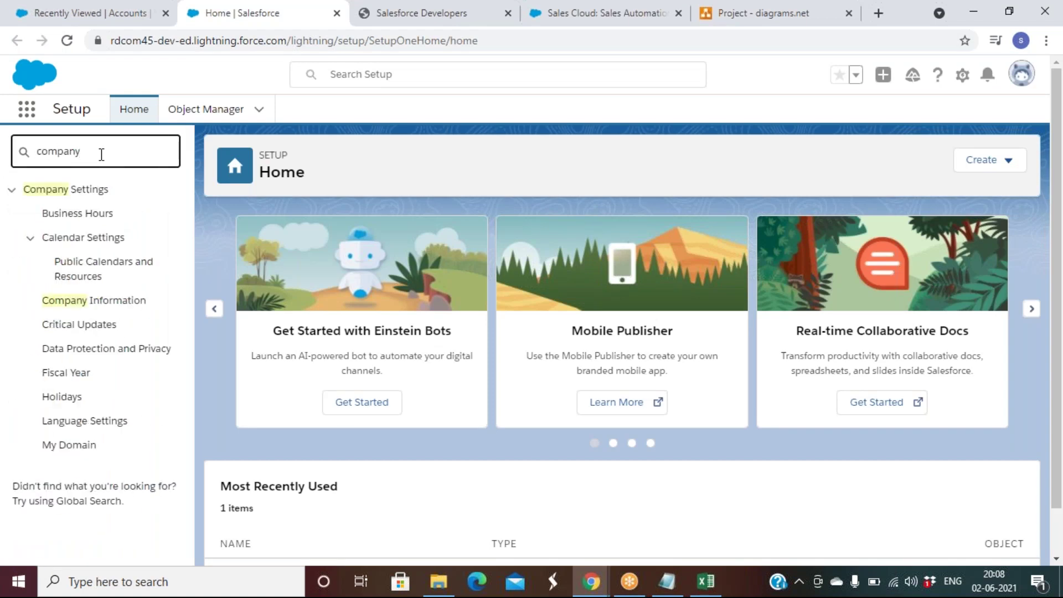
{"action": "left_click", "coordinate": [100, 304]}
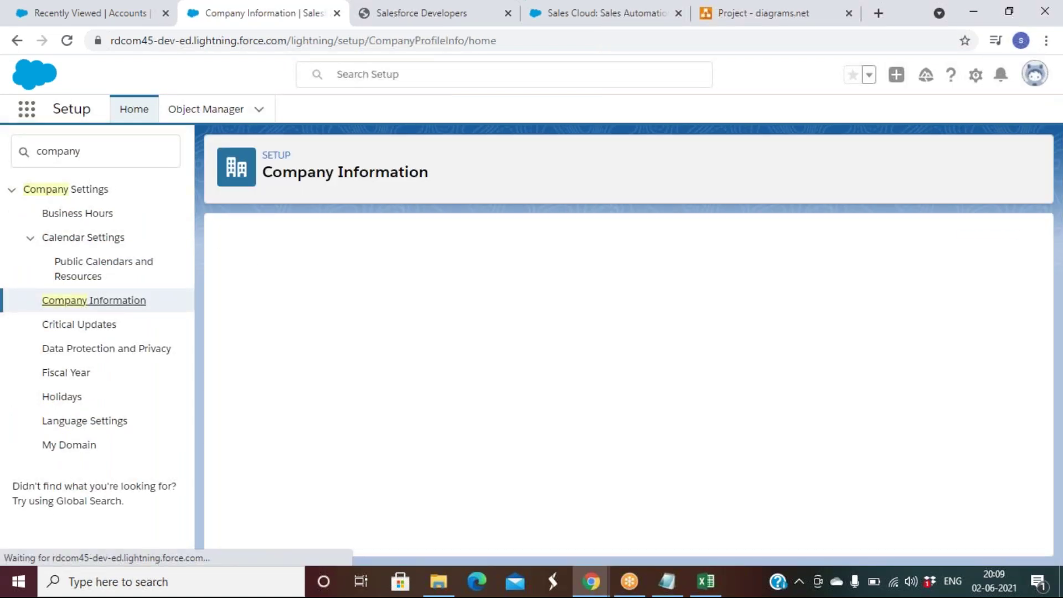
{"action": "left_click", "coordinate": [480, 324]}
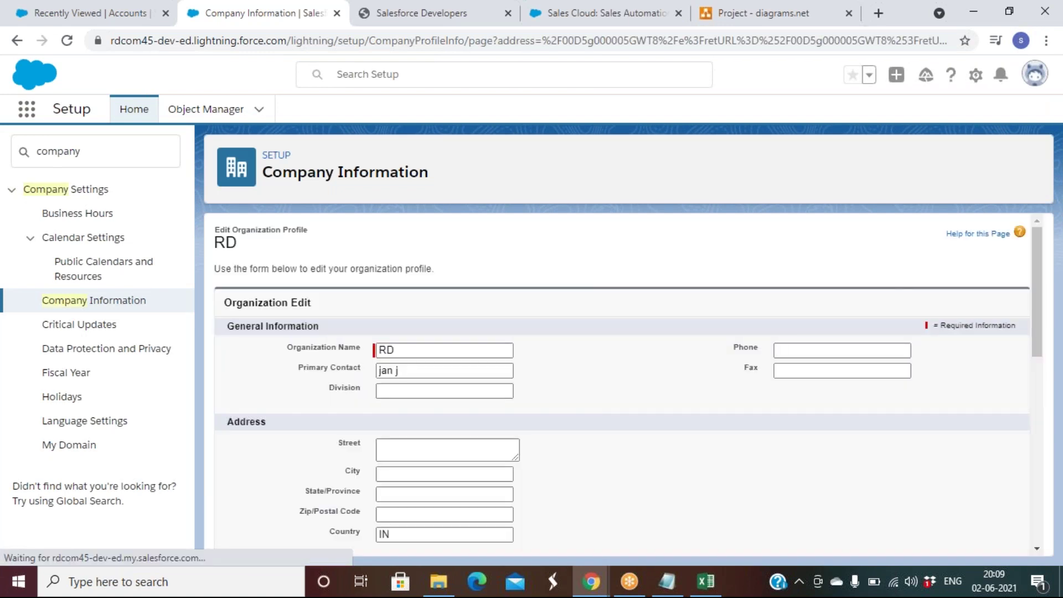
Step: Review the locale, English language and Los_Angeles time zone lists without changing them
{"action": "scroll", "coordinate": [635, 380], "scroll_direction": "down", "scroll_amount": 3}
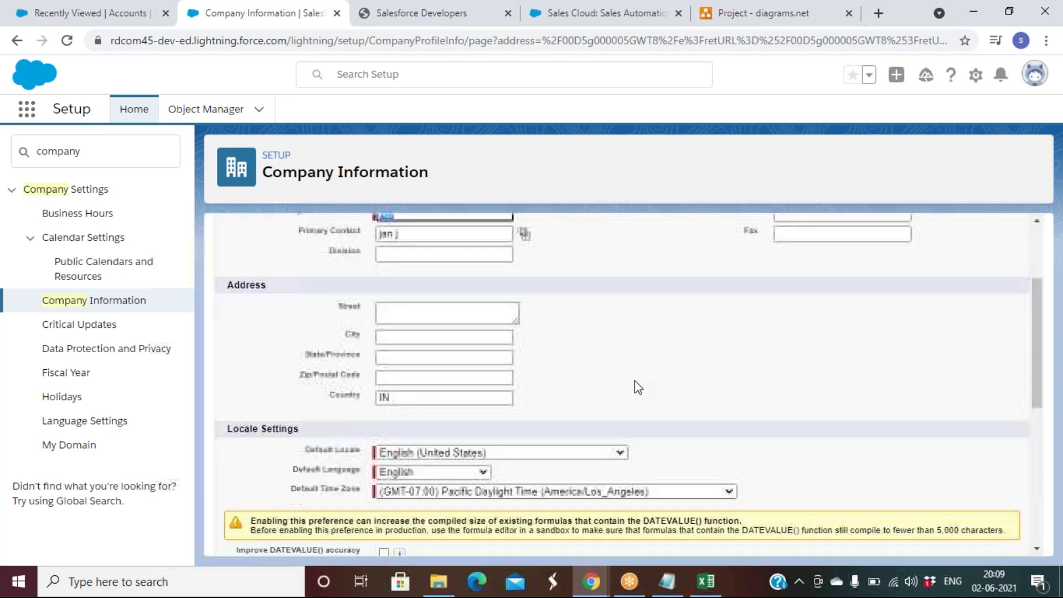
{"action": "scroll", "coordinate": [635, 381], "scroll_direction": "up", "scroll_amount": 1}
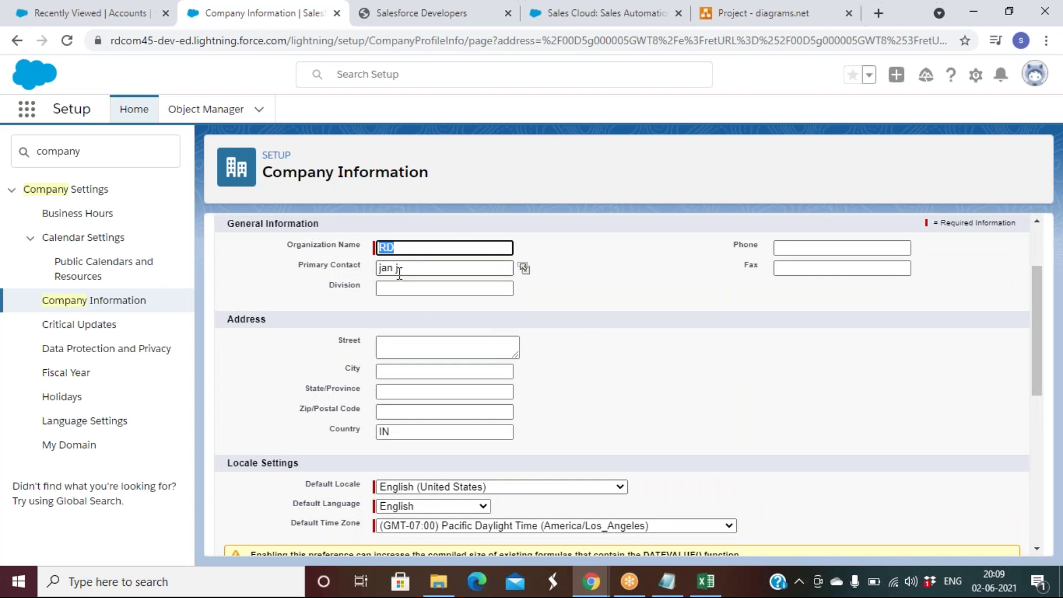
{"action": "scroll", "coordinate": [679, 396], "scroll_direction": "down", "scroll_amount": 5}
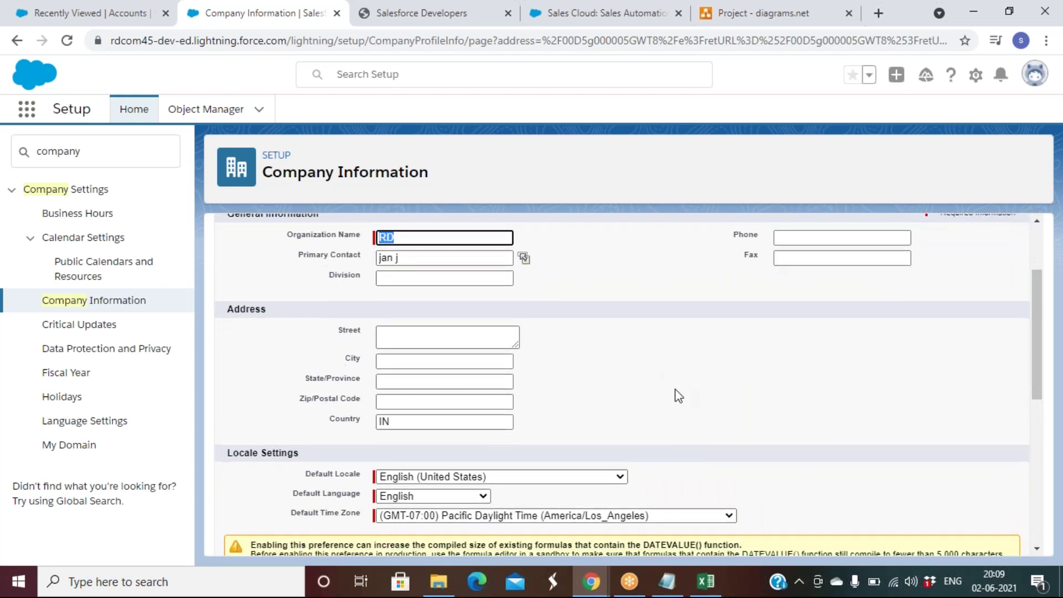
{"action": "scroll", "coordinate": [679, 396], "scroll_direction": "up", "scroll_amount": 1}
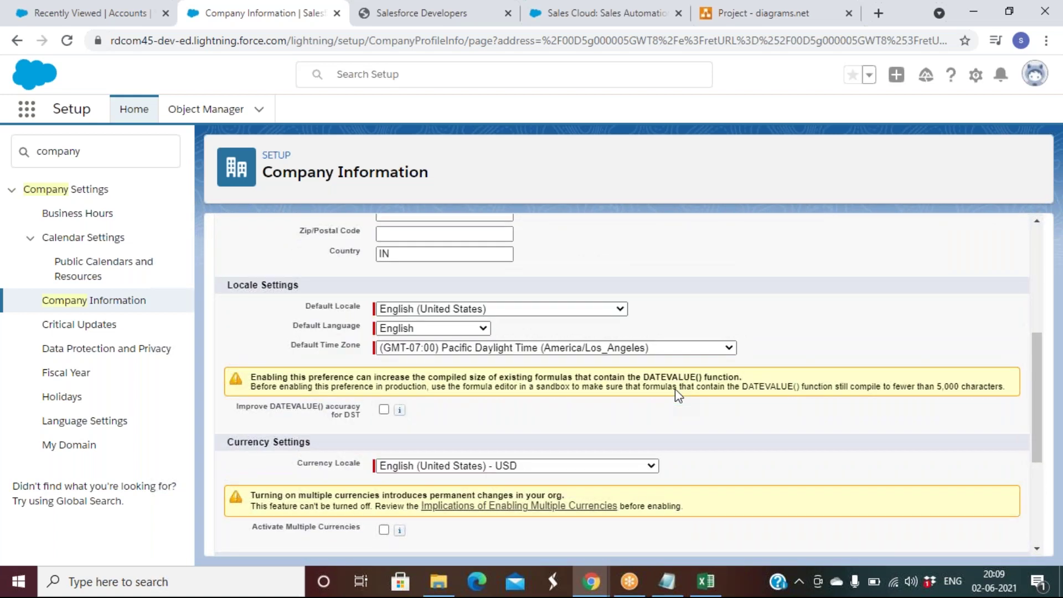
{"action": "left_click", "coordinate": [483, 314]}
{"action": "scroll", "coordinate": [487, 293], "scroll_direction": "down", "scroll_amount": 1}
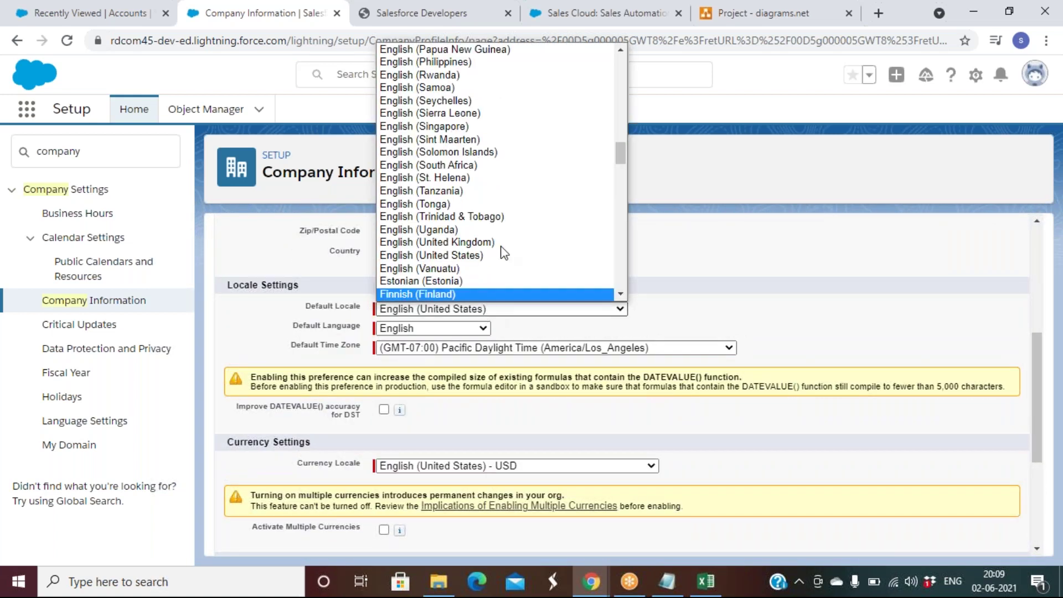
{"action": "left_click", "coordinate": [809, 296]}
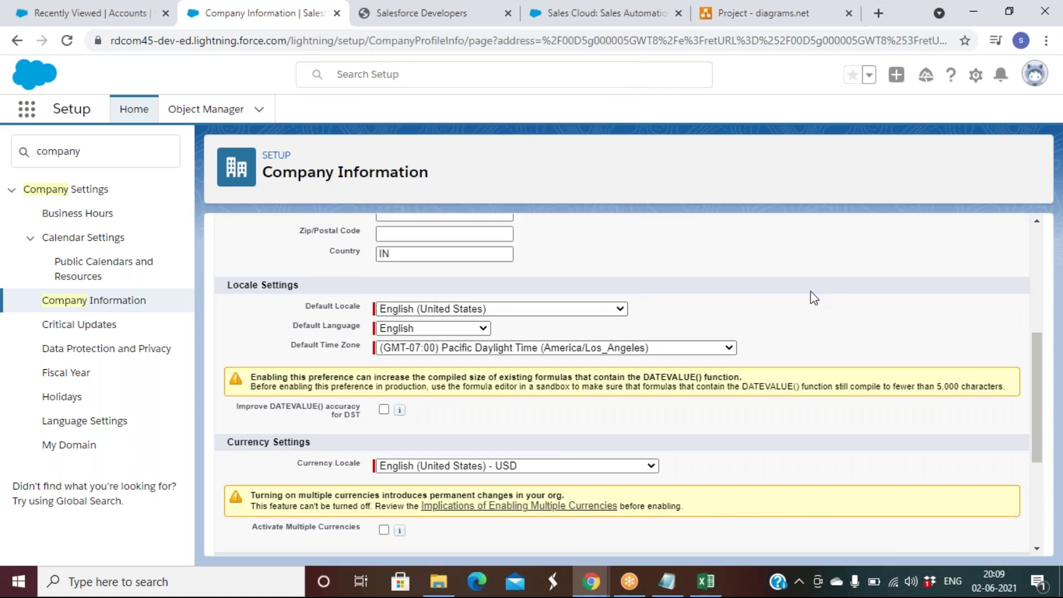
{"action": "left_click", "coordinate": [436, 332]}
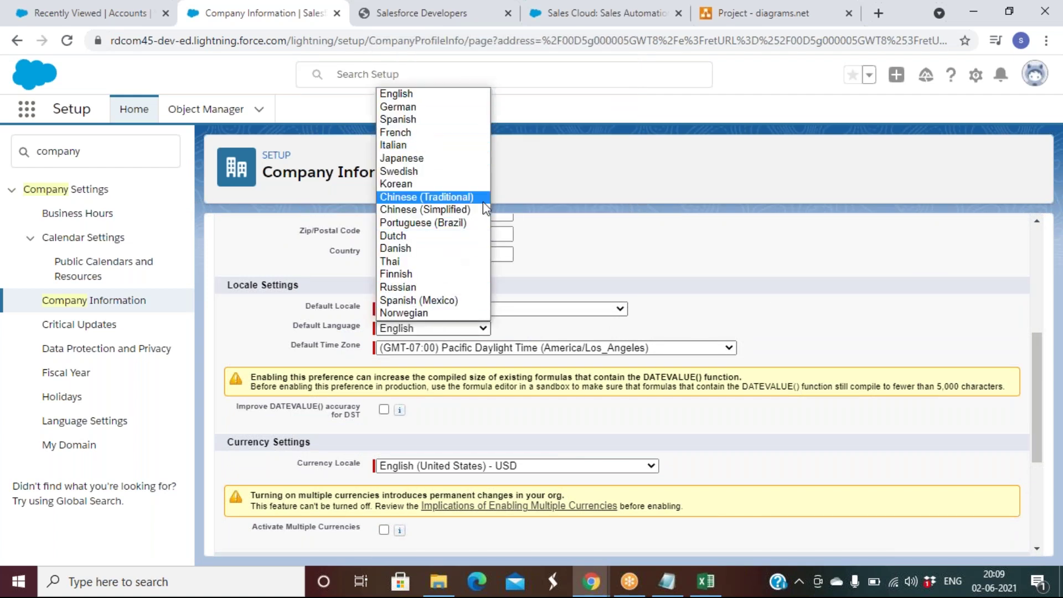
{"action": "left_click", "coordinate": [780, 254]}
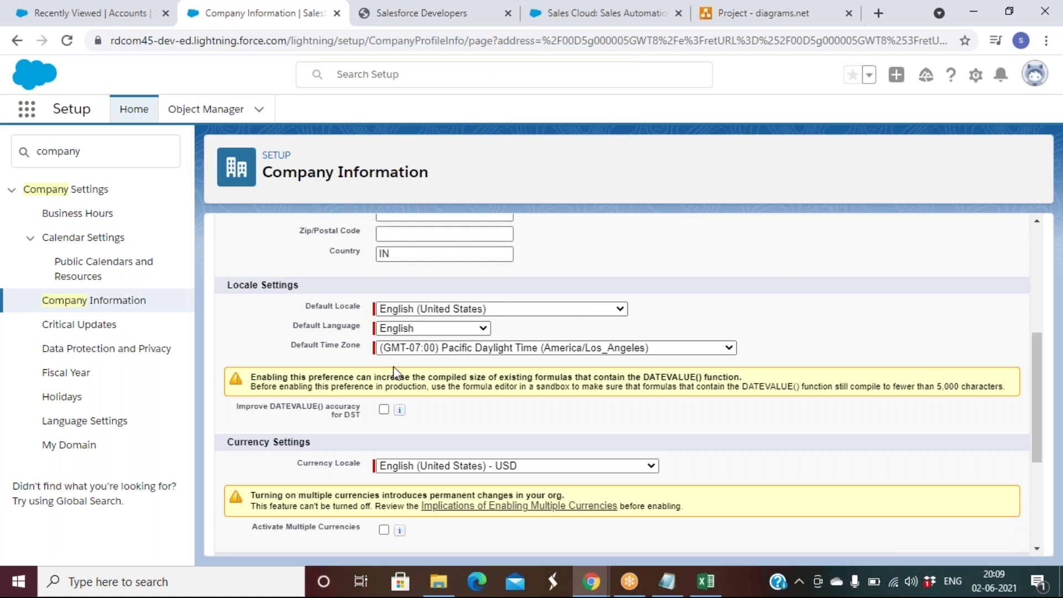
{"action": "left_click", "coordinate": [446, 355]}
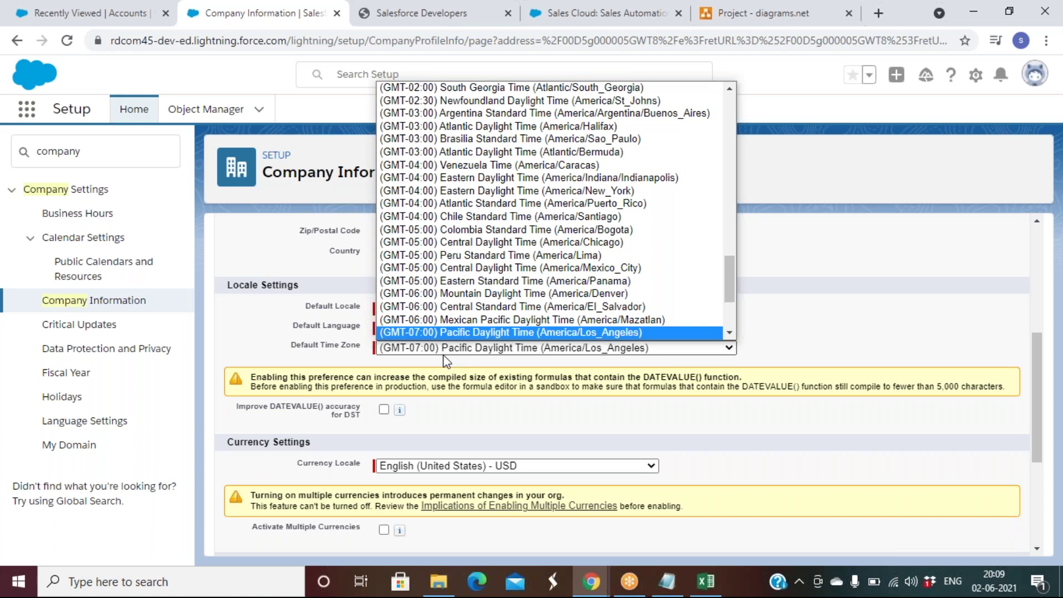
{"action": "key", "text": "Down"}
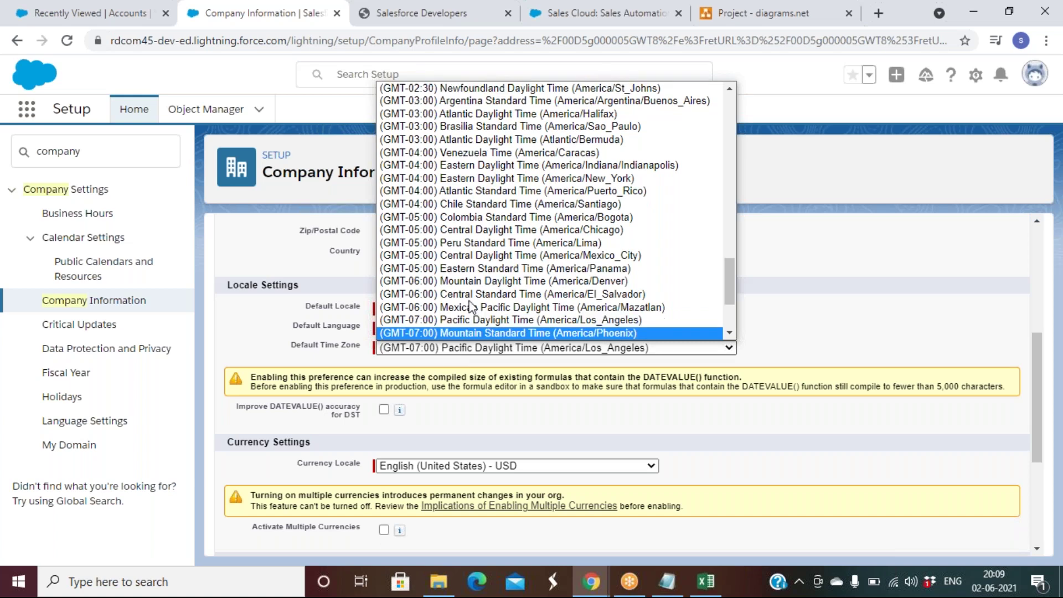
{"action": "scroll", "coordinate": [563, 224], "scroll_direction": "up", "scroll_amount": 8}
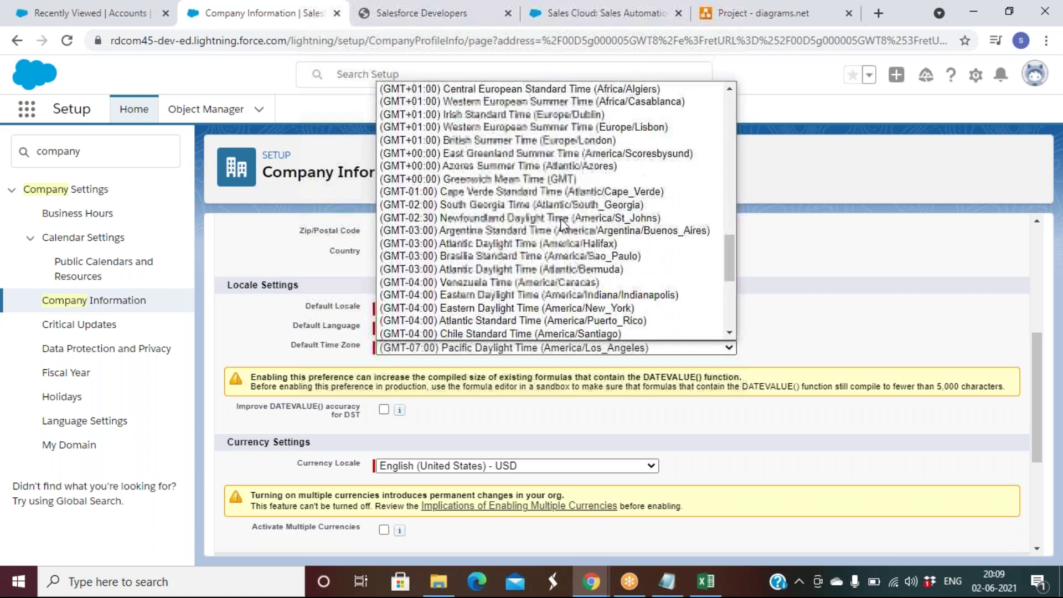
{"action": "scroll", "coordinate": [562, 224], "scroll_direction": "down", "scroll_amount": 9}
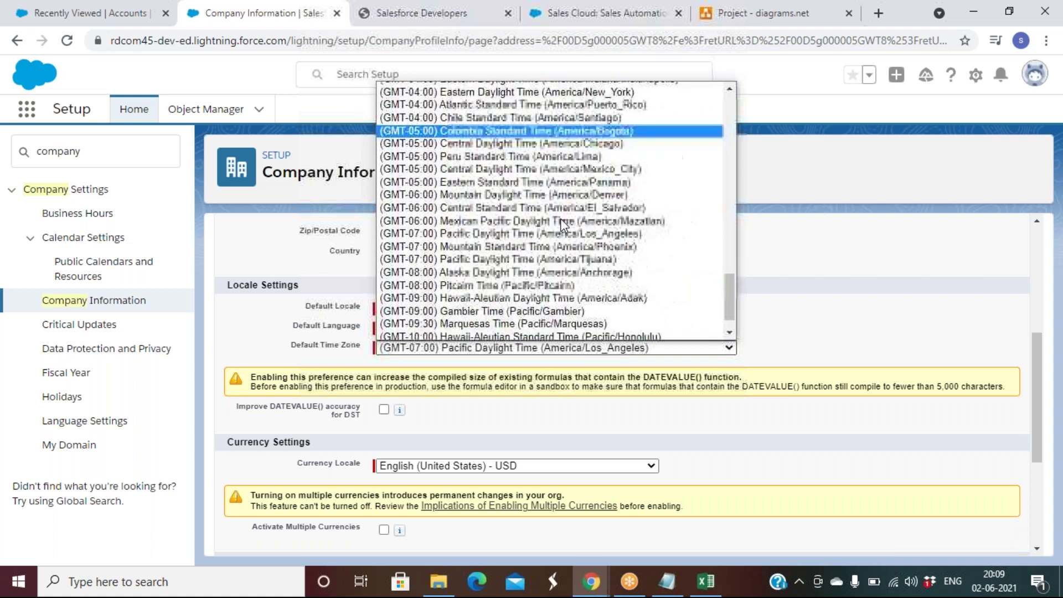
{"action": "left_click", "coordinate": [892, 303]}
{"action": "scroll", "coordinate": [892, 303], "scroll_direction": "down", "scroll_amount": 3}
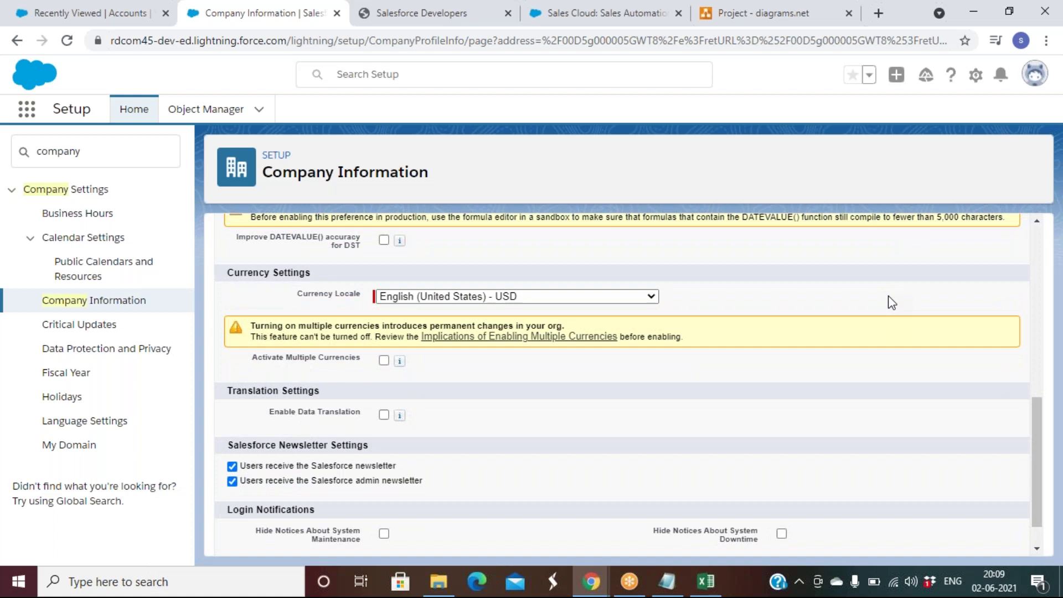
{"action": "left_click", "coordinate": [44, 11]}
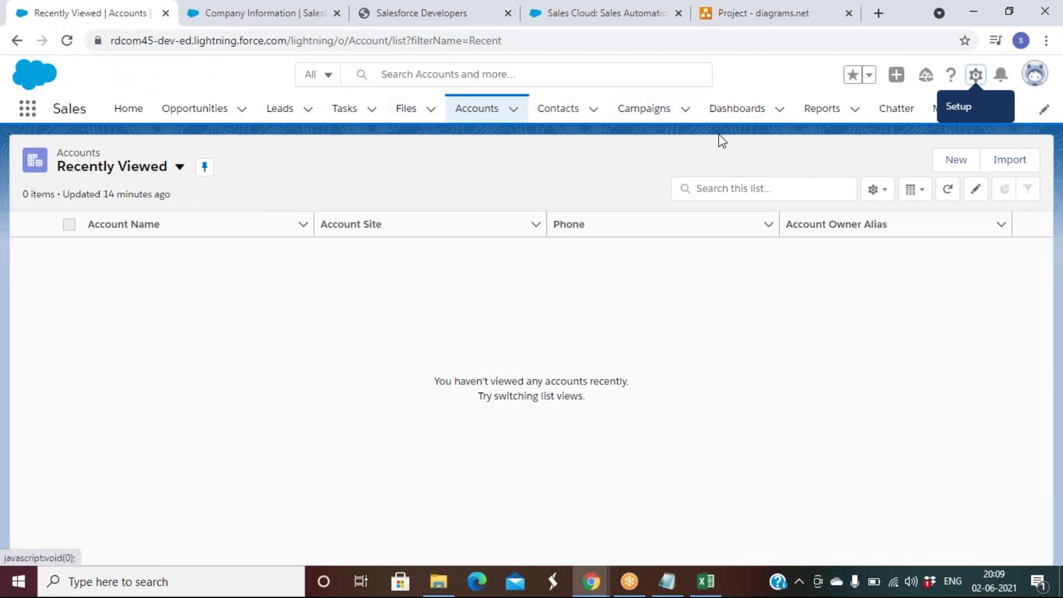
Step: Show the Opportunities tab's All Opportunities list view with its 31 opportunities
{"action": "left_click", "coordinate": [193, 114]}
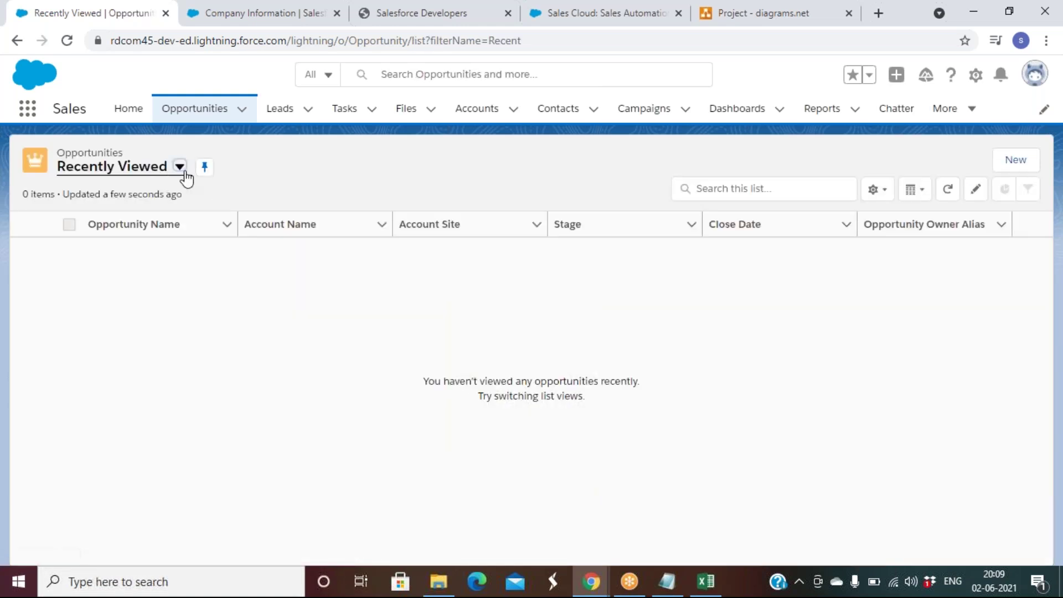
{"action": "left_click", "coordinate": [181, 167]}
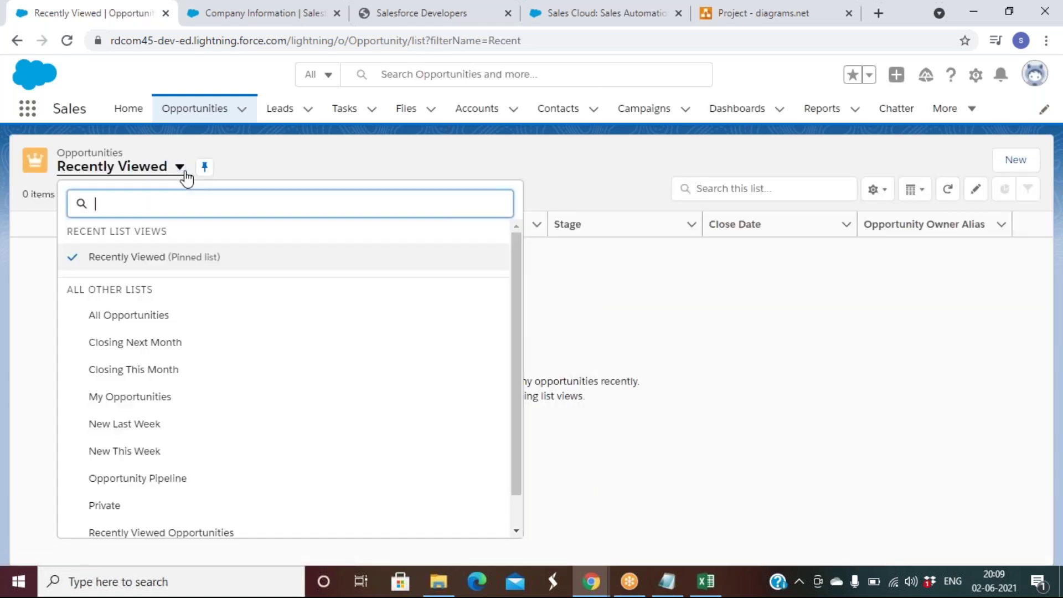
{"action": "left_click", "coordinate": [147, 327]}
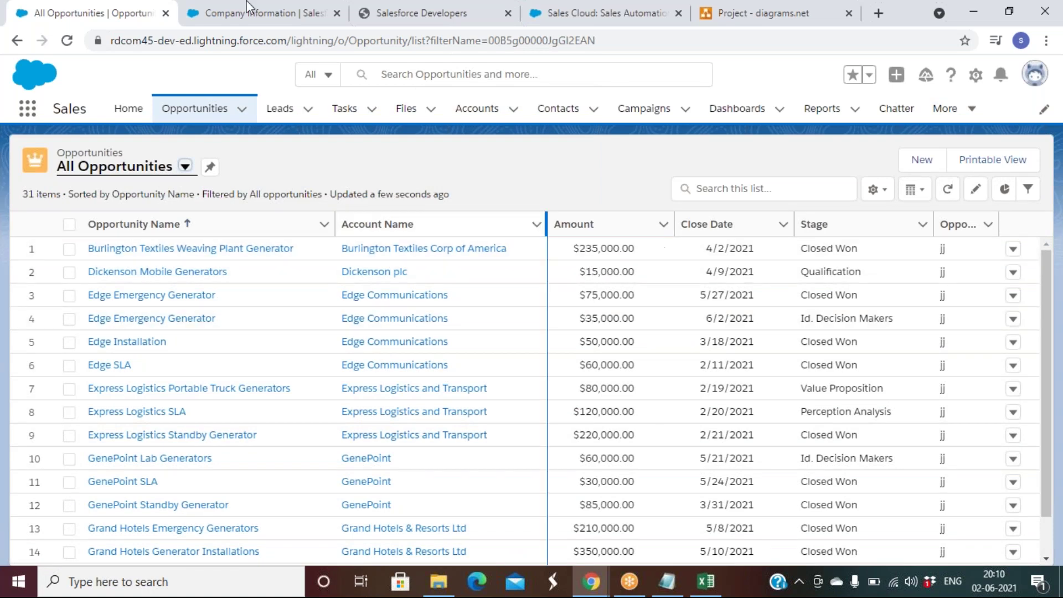
Step: Set the company currency locale to Hindi (India) - INR, save it, and return to All Opportunities
{"action": "left_click", "coordinate": [230, 14]}
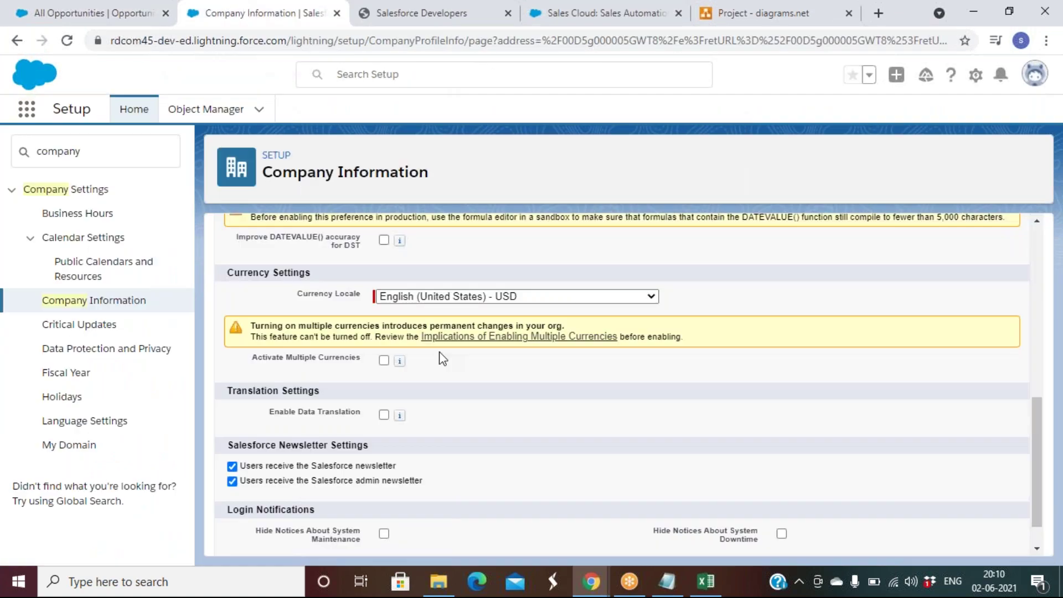
{"action": "left_click", "coordinate": [479, 299]}
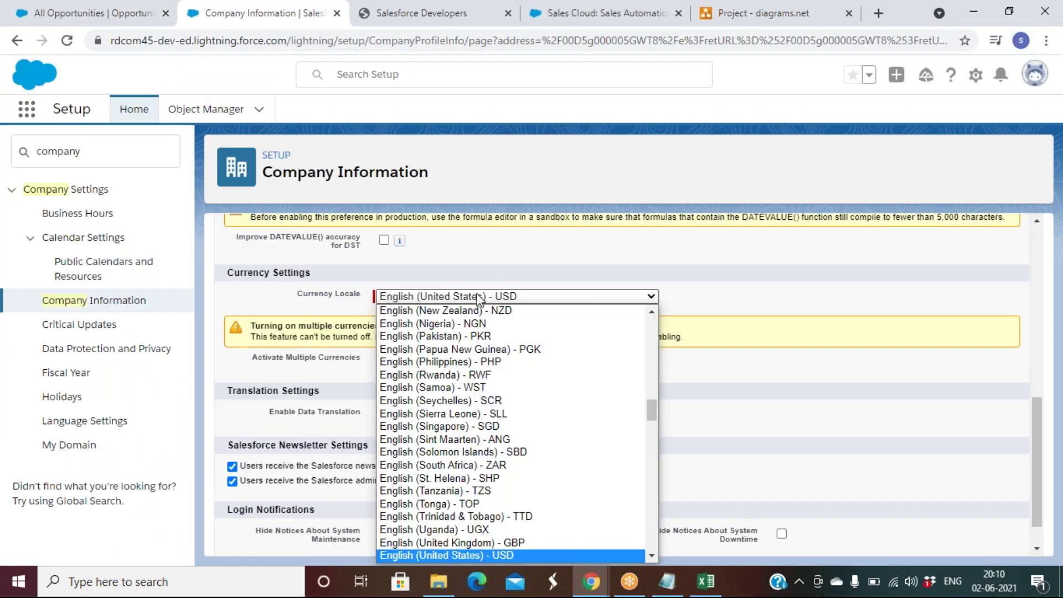
{"action": "type", "text": "hi"}
{"action": "key", "text": "Return"}
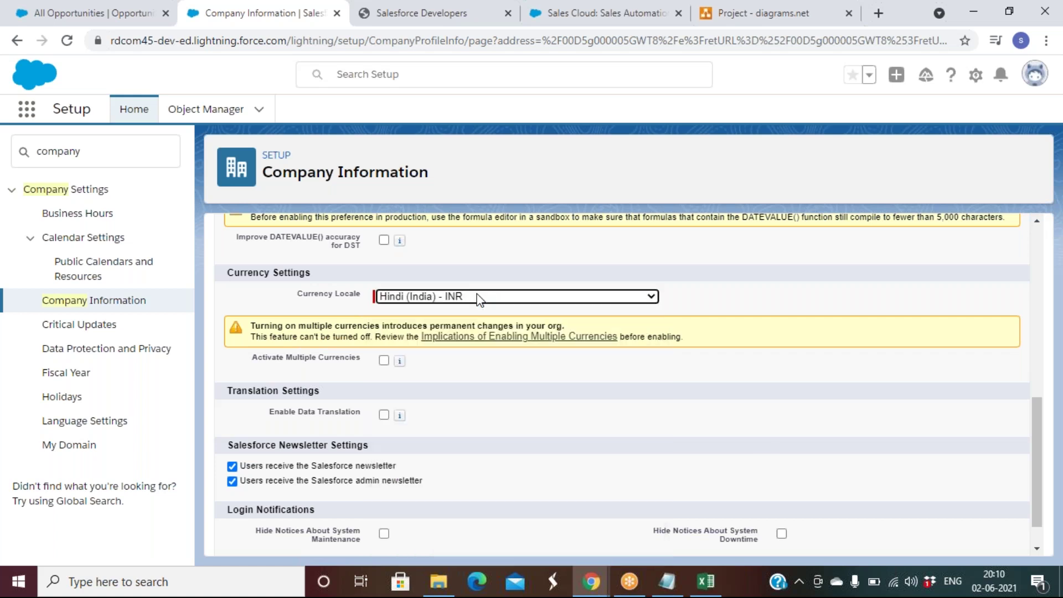
{"action": "scroll", "coordinate": [756, 430], "scroll_direction": "down", "scroll_amount": 1}
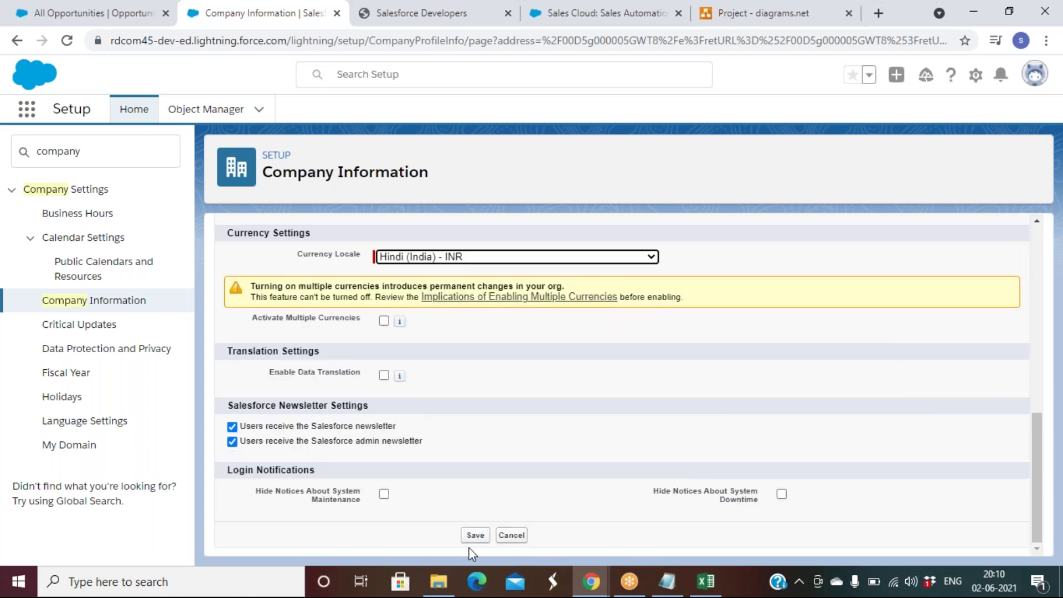
{"action": "left_click", "coordinate": [475, 535]}
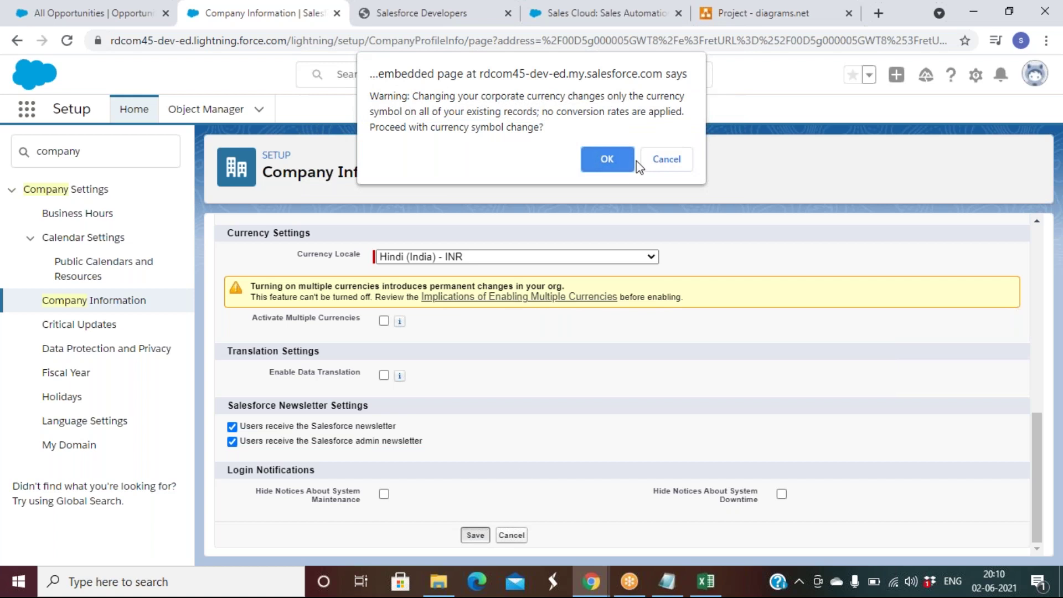
{"action": "left_click", "coordinate": [616, 162]}
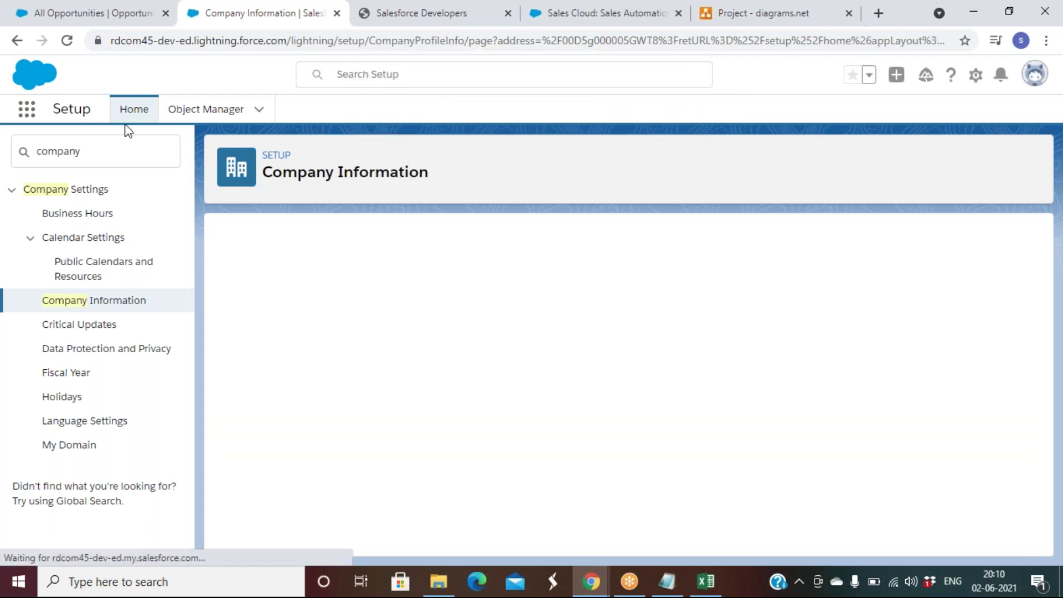
{"action": "left_click", "coordinate": [117, 10]}
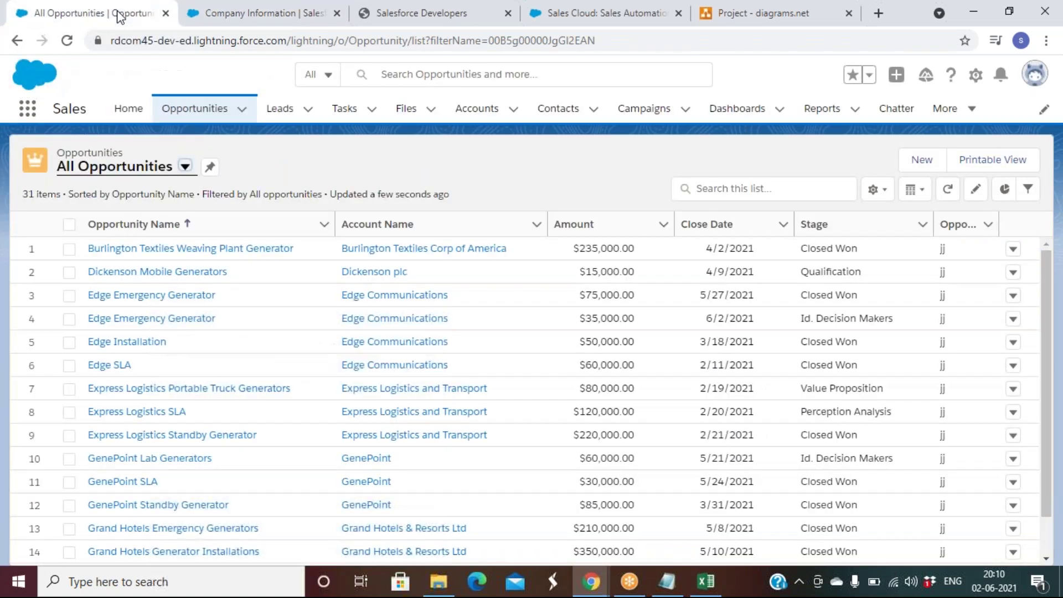
Step: Reload All Opportunities so amounts show in rupees (e.g. ₹2,35,000.00), then return to Company Information
{"action": "left_click", "coordinate": [67, 42]}
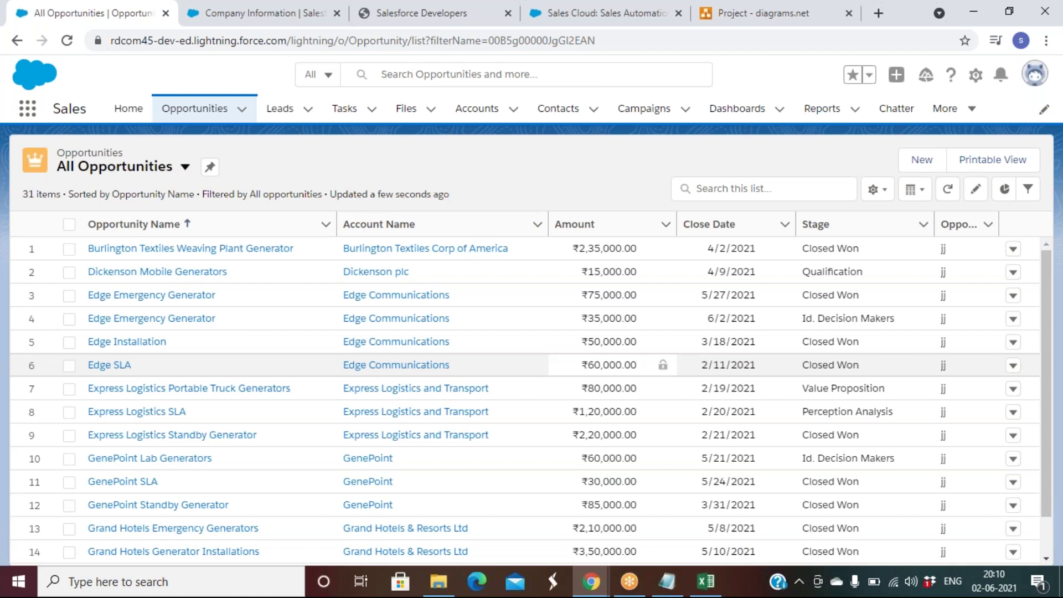
{"action": "left_click", "coordinate": [275, 12]}
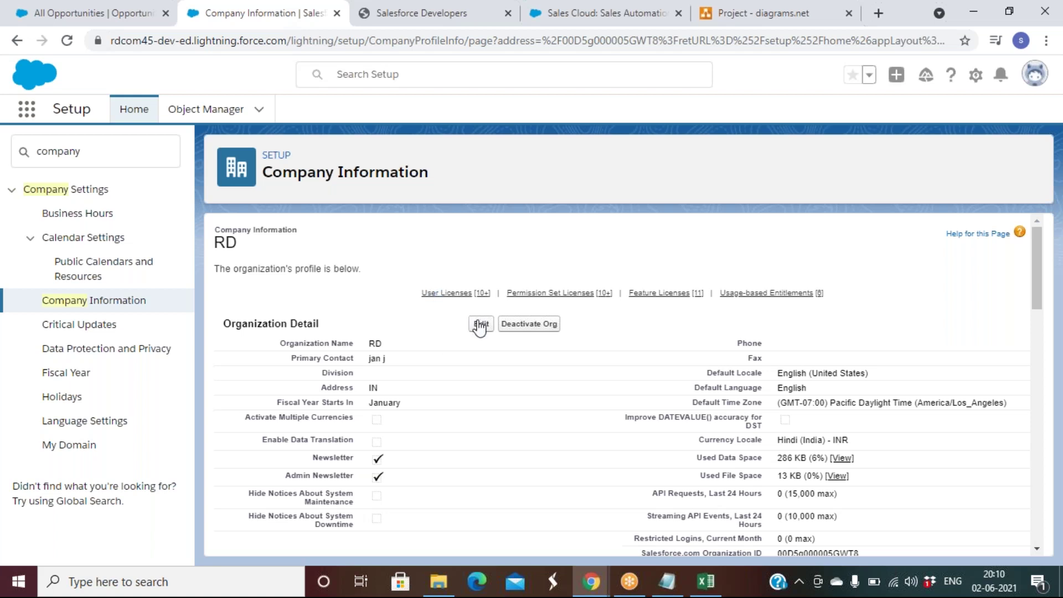
Step: Edit the company profile, choose English (United States) - USD as currency locale, and save with confirmation
{"action": "left_click", "coordinate": [481, 324]}
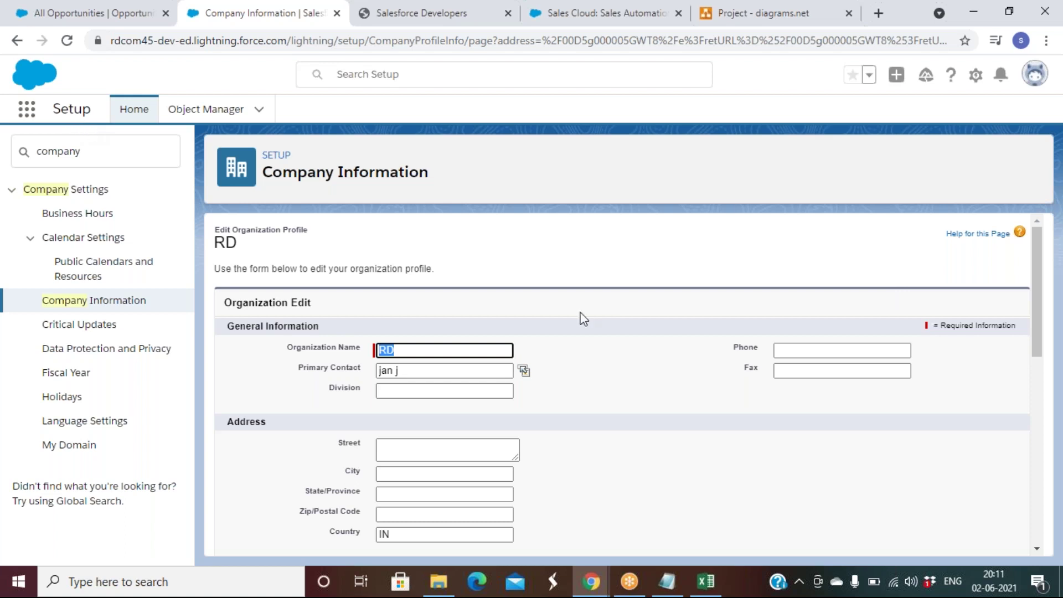
{"action": "scroll", "coordinate": [582, 318], "scroll_direction": "down", "scroll_amount": 10}
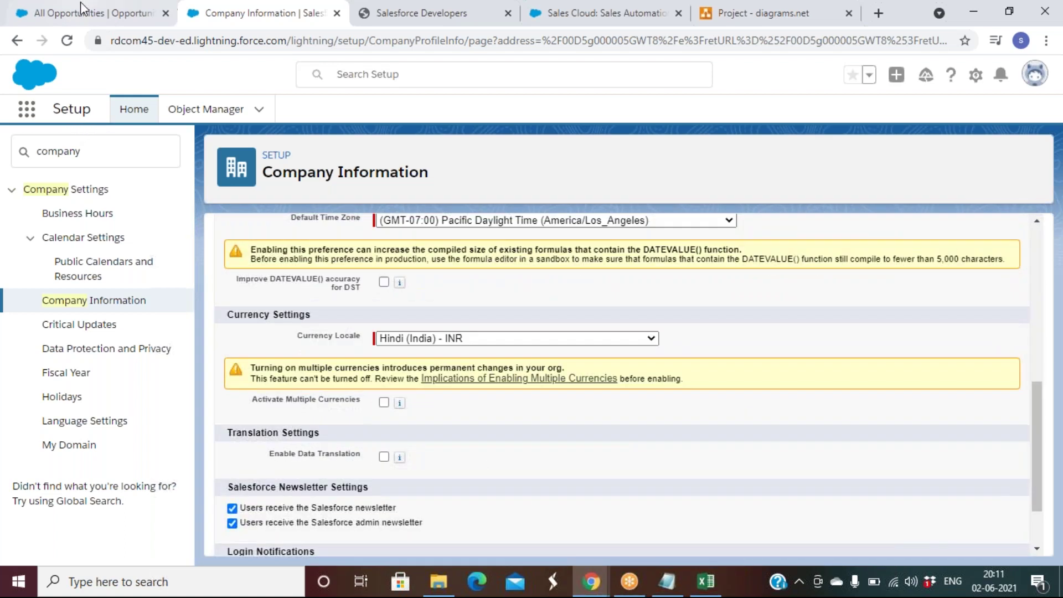
{"action": "left_click", "coordinate": [82, 13]}
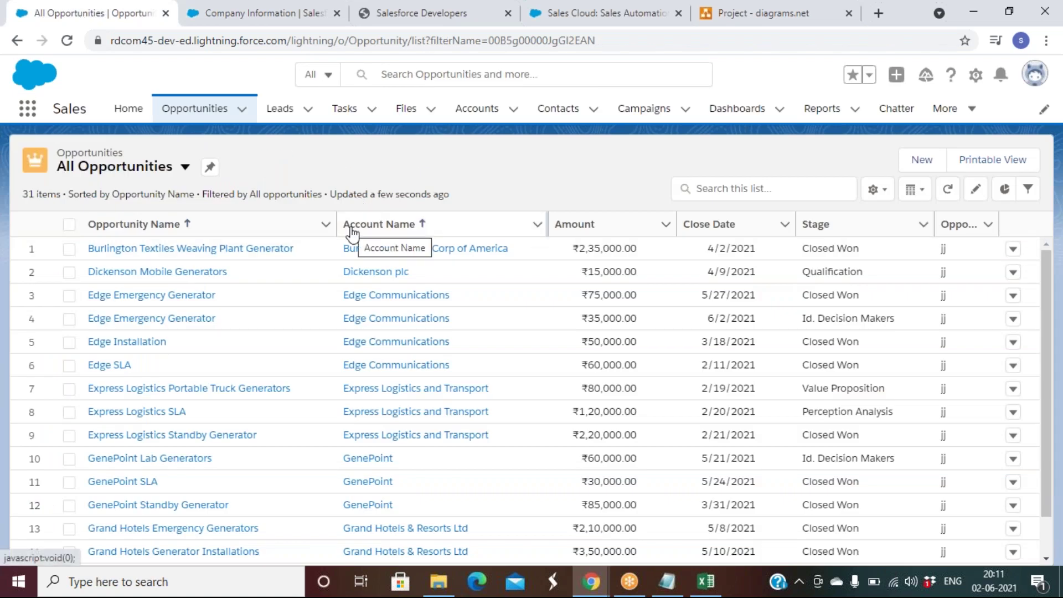
{"action": "left_click", "coordinate": [259, 12]}
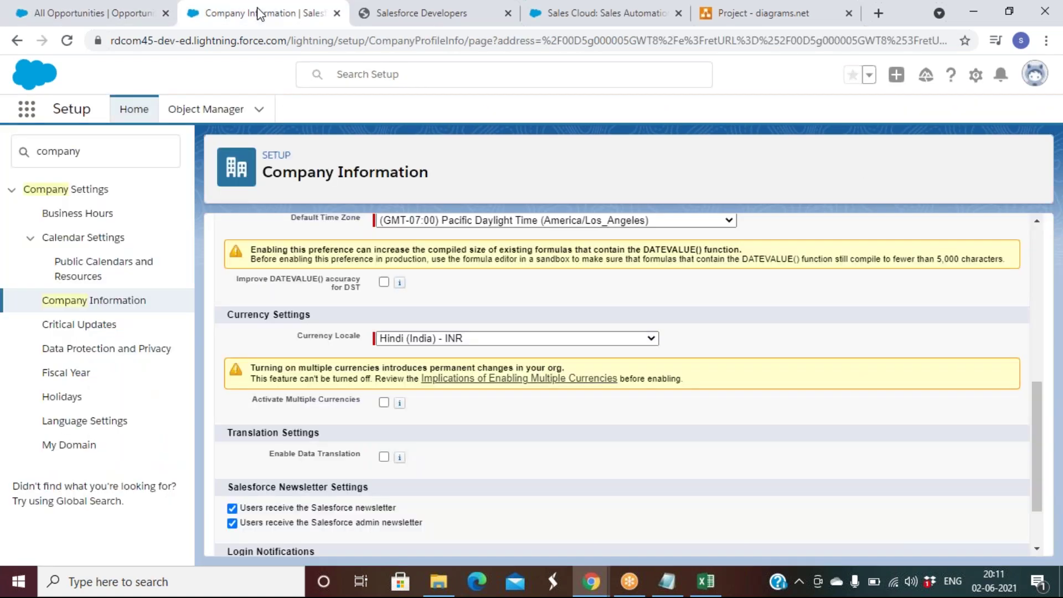
{"action": "scroll", "coordinate": [522, 303], "scroll_direction": "up", "scroll_amount": 1}
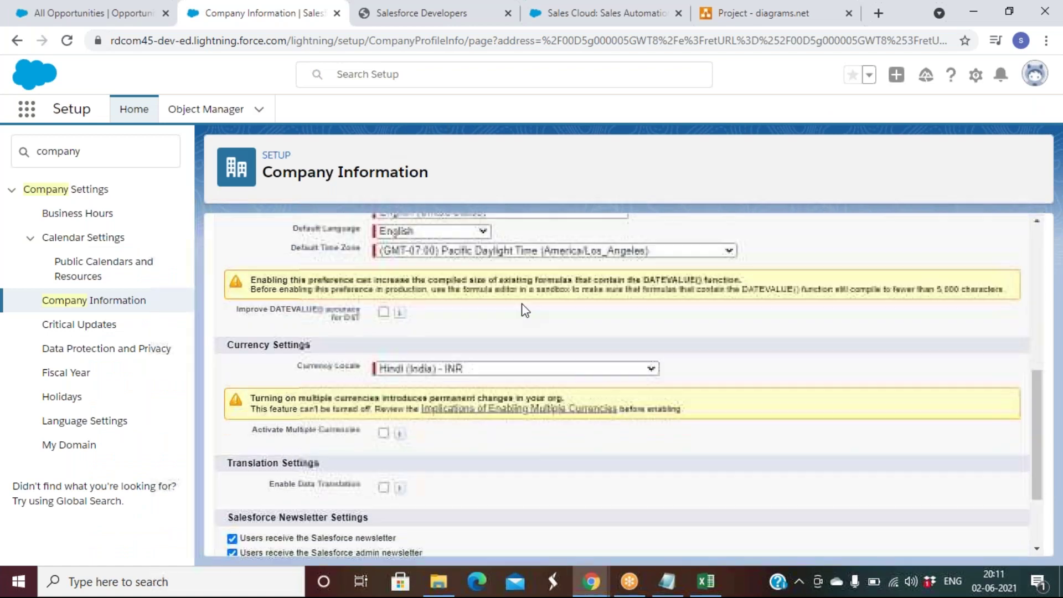
{"action": "left_click", "coordinate": [460, 370]}
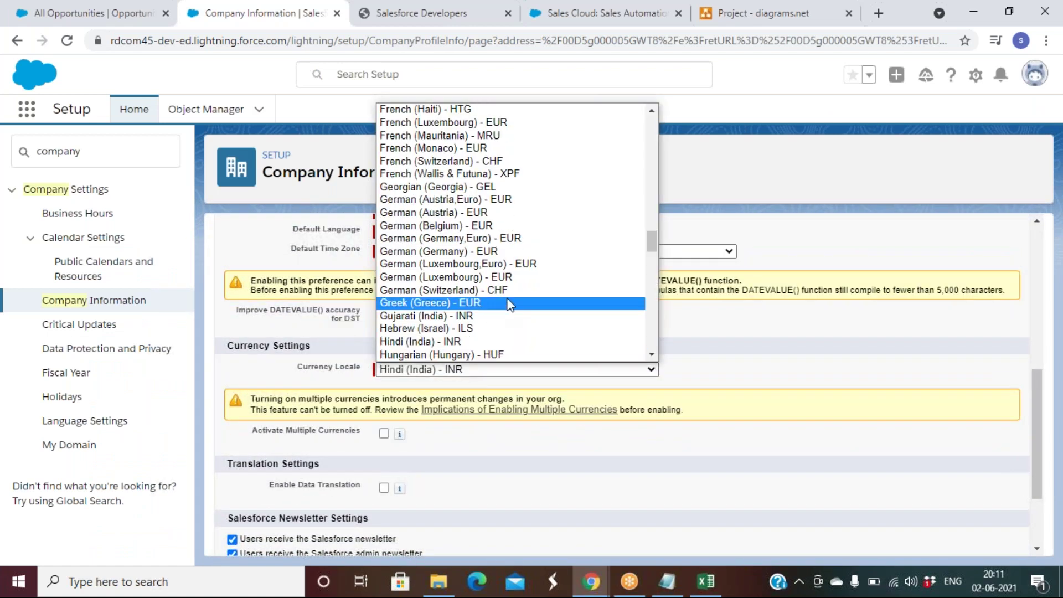
{"action": "scroll", "coordinate": [511, 305], "scroll_direction": "up", "scroll_amount": 6}
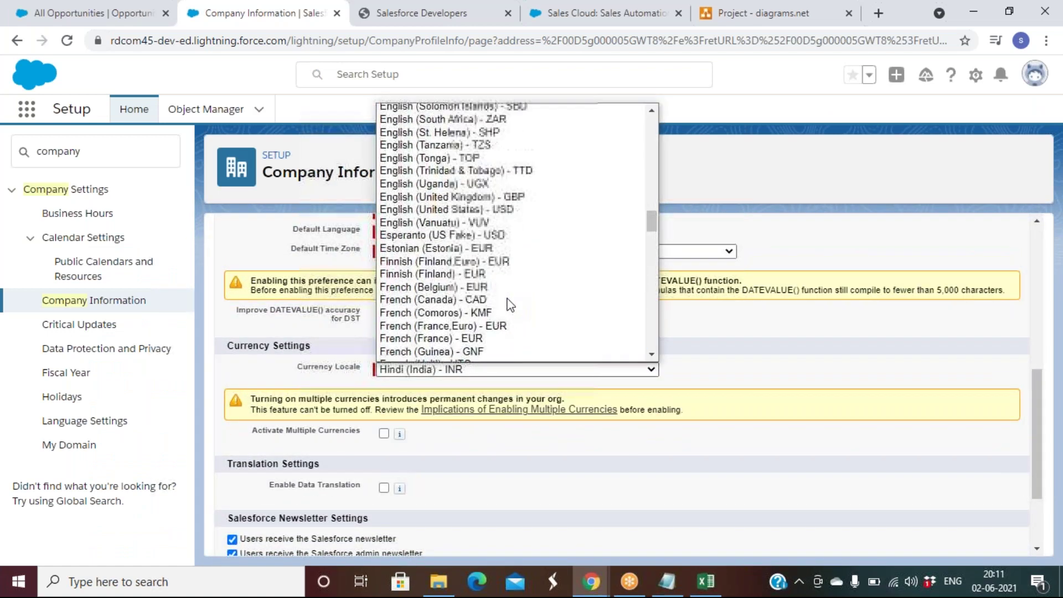
{"action": "left_click", "coordinate": [451, 208]}
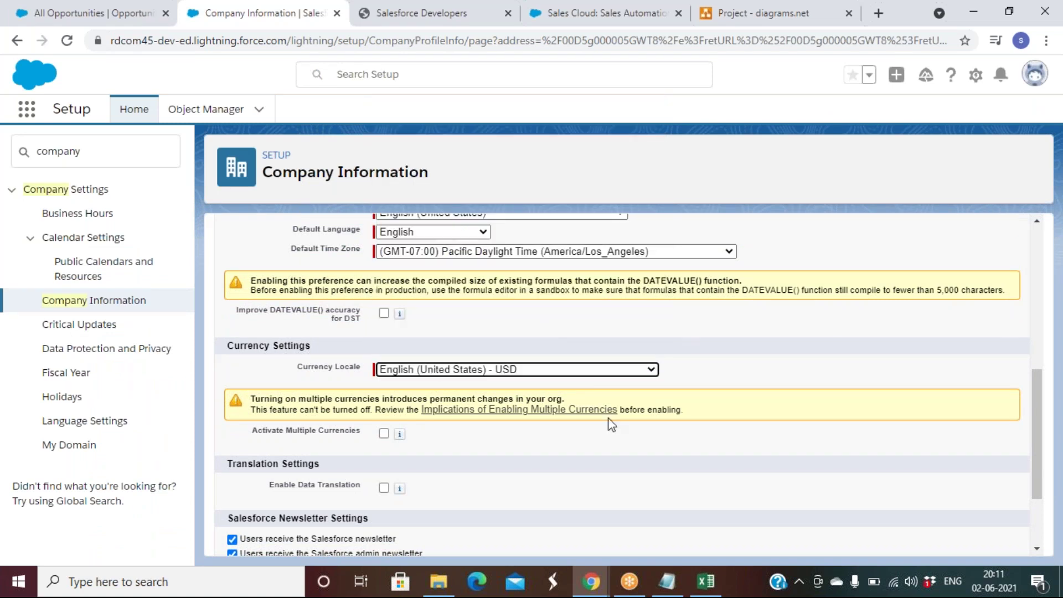
{"action": "scroll", "coordinate": [612, 425], "scroll_direction": "down", "scroll_amount": 2}
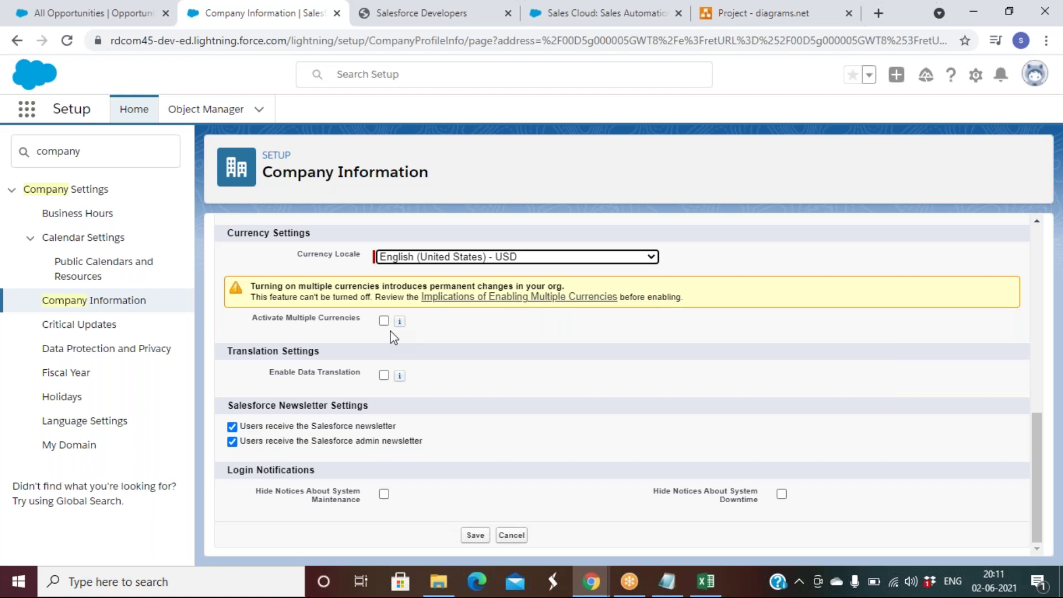
{"action": "left_click", "coordinate": [475, 535]}
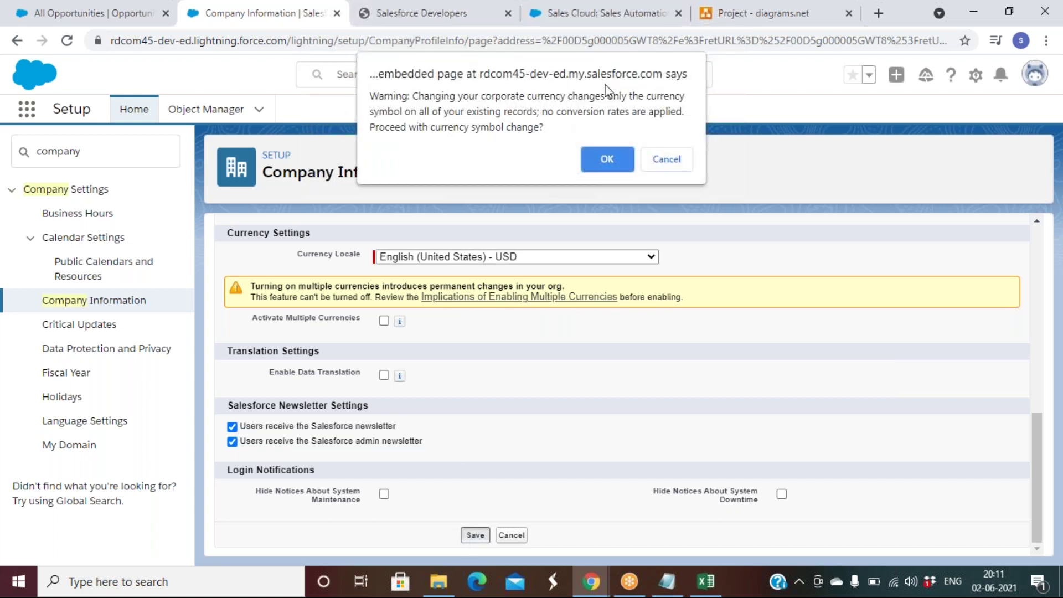
{"action": "left_click", "coordinate": [601, 158]}
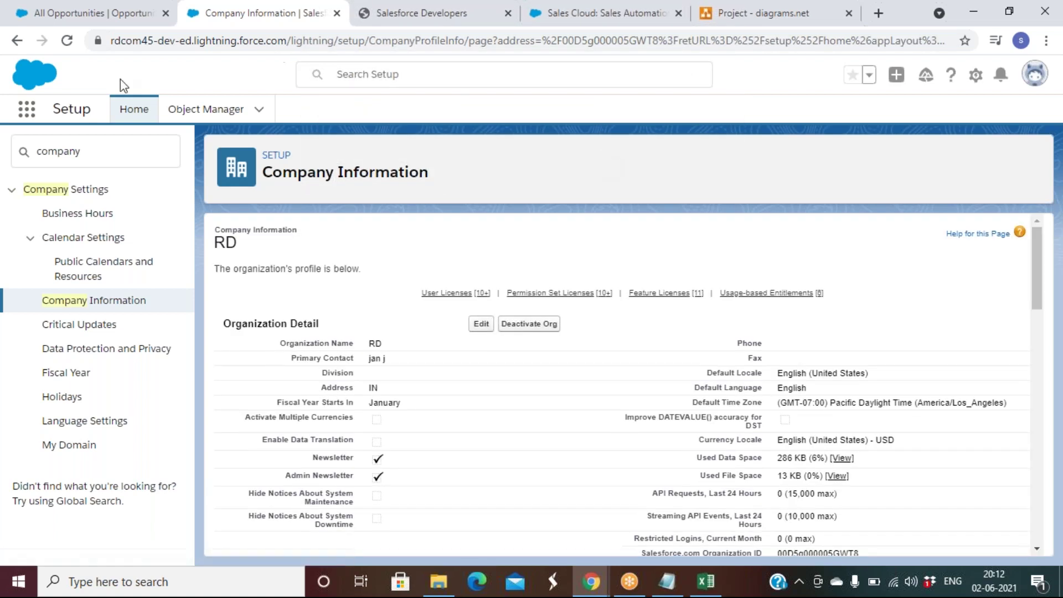
{"action": "left_click", "coordinate": [91, 14]}
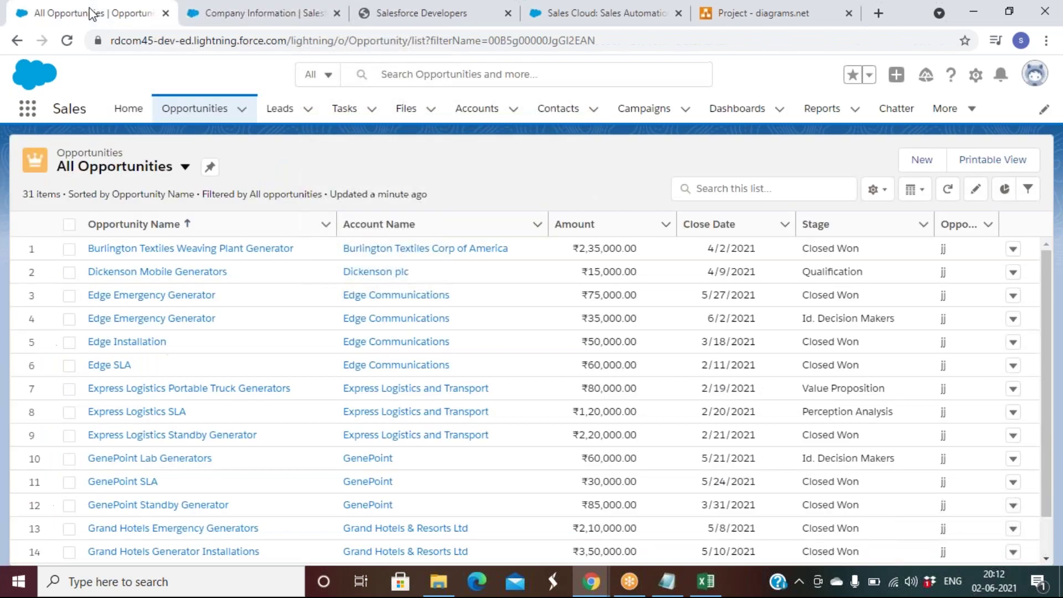
Step: Reload All Opportunities to show amounts in US dollars like $235,000.00, and recheck Company Information
{"action": "left_click", "coordinate": [66, 42]}
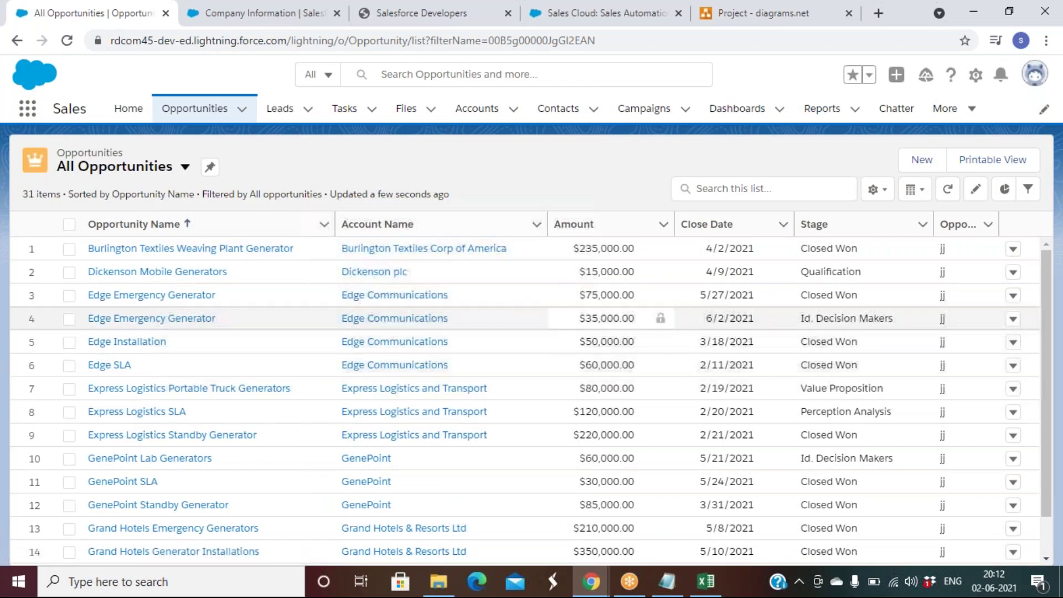
{"action": "left_click", "coordinate": [222, 13]}
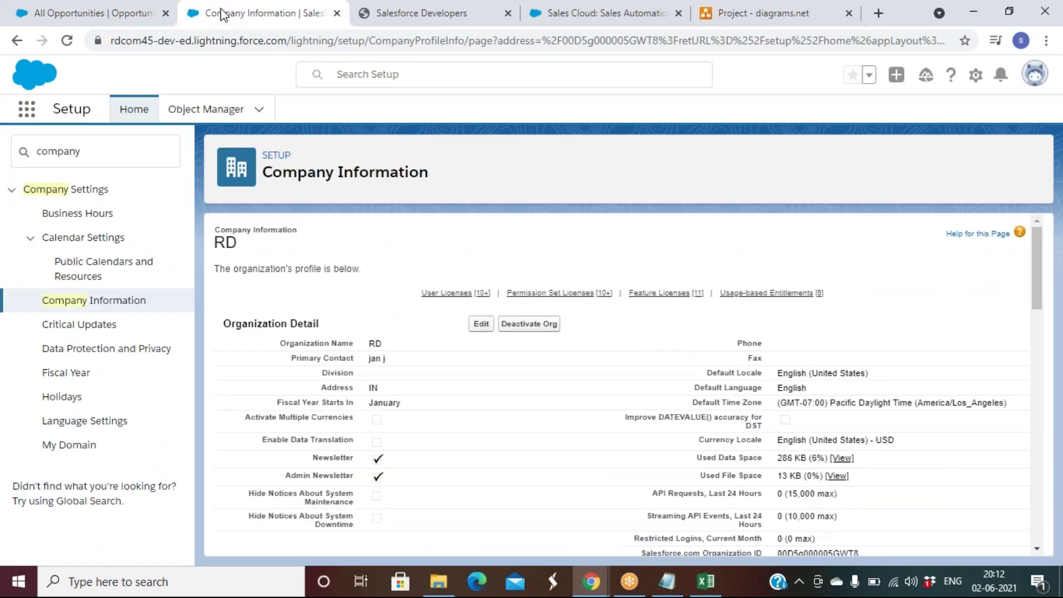
{"action": "left_click", "coordinate": [126, 12]}
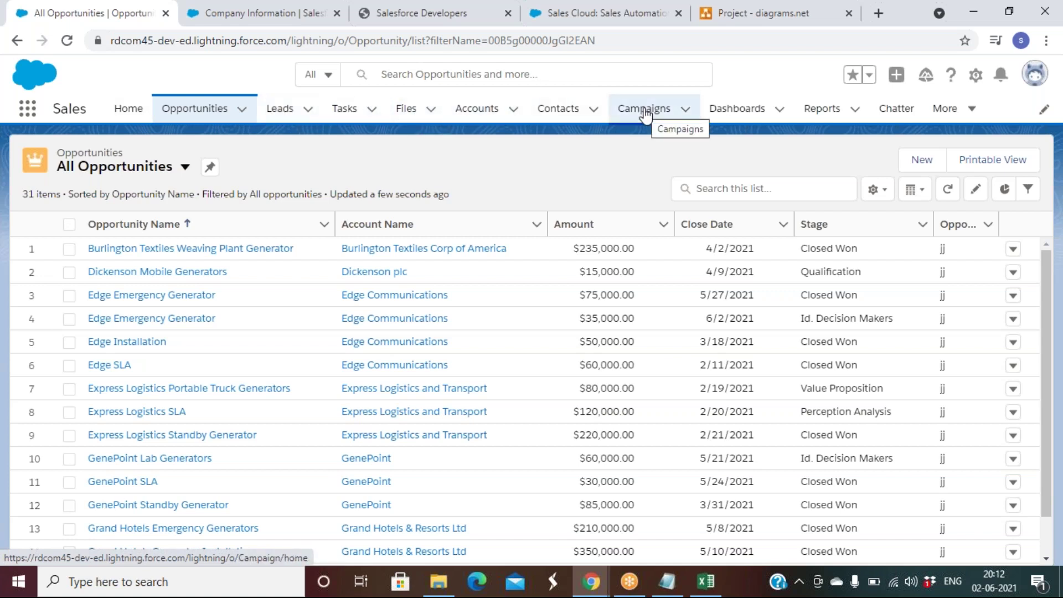
Step: Drag Campaigns, Leads, Accounts and Contacts, in that order, to sit right after Home
{"action": "left_click_drag", "start_coordinate": [646, 113], "coordinate": [191, 111]}
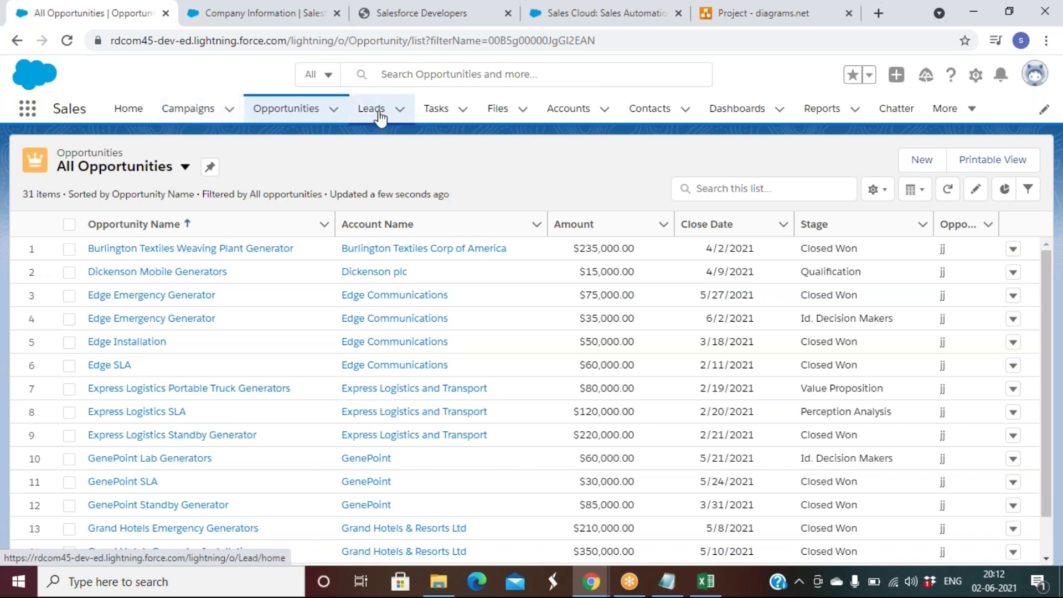
{"action": "left_click_drag", "start_coordinate": [379, 118], "coordinate": [272, 114]}
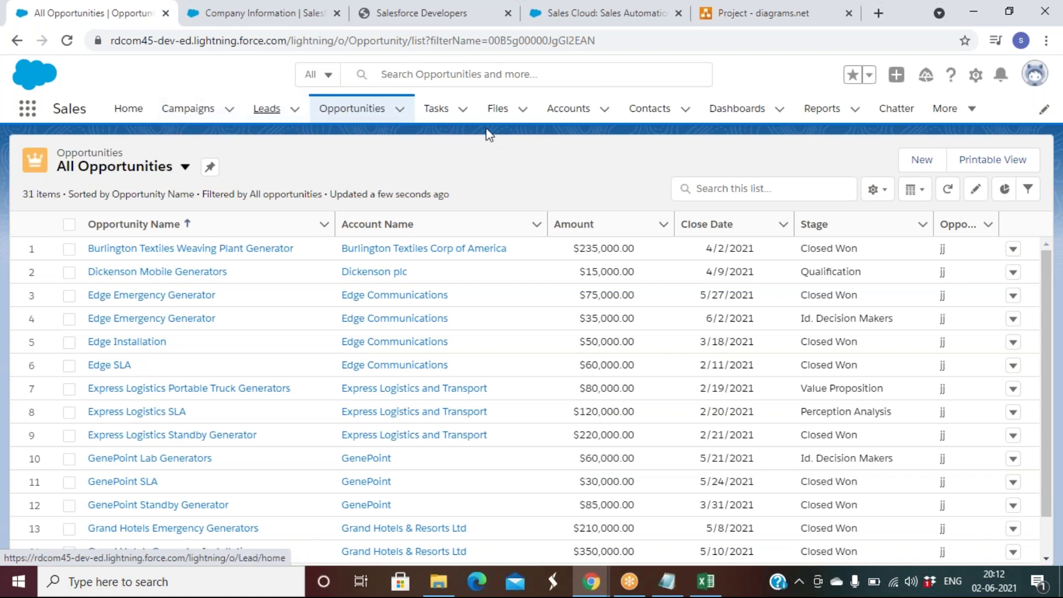
{"action": "left_click_drag", "start_coordinate": [579, 111], "coordinate": [340, 109]}
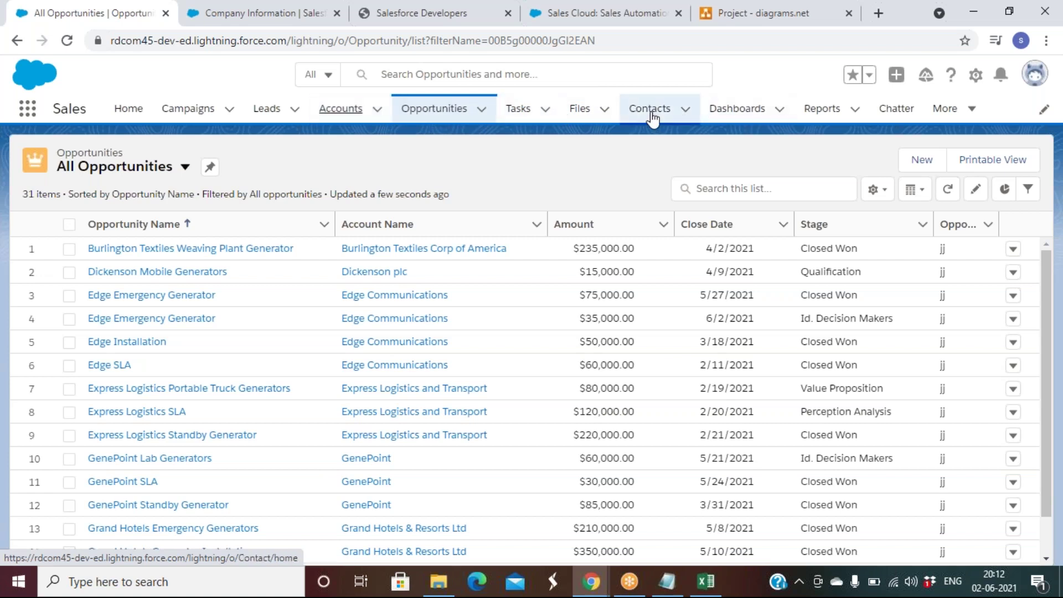
{"action": "left_click_drag", "start_coordinate": [652, 119], "coordinate": [427, 113]}
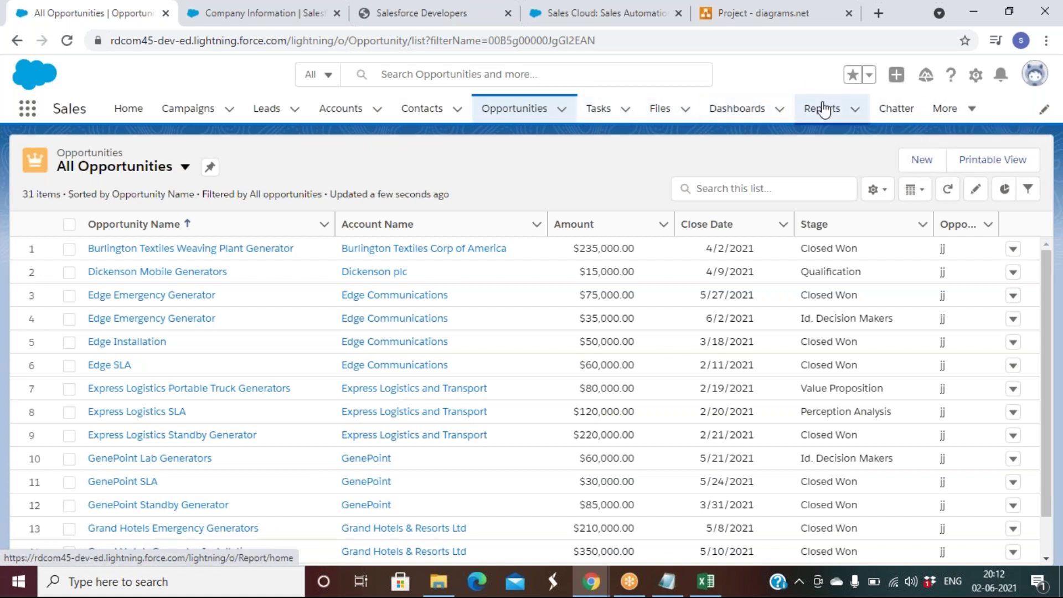
Step: Open the nav bar personalization editor, browse all available items, and cancel without adding any
{"action": "left_click", "coordinate": [1044, 110]}
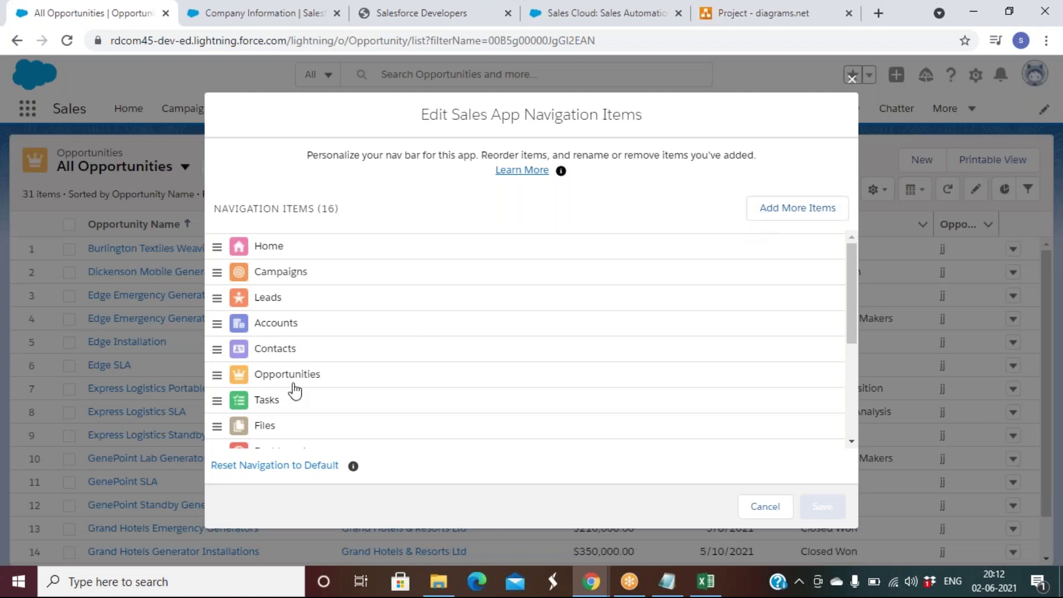
{"action": "left_click", "coordinate": [814, 212]}
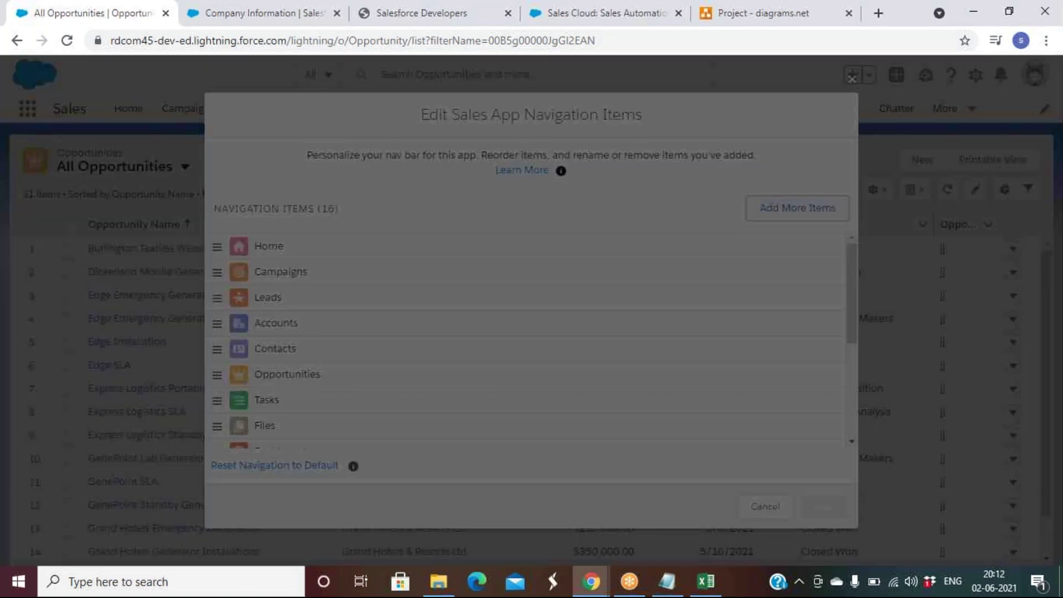
{"action": "left_click", "coordinate": [247, 215]}
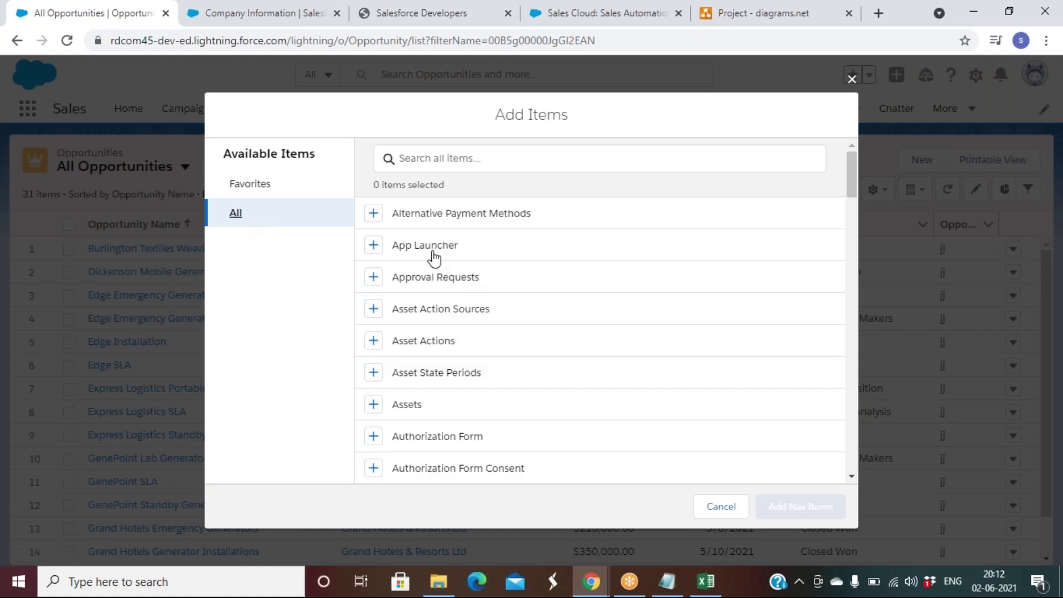
{"action": "scroll", "coordinate": [521, 358], "scroll_direction": "down", "scroll_amount": 5}
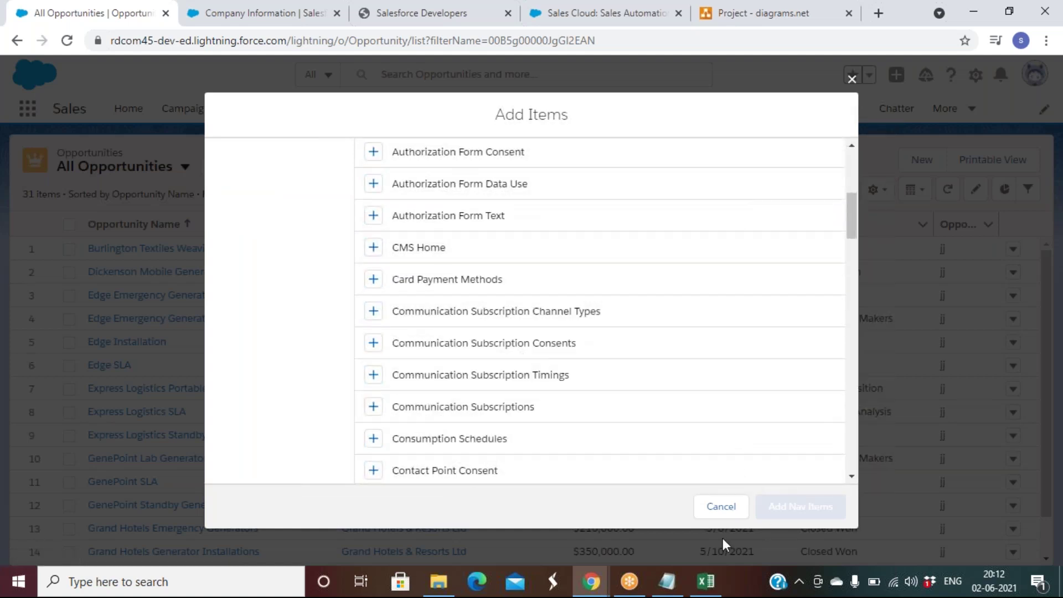
{"action": "left_click", "coordinate": [727, 507]}
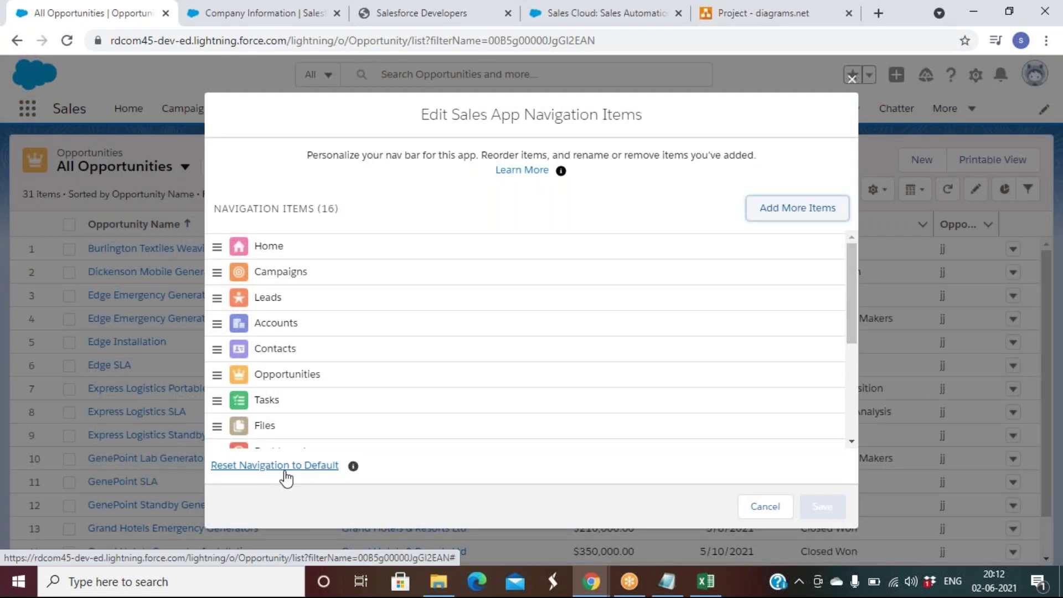
{"action": "left_click", "coordinate": [756, 508]}
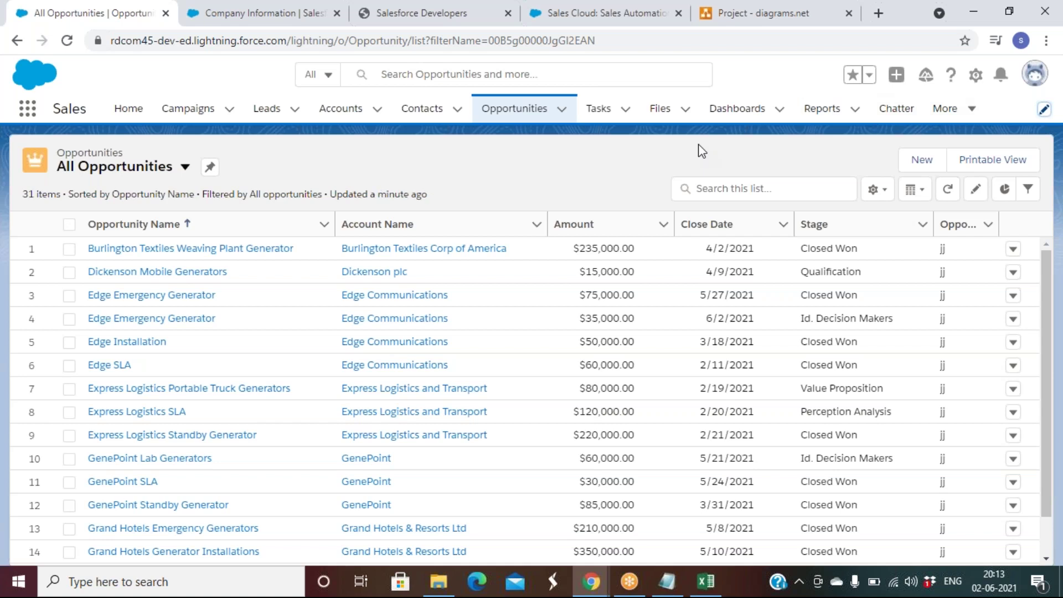
Step: Glance at Help & Training and Settings, then open your own profile from the avatar menu
{"action": "left_click", "coordinate": [951, 78]}
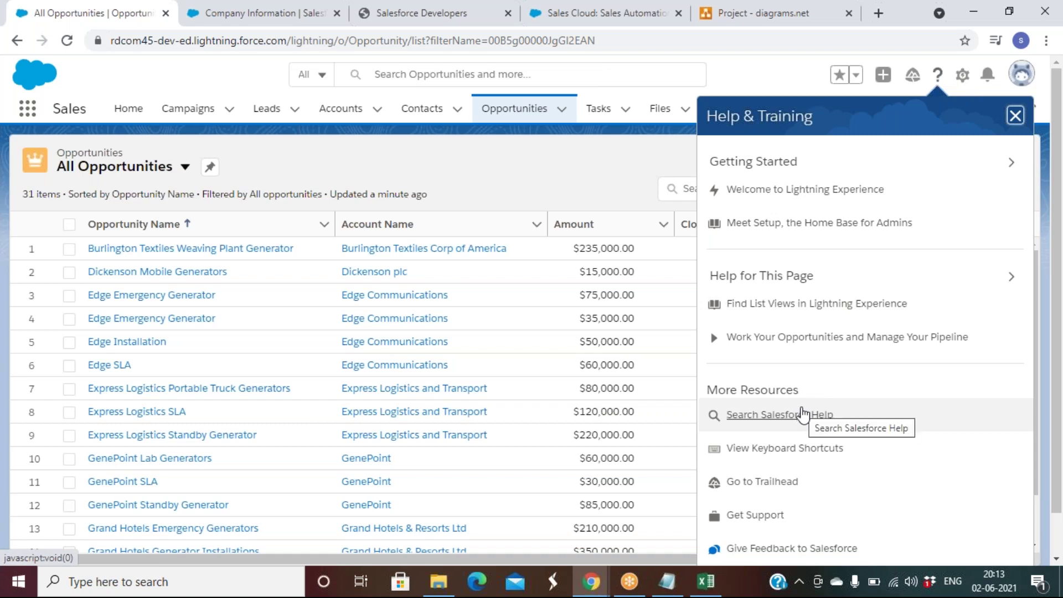
{"action": "left_click", "coordinate": [548, 171]}
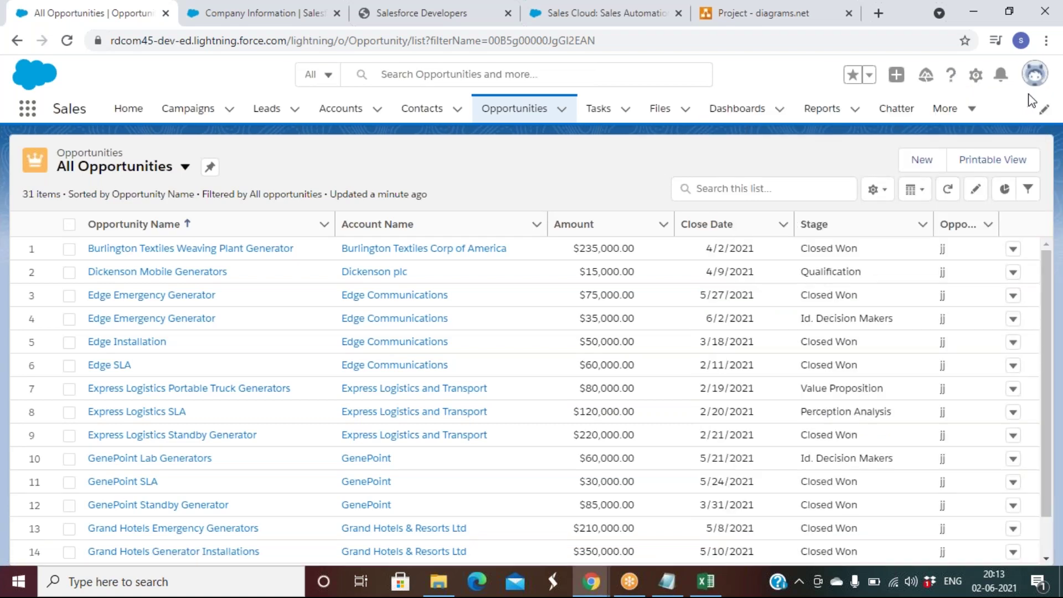
{"action": "left_click", "coordinate": [1036, 78]}
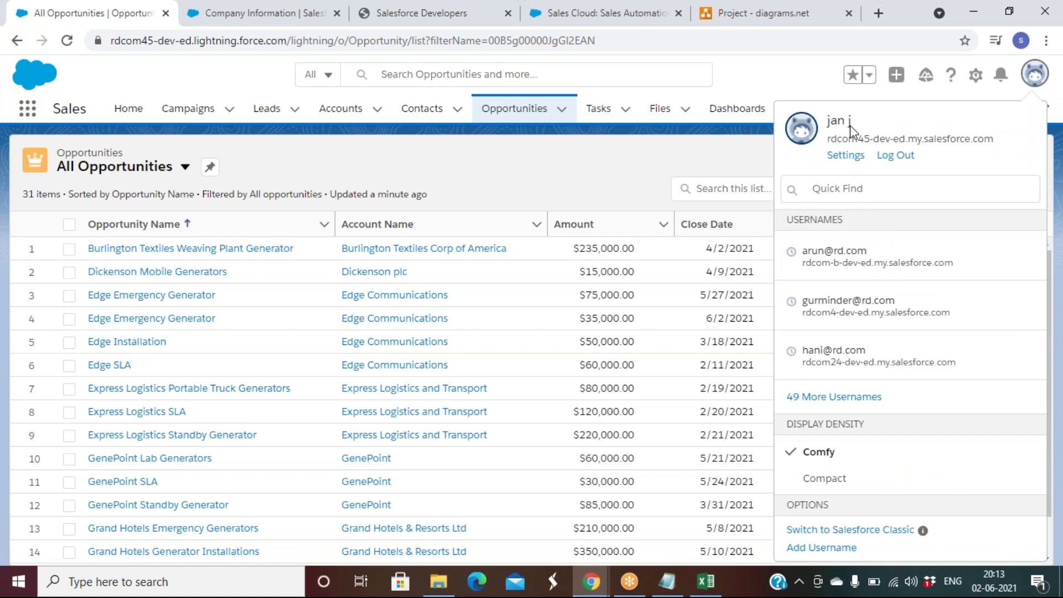
{"action": "left_click", "coordinate": [842, 157]}
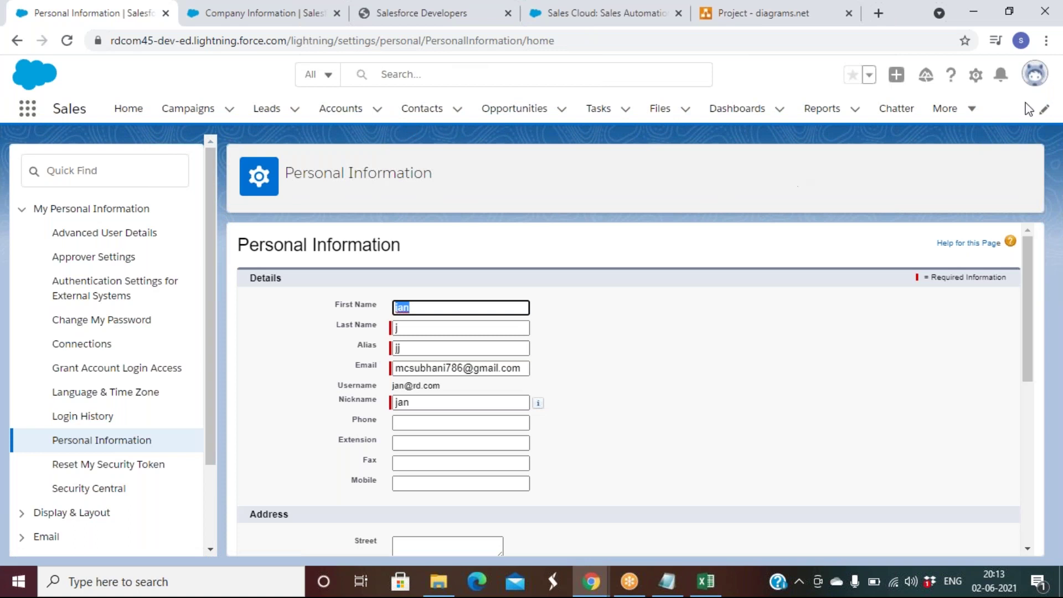
{"action": "left_click", "coordinate": [1038, 85]}
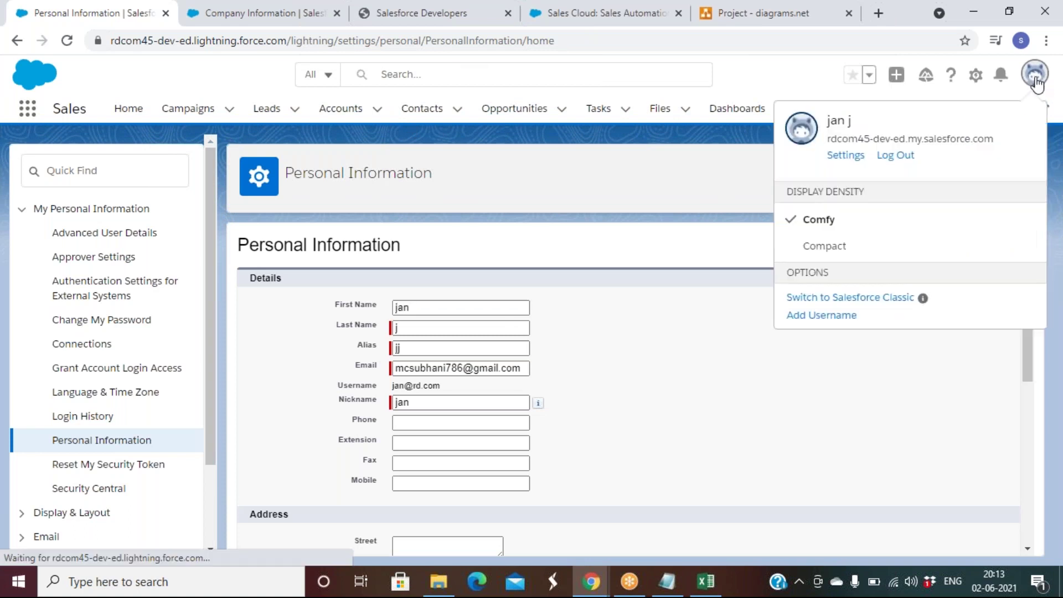
{"action": "left_click", "coordinate": [842, 123]}
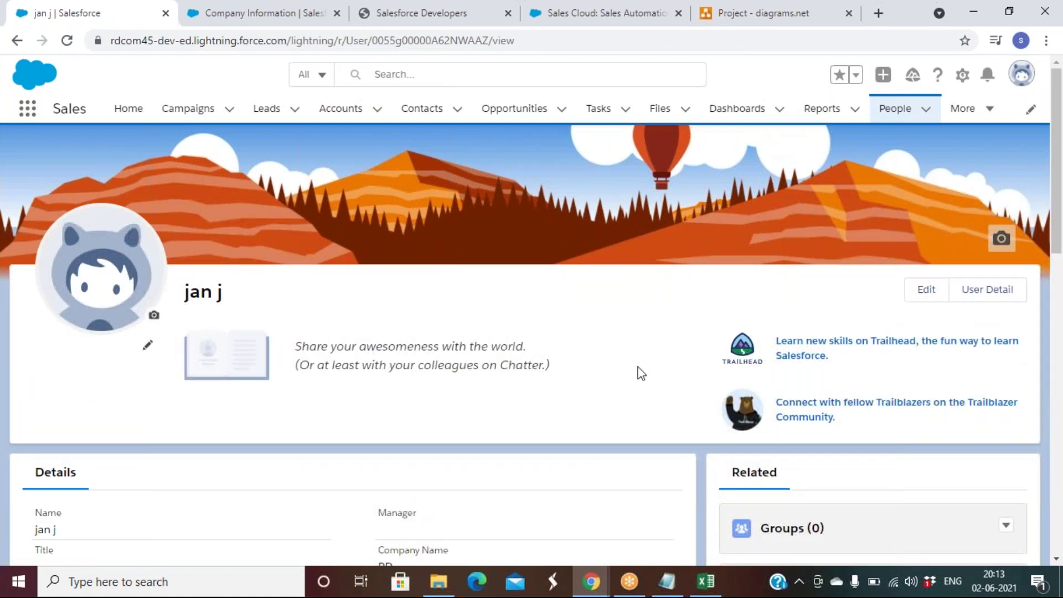
Step: Enter 'working as a Adm' in the profile's About Me and save it
{"action": "scroll", "coordinate": [641, 373], "scroll_direction": "down", "scroll_amount": 1}
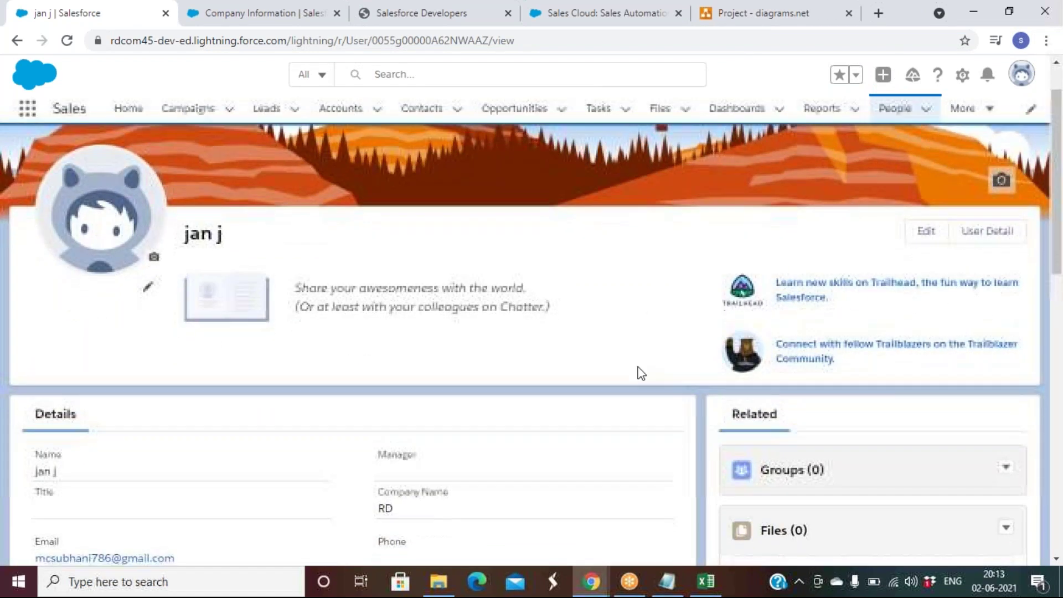
{"action": "left_click", "coordinate": [149, 280]}
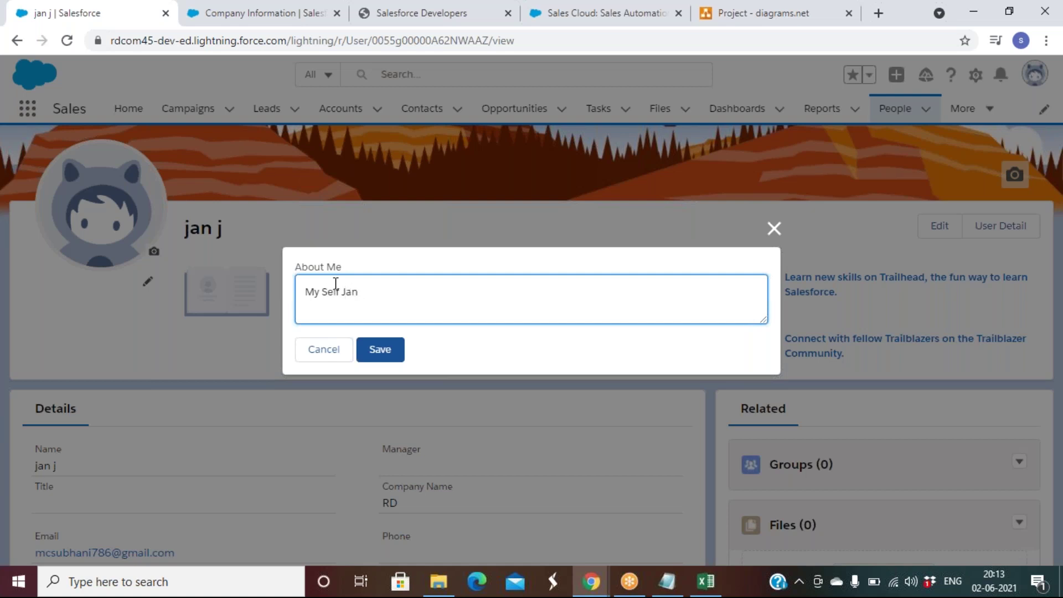
{"action": "type", "text": "working as a Admin"}
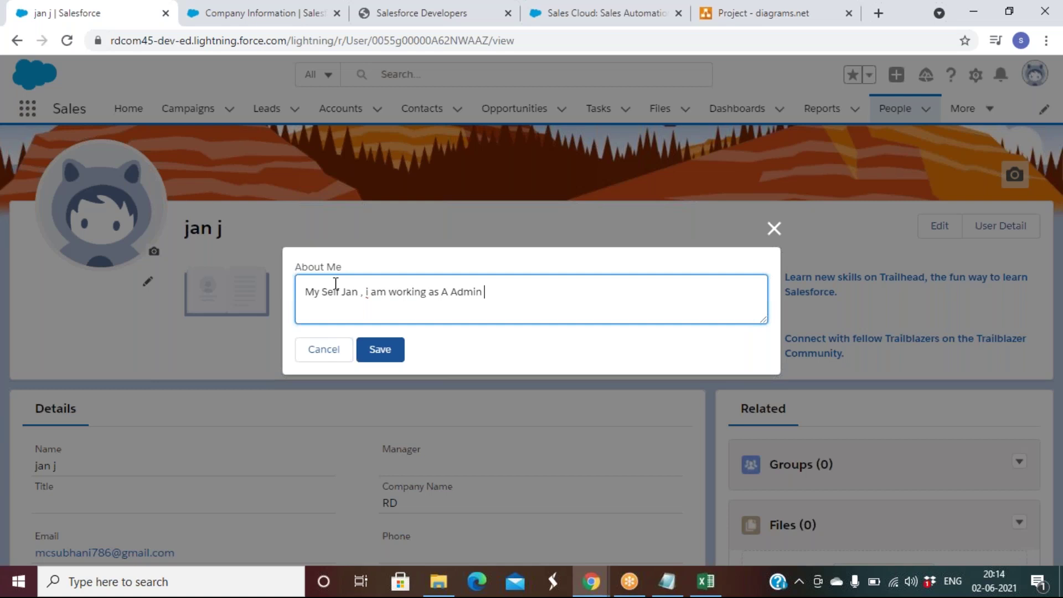
{"action": "left_click", "coordinate": [391, 358]}
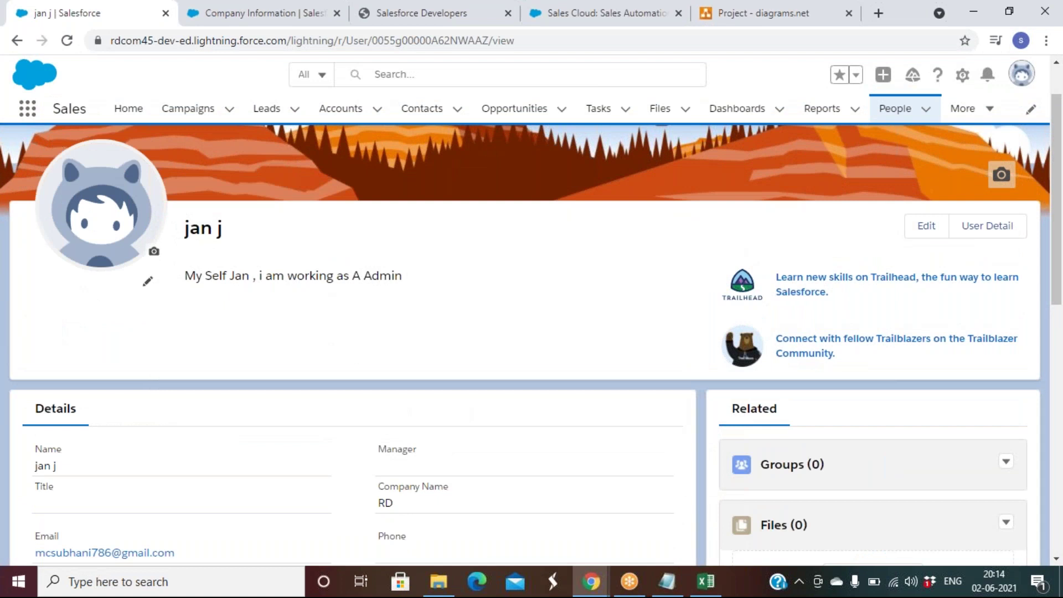
Step: Open the full profile edit form with name, title, company and contact fields
{"action": "scroll", "coordinate": [532, 332], "scroll_direction": "down", "scroll_amount": 2}
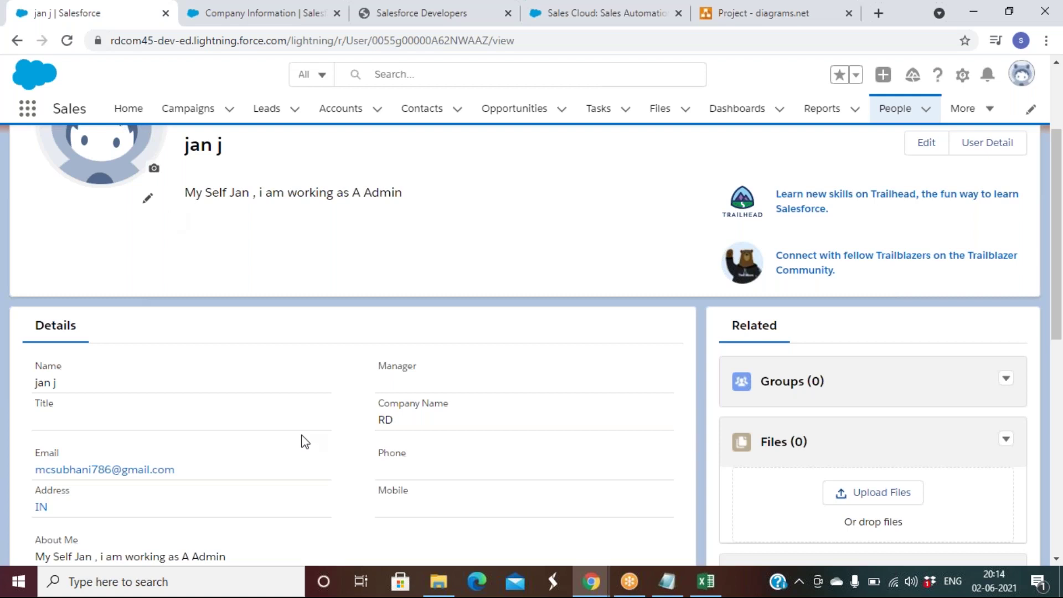
{"action": "scroll", "coordinate": [304, 441], "scroll_direction": "down", "scroll_amount": 2}
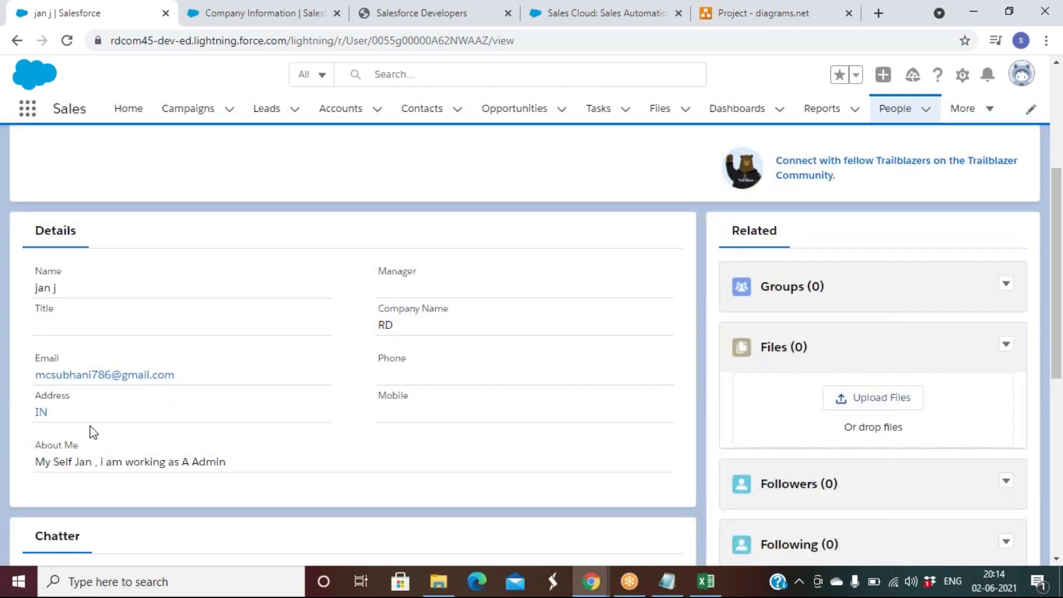
{"action": "scroll", "coordinate": [532, 343], "scroll_direction": "down", "scroll_amount": 4}
{"action": "scroll", "coordinate": [532, 343], "scroll_direction": "up", "scroll_amount": 8}
{"action": "scroll", "coordinate": [653, 288], "scroll_direction": "down", "scroll_amount": 8}
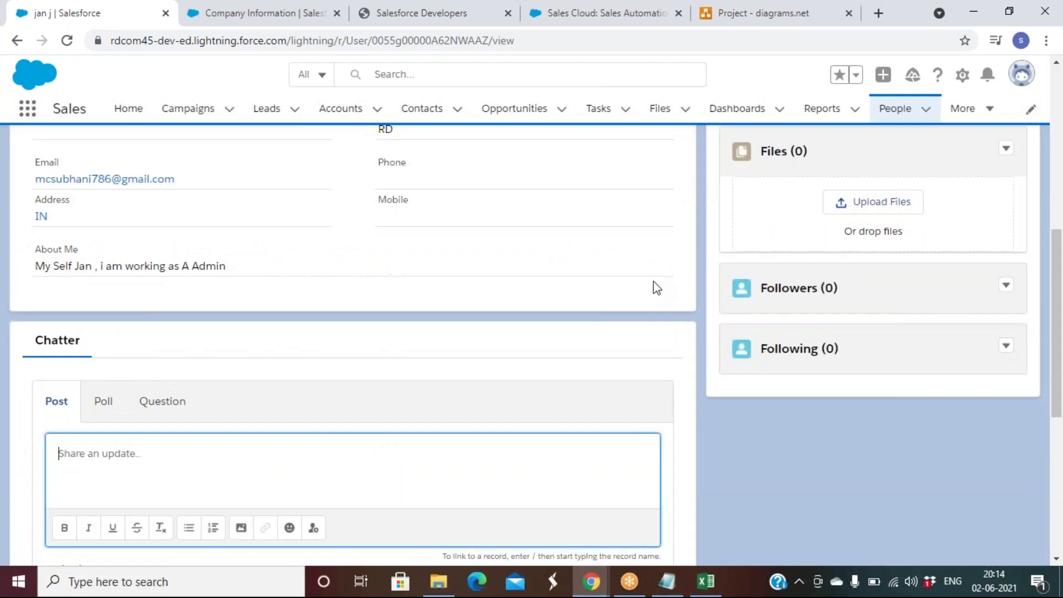
{"action": "scroll", "coordinate": [653, 292], "scroll_direction": "up", "scroll_amount": 8}
{"action": "left_click", "coordinate": [926, 290]}
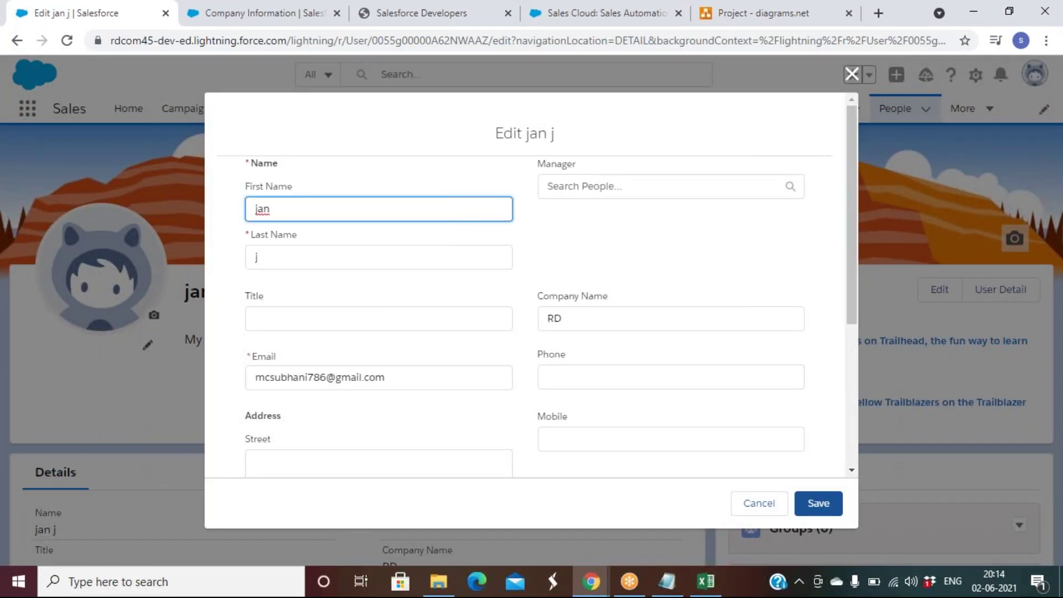
{"action": "scroll", "coordinate": [532, 284], "scroll_direction": "down", "scroll_amount": 2}
{"action": "scroll", "coordinate": [532, 284], "scroll_direction": "down", "scroll_amount": 3}
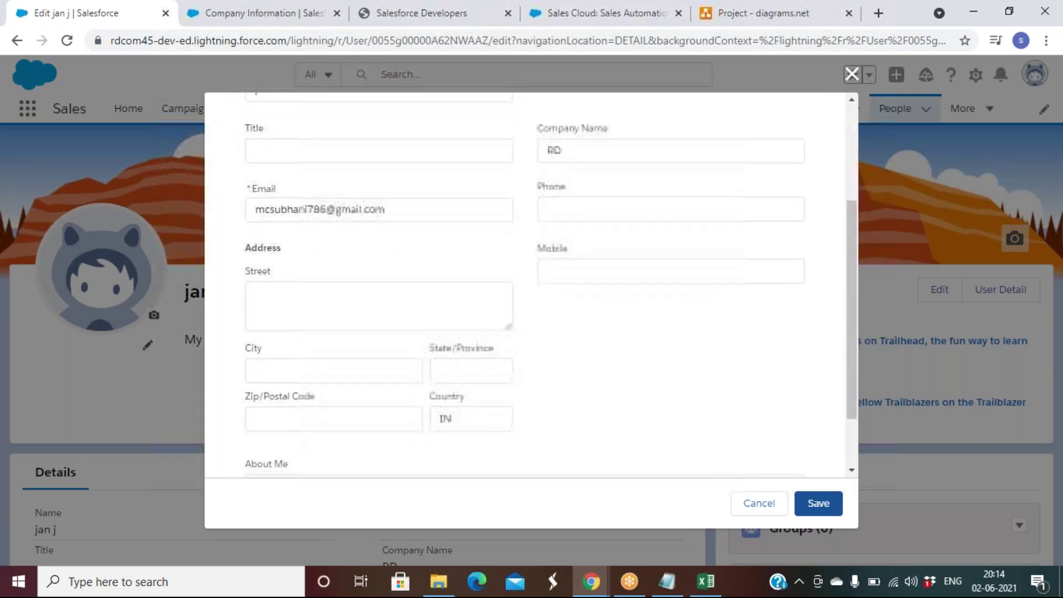
{"action": "scroll", "coordinate": [500, 284], "scroll_direction": "down", "scroll_amount": 2}
{"action": "scroll", "coordinate": [501, 284], "scroll_direction": "up", "scroll_amount": 7}
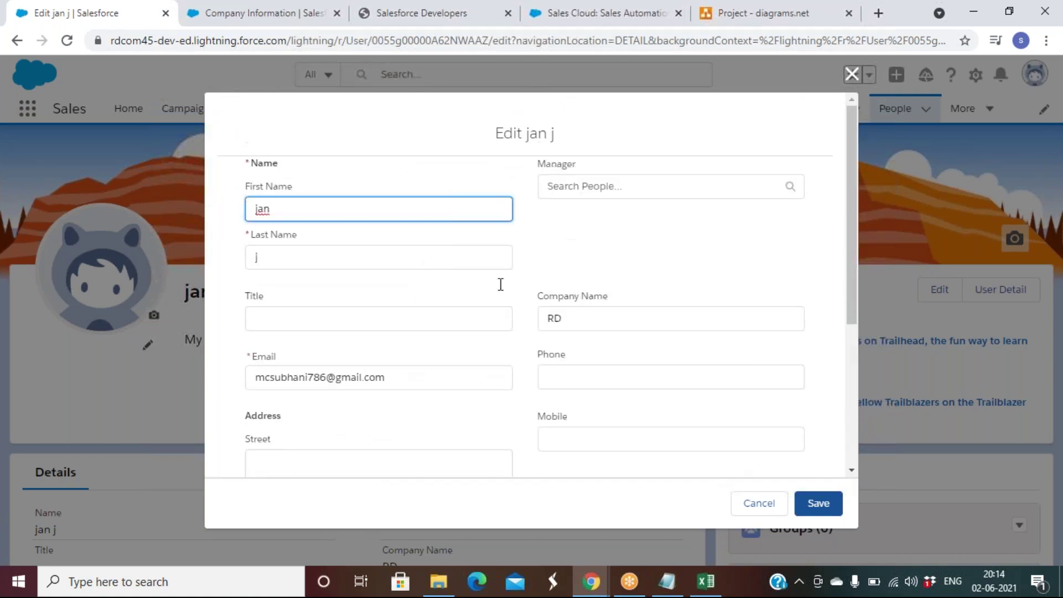
{"action": "left_click", "coordinate": [770, 513]}
{"action": "scroll", "coordinate": [859, 398], "scroll_direction": "down", "scroll_amount": 5}
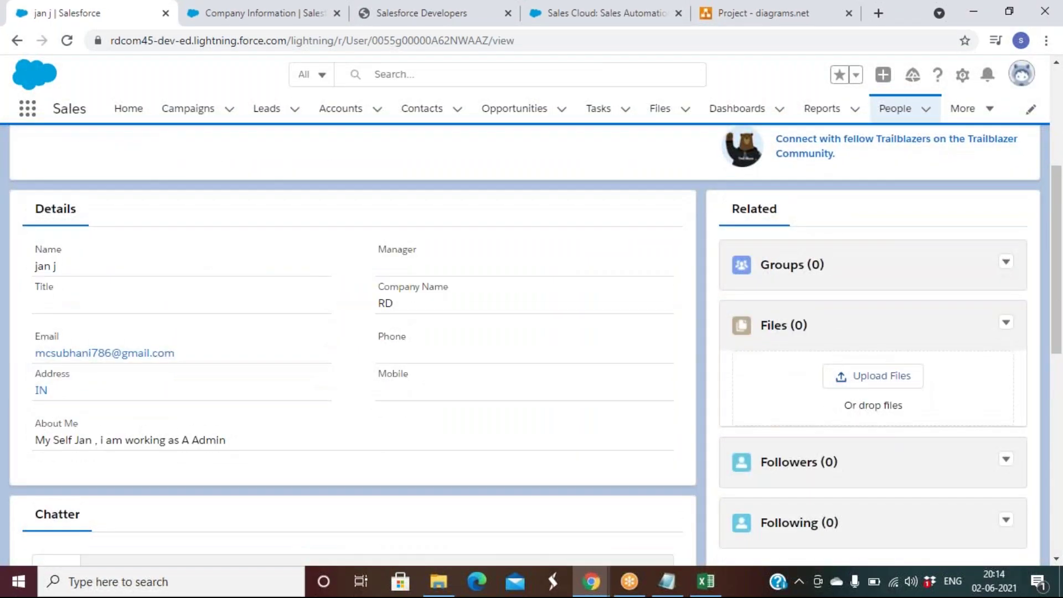
{"action": "scroll", "coordinate": [803, 415], "scroll_direction": "down", "scroll_amount": 1}
{"action": "scroll", "coordinate": [803, 415], "scroll_direction": "down", "scroll_amount": 1}
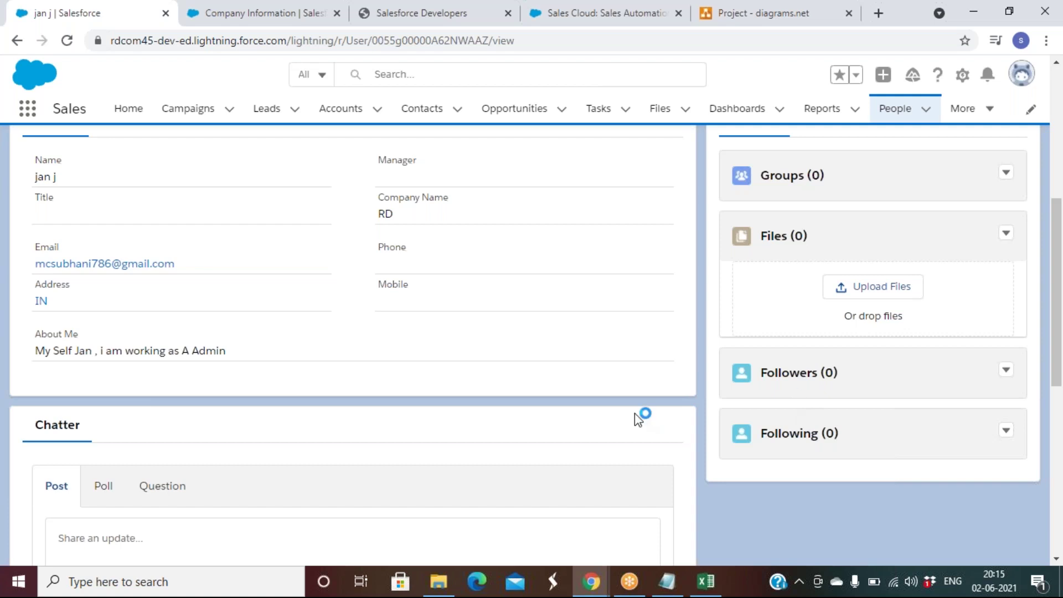
{"action": "scroll", "coordinate": [536, 420], "scroll_direction": "down", "scroll_amount": 5}
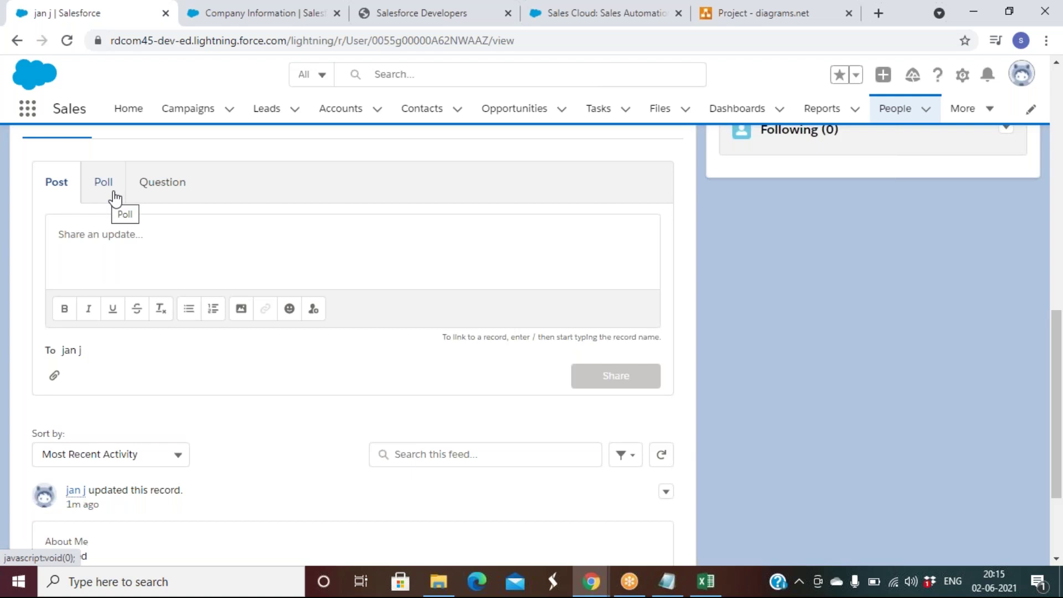
{"action": "scroll", "coordinate": [231, 370], "scroll_direction": "down", "scroll_amount": 3}
{"action": "scroll", "coordinate": [232, 370], "scroll_direction": "up", "scroll_amount": 8}
{"action": "scroll", "coordinate": [231, 367], "scroll_direction": "up", "scroll_amount": 7}
{"action": "scroll", "coordinate": [232, 370], "scroll_direction": "down", "scroll_amount": 14}
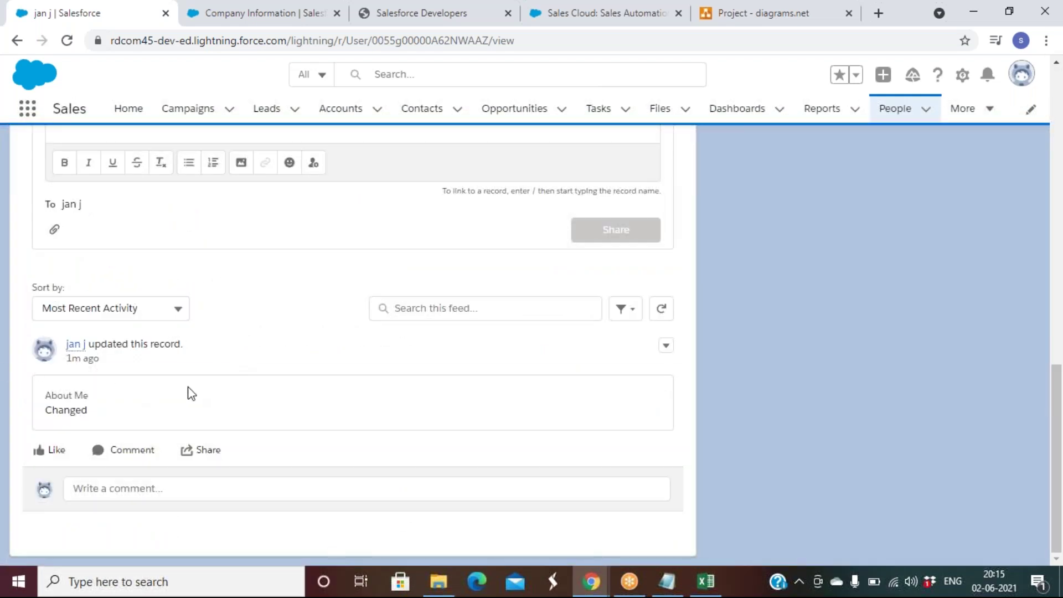
{"action": "scroll", "coordinate": [262, 378], "scroll_direction": "up", "scroll_amount": 12}
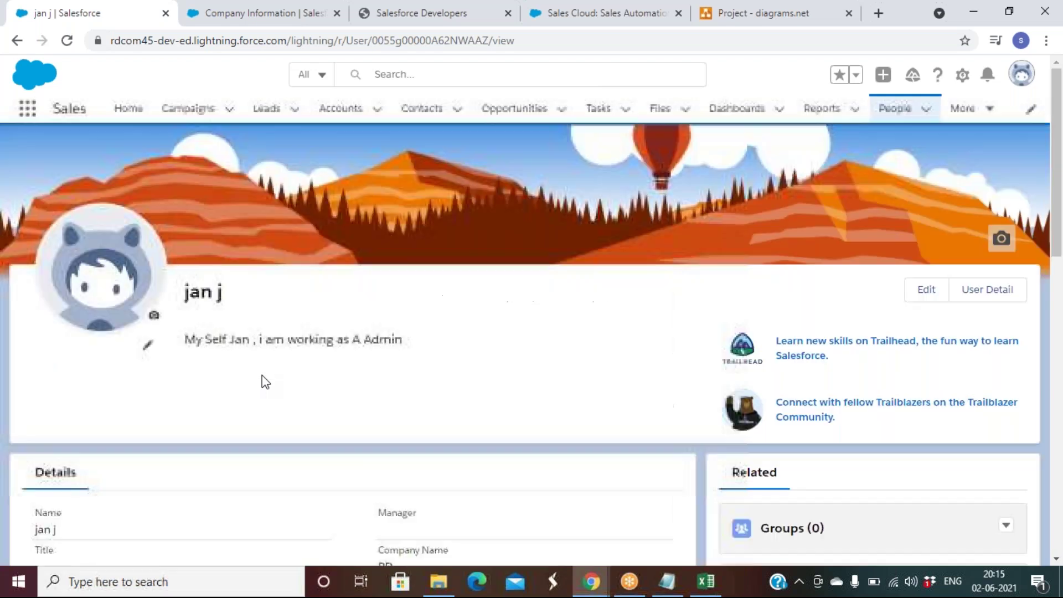
{"action": "left_click", "coordinate": [1005, 296]}
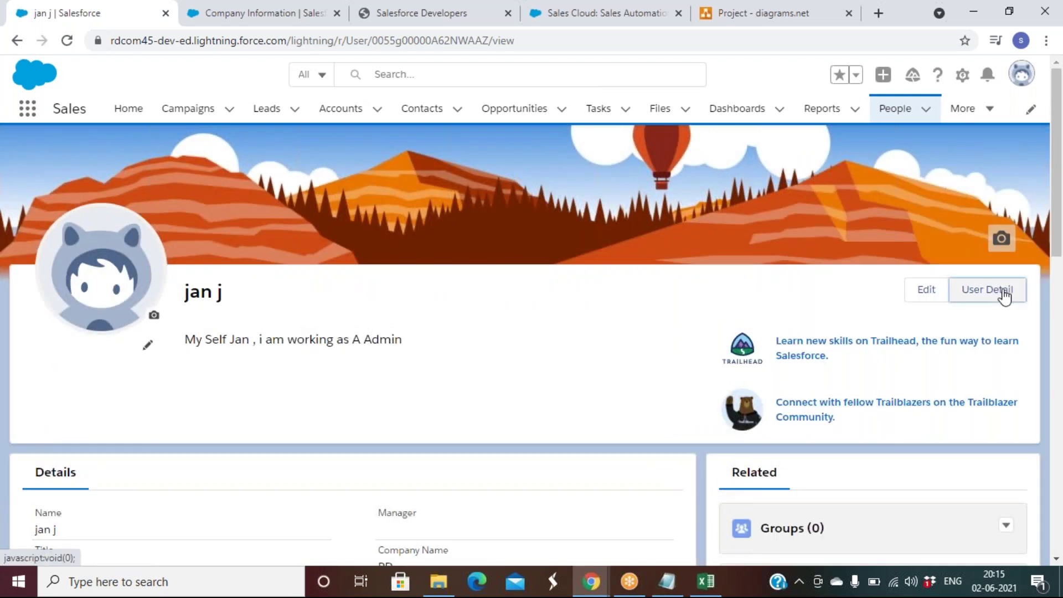
Step: Open the user detail record, view the Object Manager list, then switch to Company Information
{"action": "left_click", "coordinate": [988, 290]}
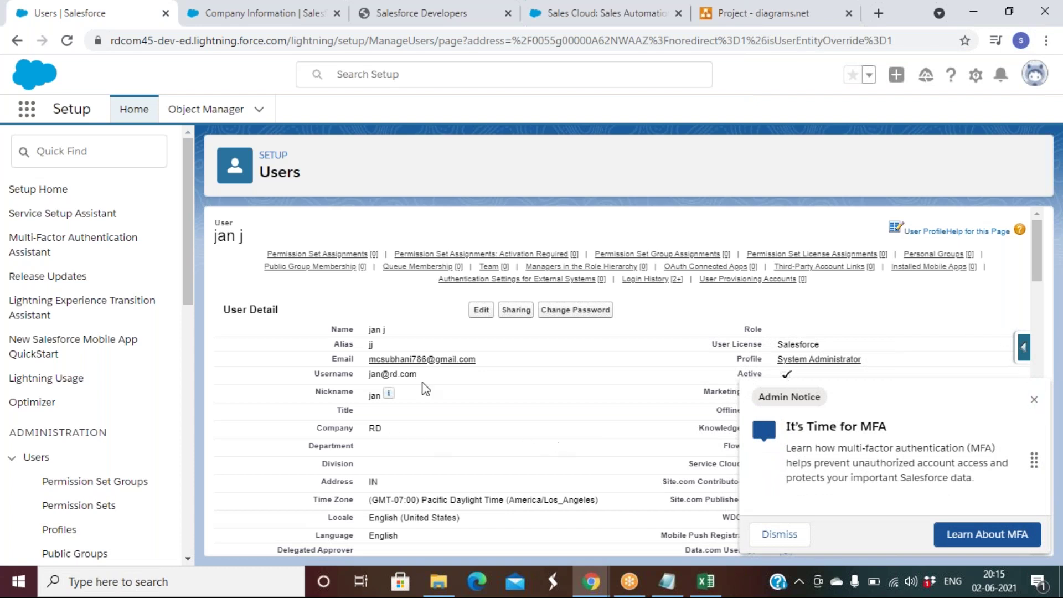
{"action": "left_click", "coordinate": [205, 111]}
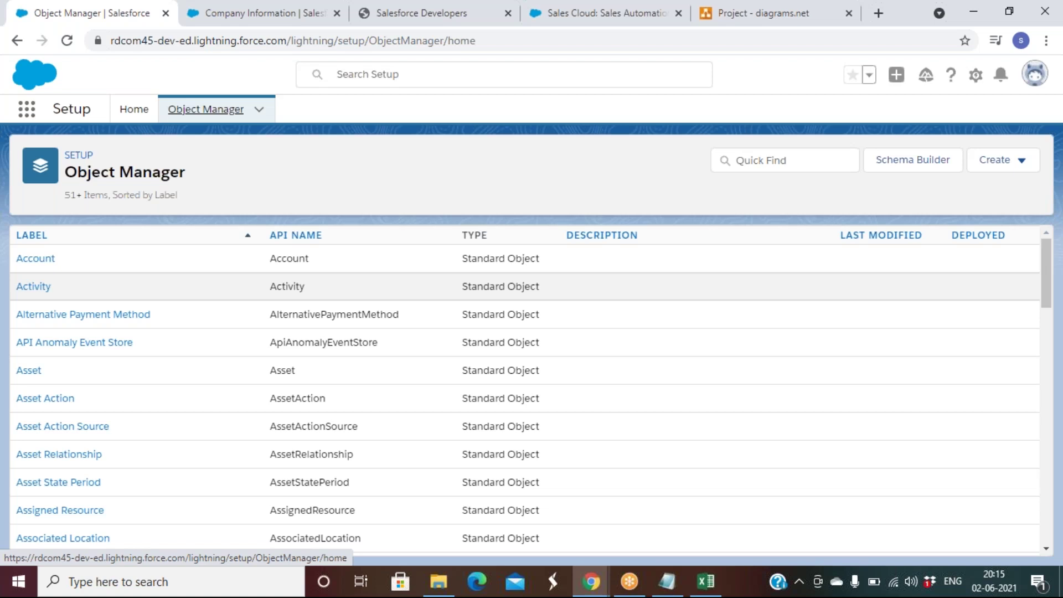
{"action": "left_click", "coordinate": [270, 22]}
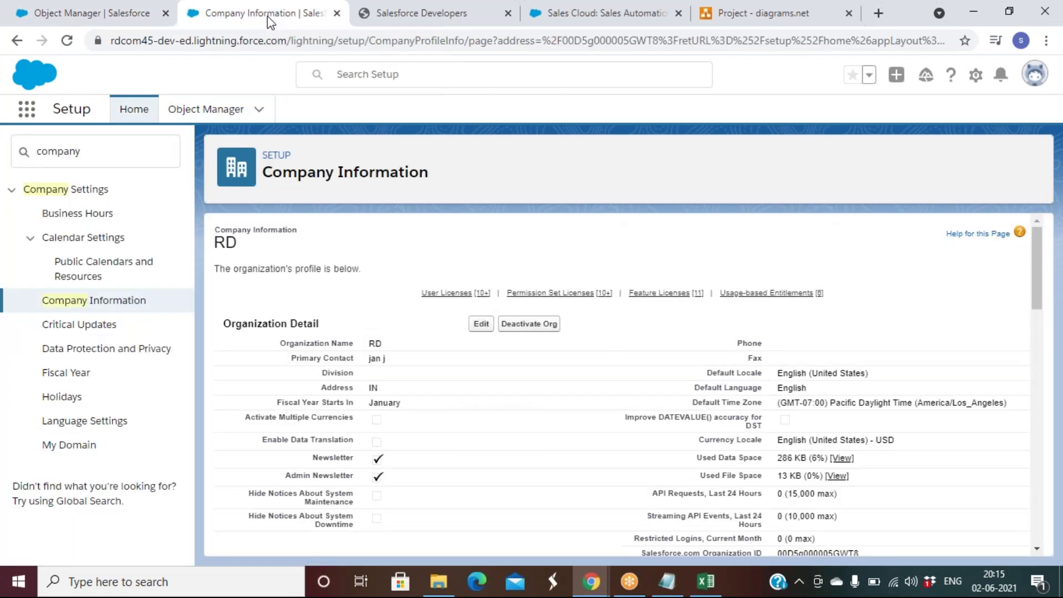